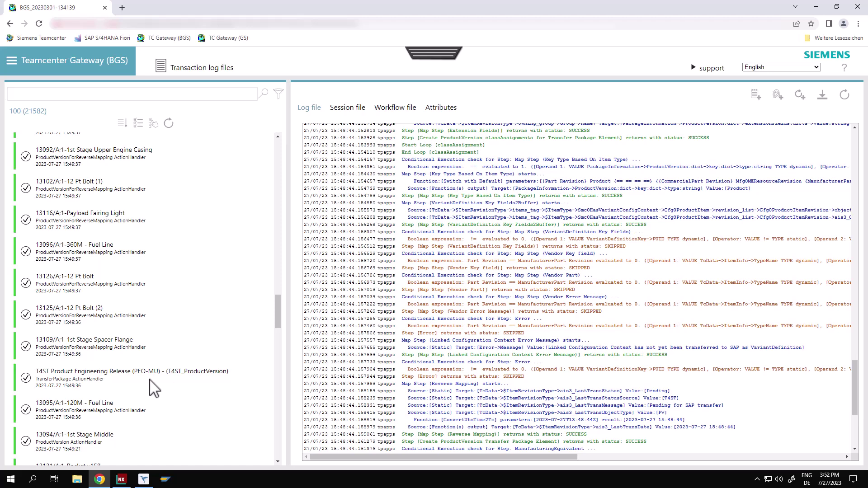
# Download the request payload of the T4ST_ProductVersion transfer log from 15:49:36 and open the JSON file in Notepad++.
pyautogui.click(91, 386)
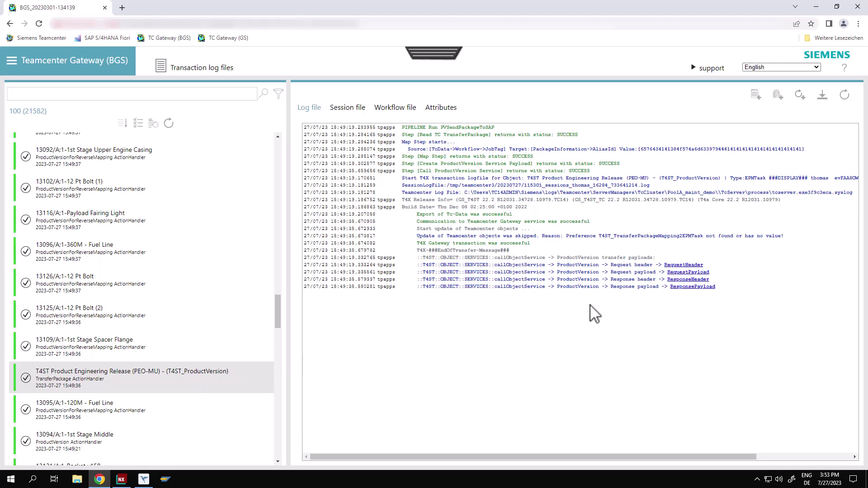
pyautogui.click(692, 288)
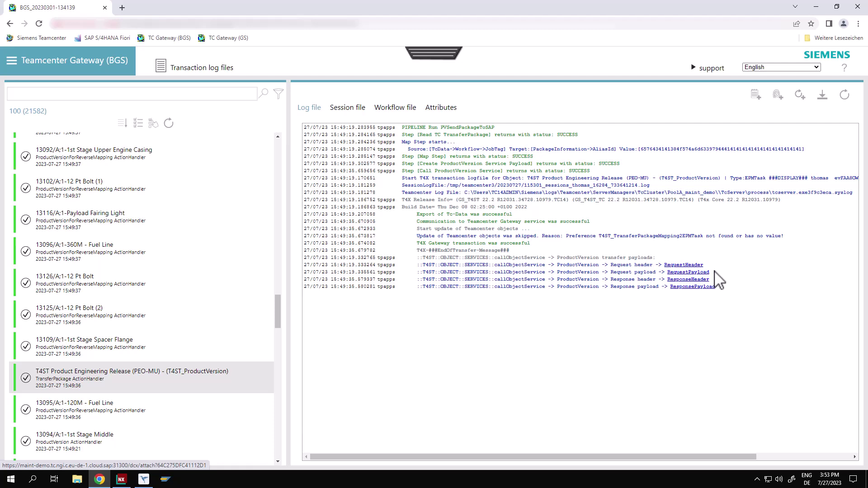
pyautogui.click(715, 272)
pyautogui.click(434, 120)
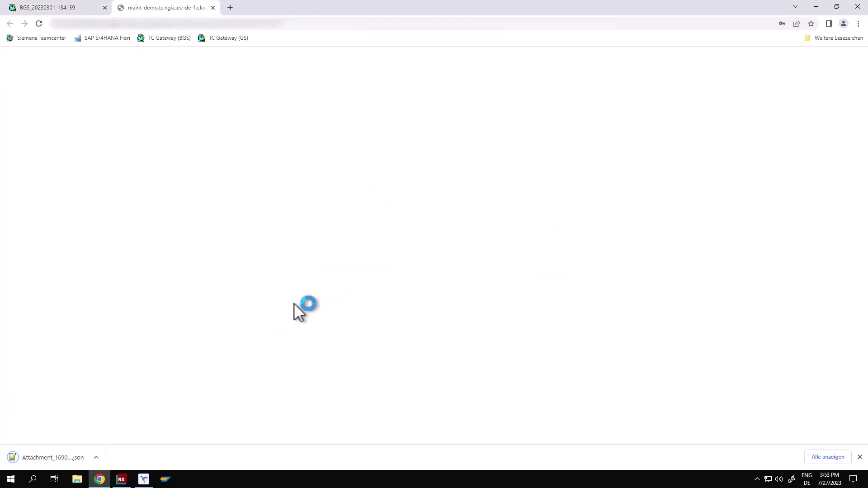
pyautogui.click(101, 458)
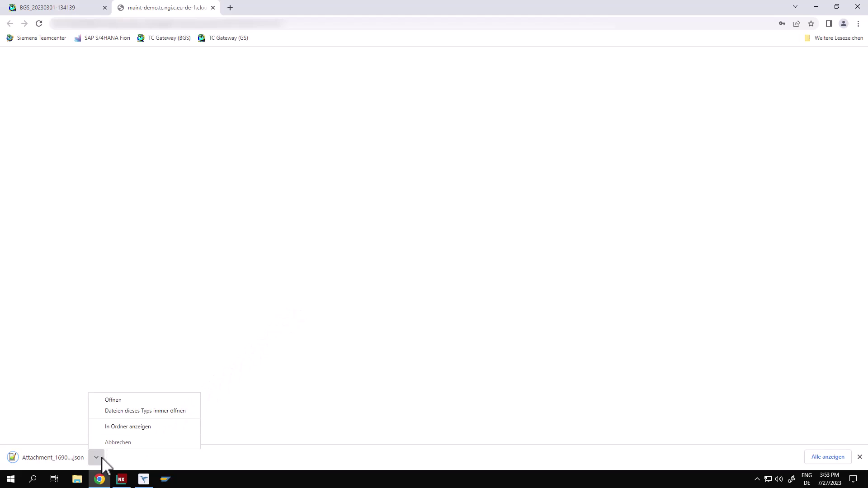
pyautogui.click(141, 404)
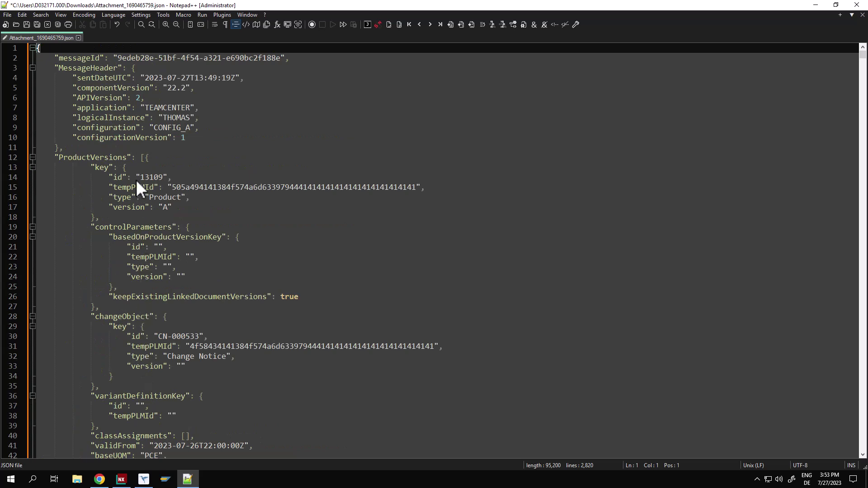
# Examine the first ProductVersions entry in the request payload, highlighting its key's id, type and version.
pyautogui.doubleClick(89, 159)
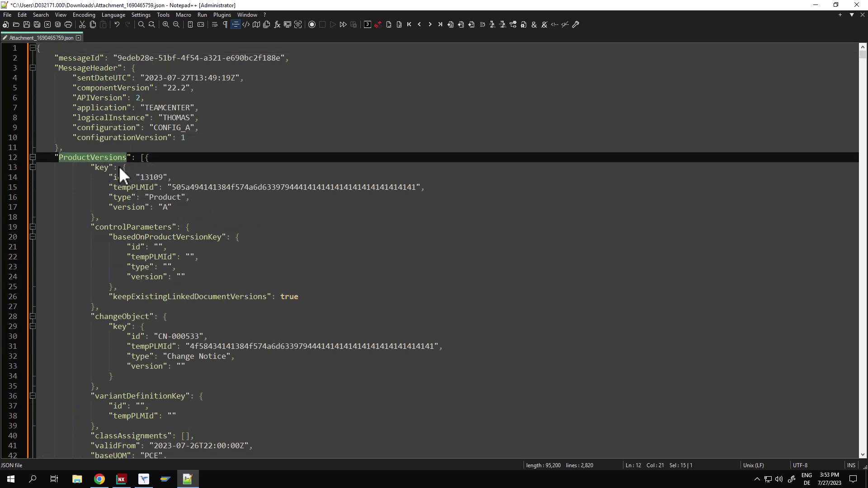
pyautogui.click(99, 169)
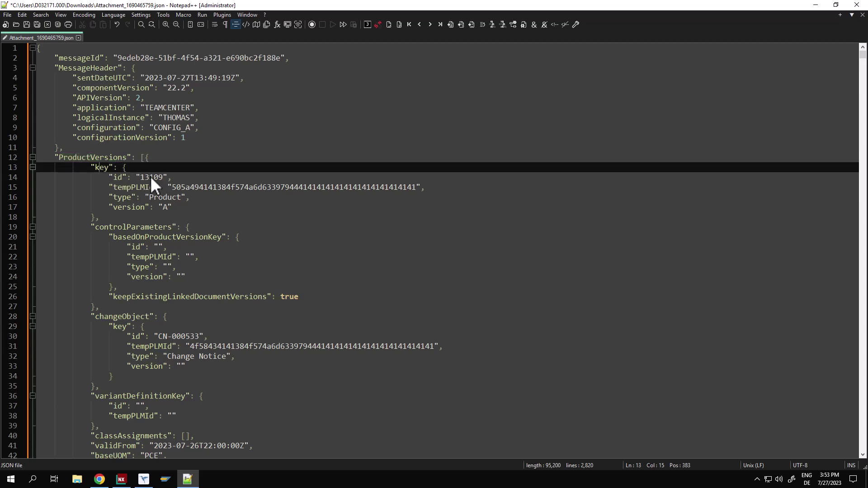
pyautogui.doubleClick(151, 177)
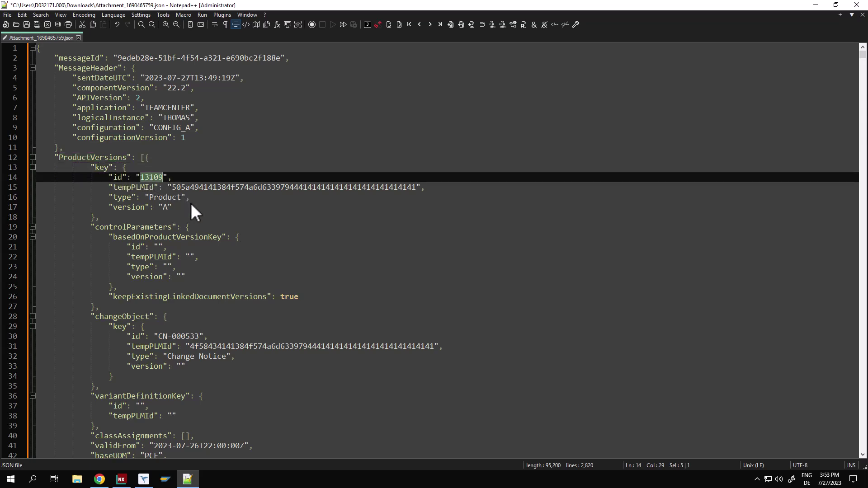
pyautogui.doubleClick(164, 197)
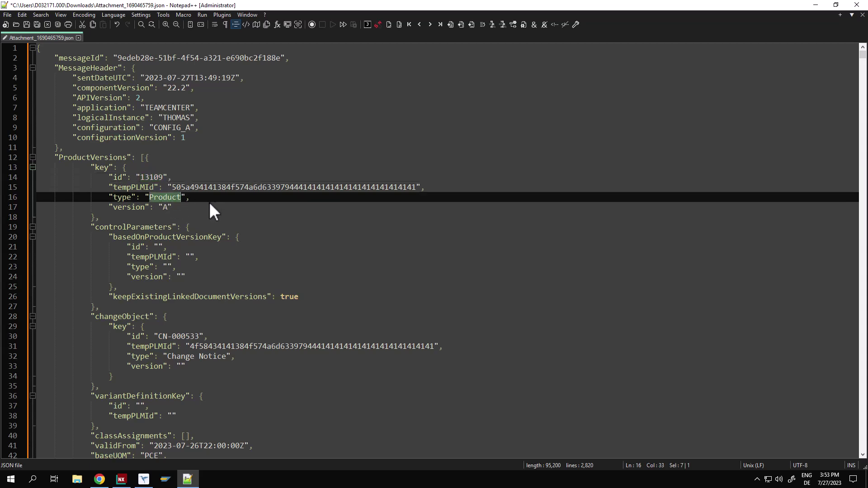
pyautogui.doubleClick(161, 208)
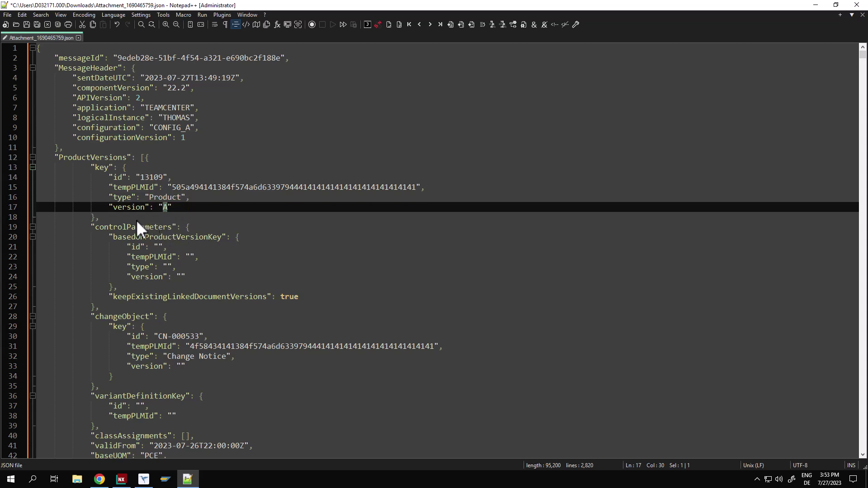
pyautogui.scroll(-2, 170, 317)
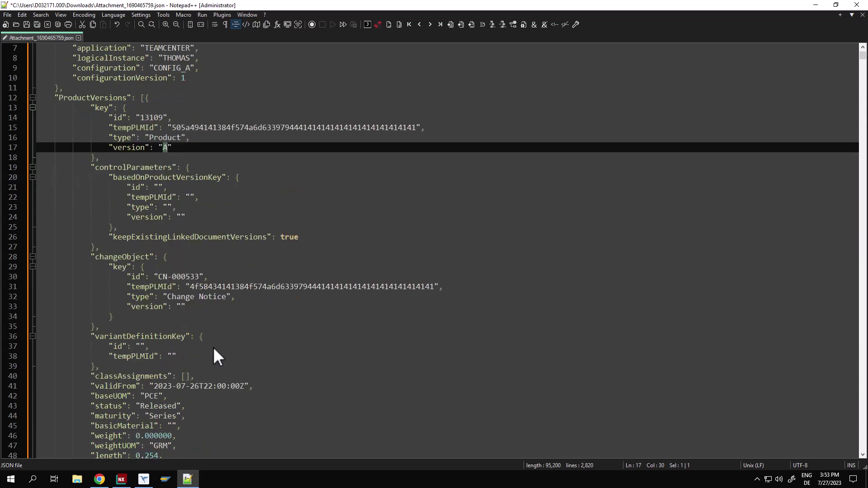
pyautogui.scroll(2, 151, 115)
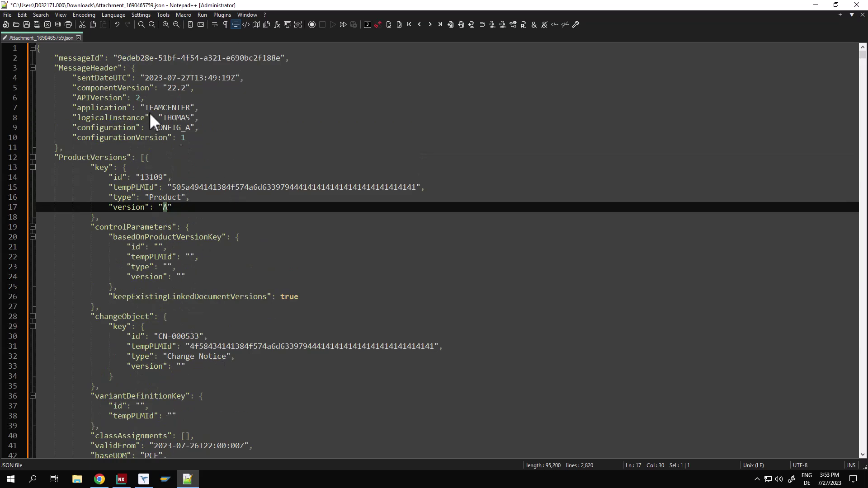
# Close the request payload without saving and open the response payload of the same product version transfer.
pyautogui.click(78, 37)
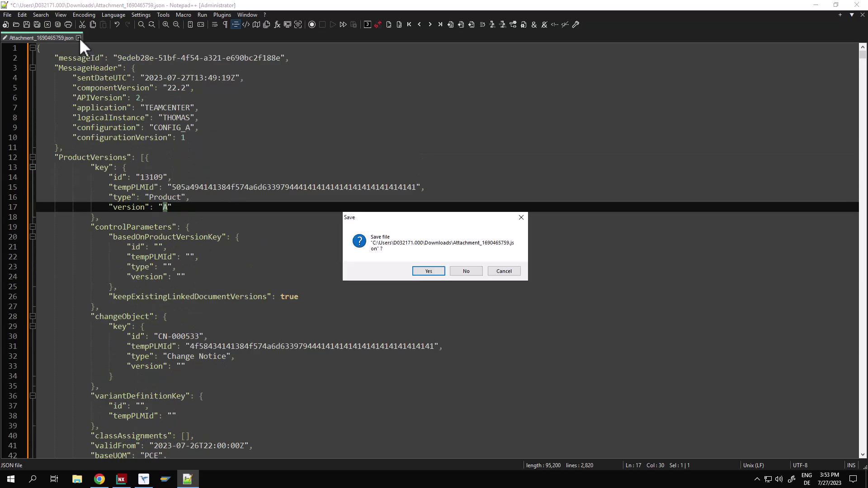
pyautogui.click(468, 272)
pyautogui.click(675, 286)
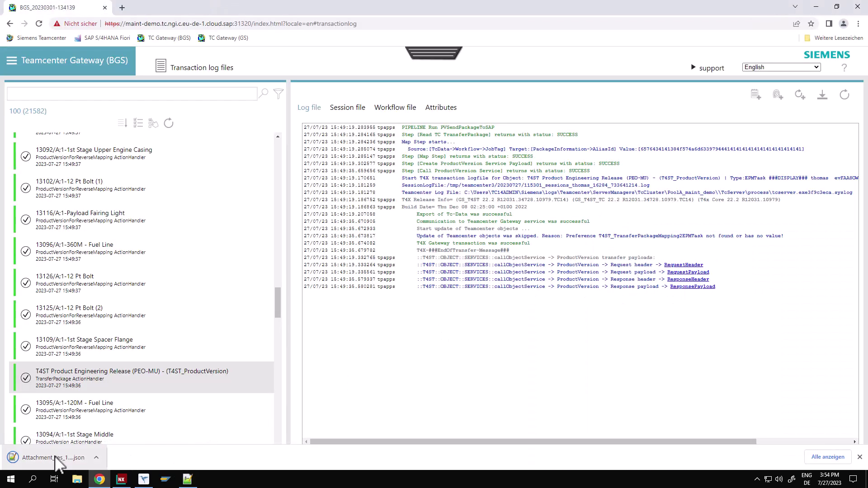
pyautogui.click(55, 458)
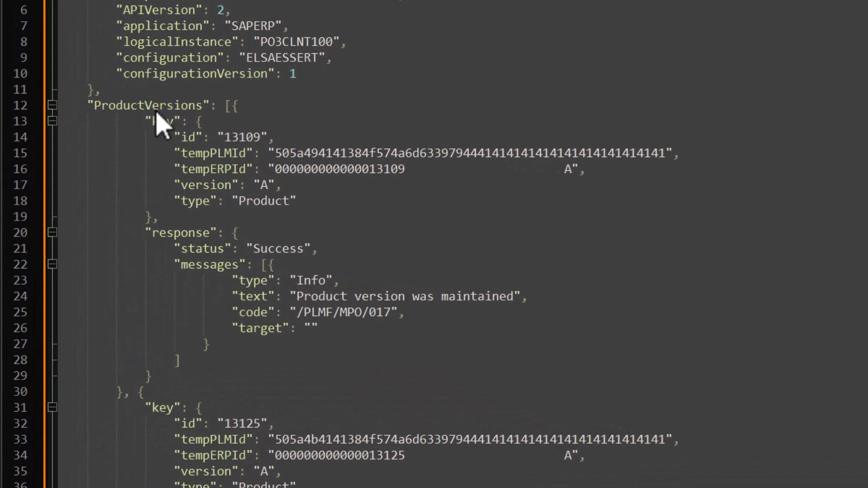
# Examine the response payload's ProductVersions entries, checking the key id, tempERPId and response status of the transferred parts.
pyautogui.doubleClick(161, 122)
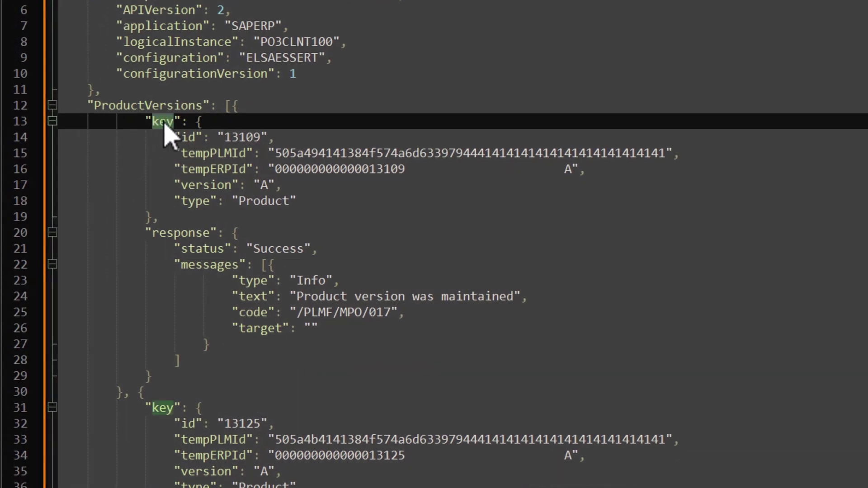
pyautogui.doubleClick(237, 138)
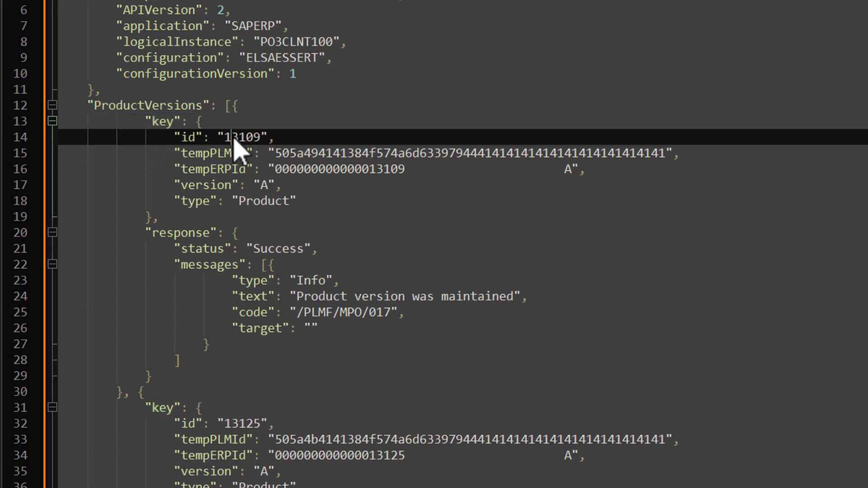
pyautogui.click(276, 171)
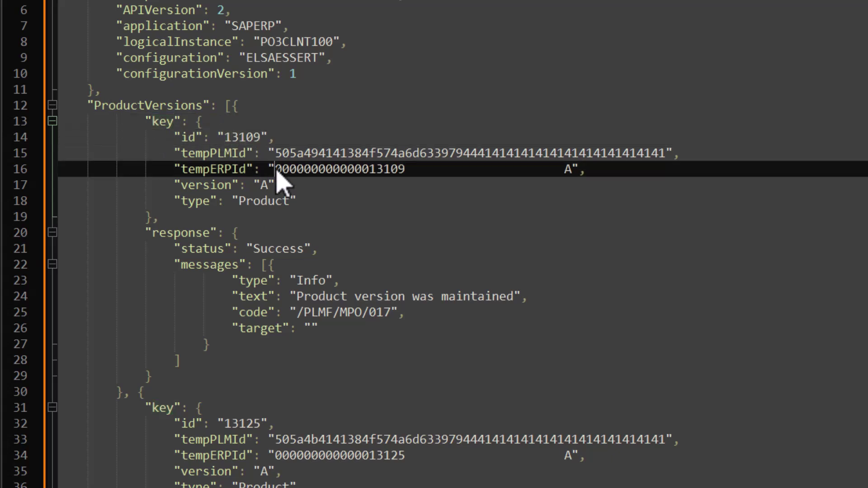
pyautogui.keyDown('shift'); pyautogui.click(575, 171); pyautogui.keyUp('shift')
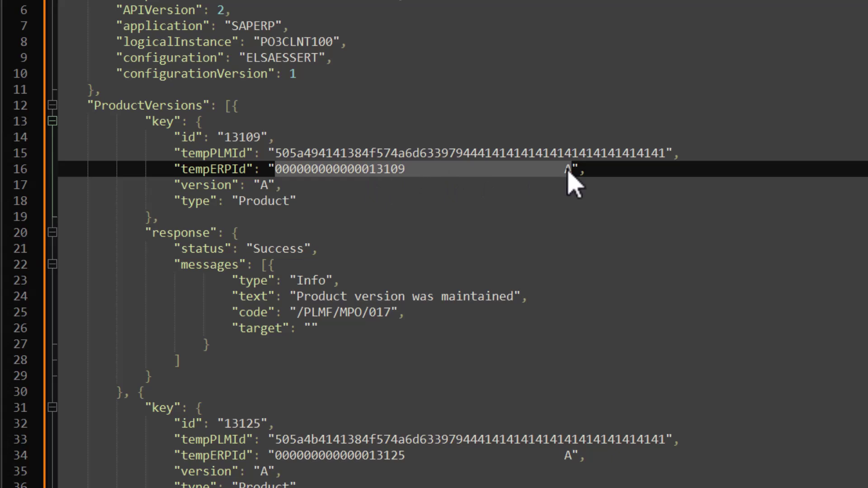
pyautogui.click(187, 233)
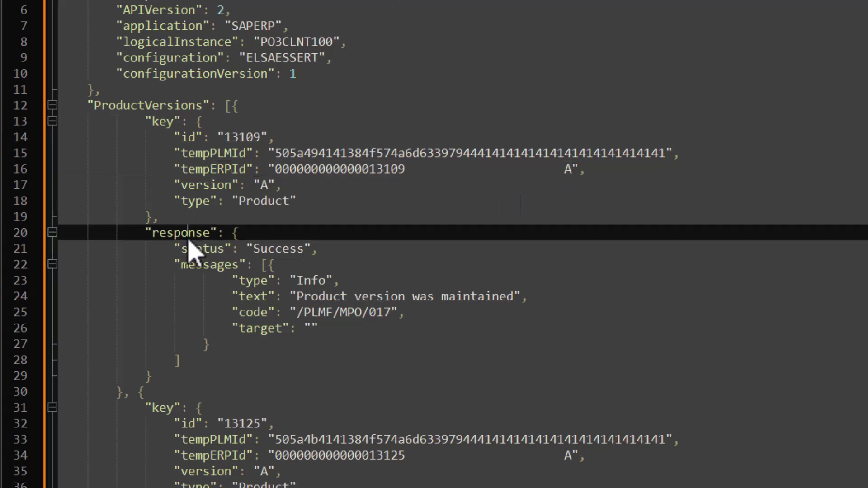
pyautogui.doubleClick(296, 250)
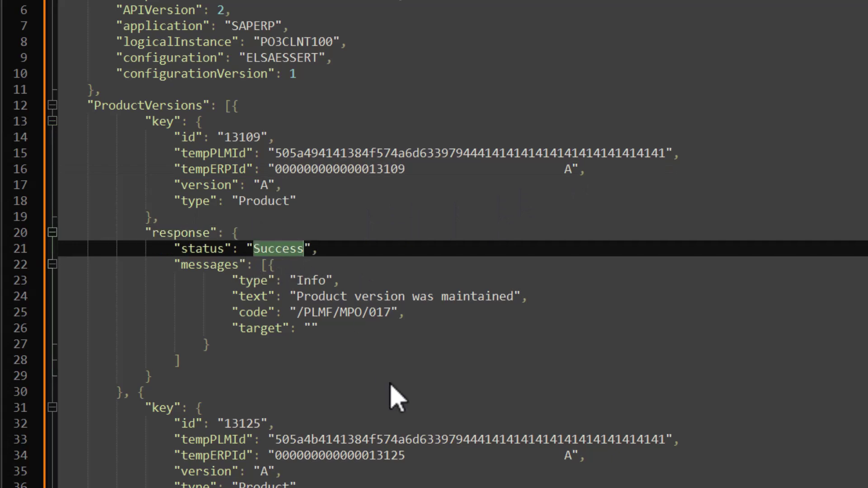
pyautogui.scroll(-2, 397, 398)
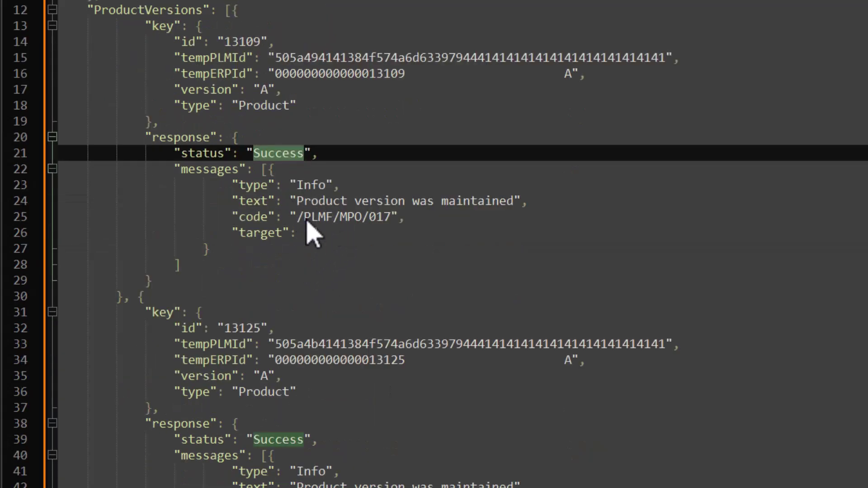
pyautogui.scroll(-2, 508, 368)
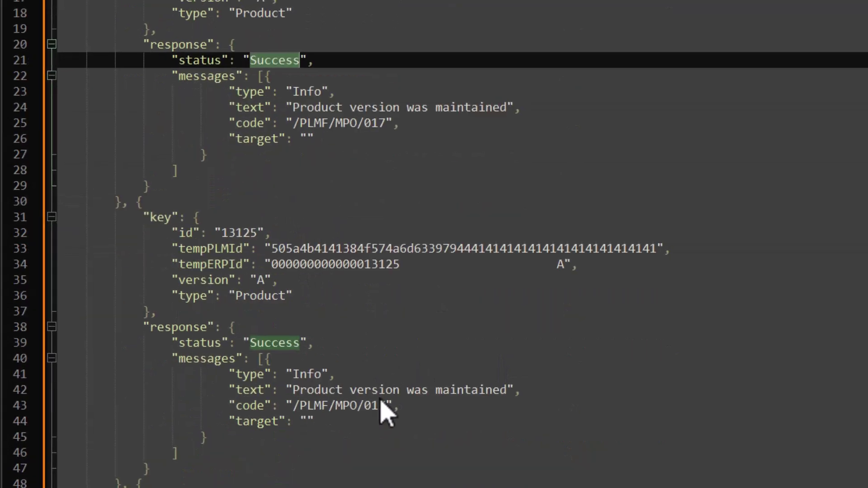
pyautogui.scroll(-2, 253, 327)
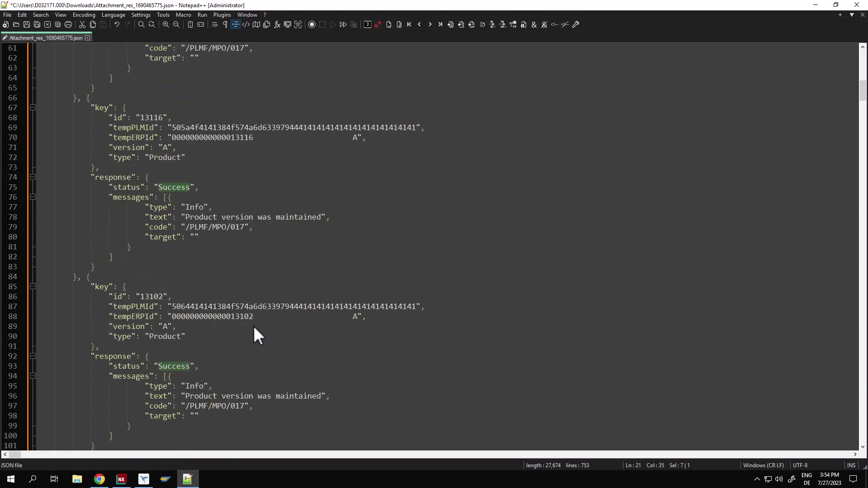
pyautogui.scroll(-3, 254, 329)
# Switch to Teamcenter Gateway, filter the transaction logs by T4ST and download the newest T4ST_StructureVersion (Detailed) request payload.
pyautogui.hotkey('alt', 'Tab')
pyautogui.click(64, 96)
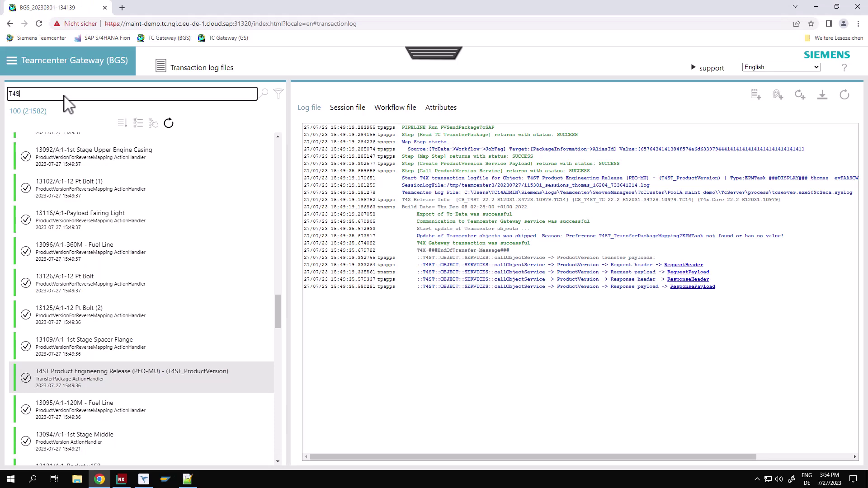
pyautogui.press('Return')
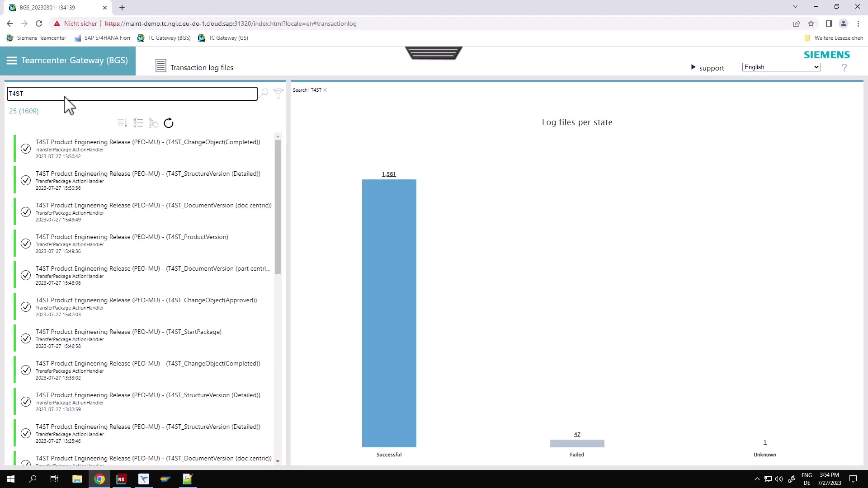
pyautogui.click(187, 181)
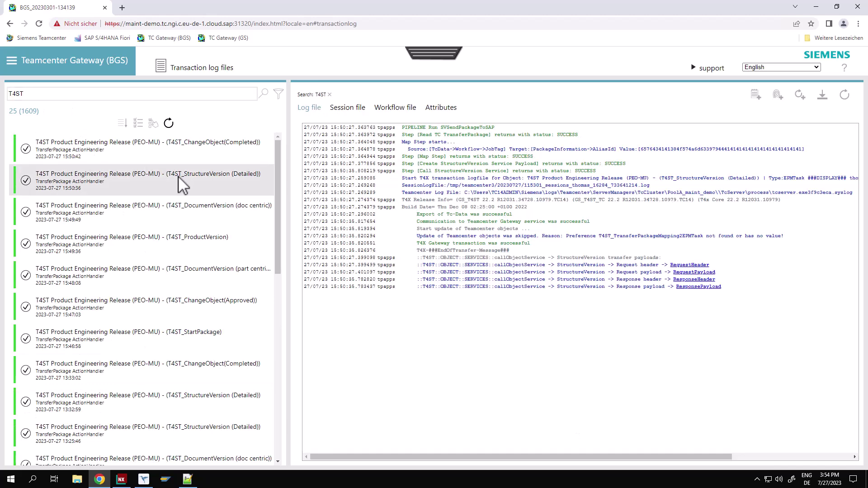
pyautogui.click(697, 272)
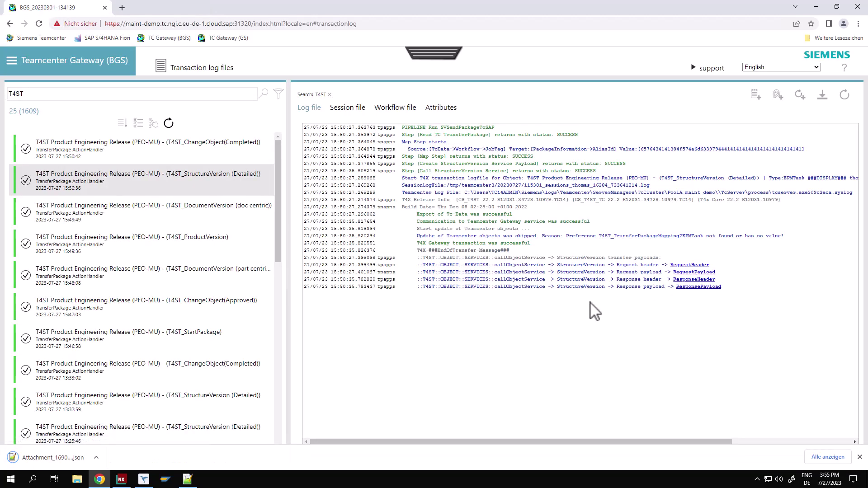
# Open the downloaded structure version payload, format its JSON with indentation, and highlight the StructureVersions and components nodes.
pyautogui.click(60, 457)
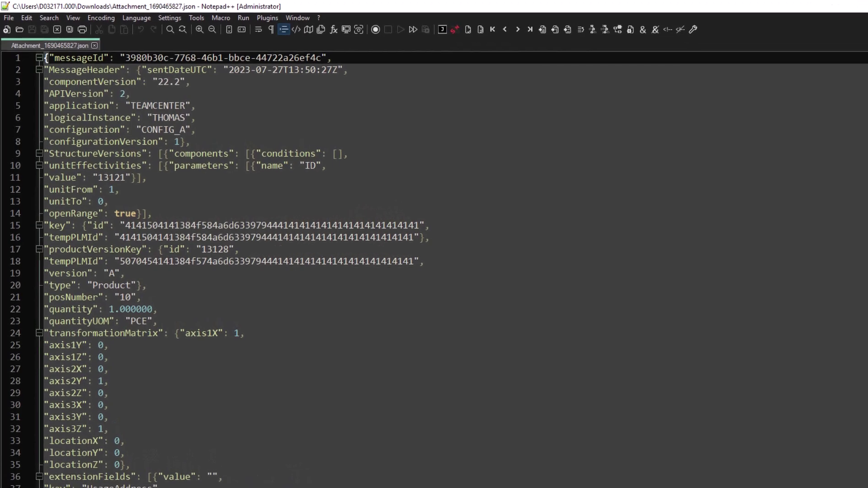
pyautogui.hotkey('ctrl', 'alt', 'm')
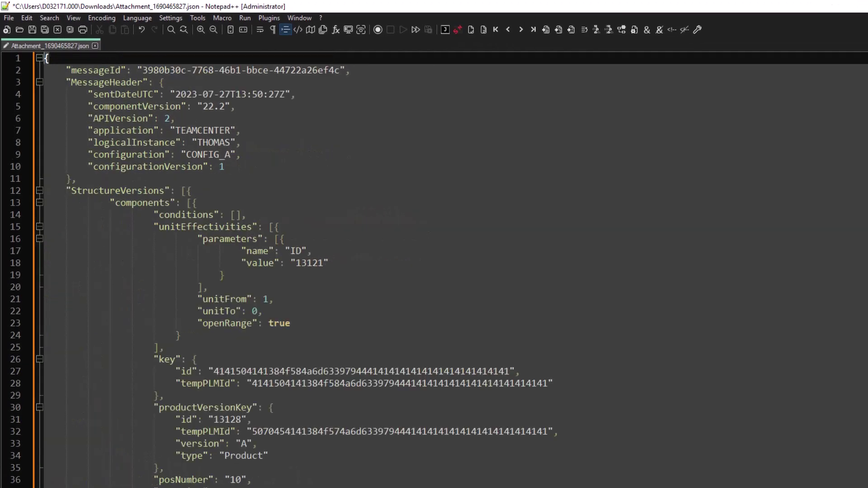
pyautogui.doubleClick(131, 193)
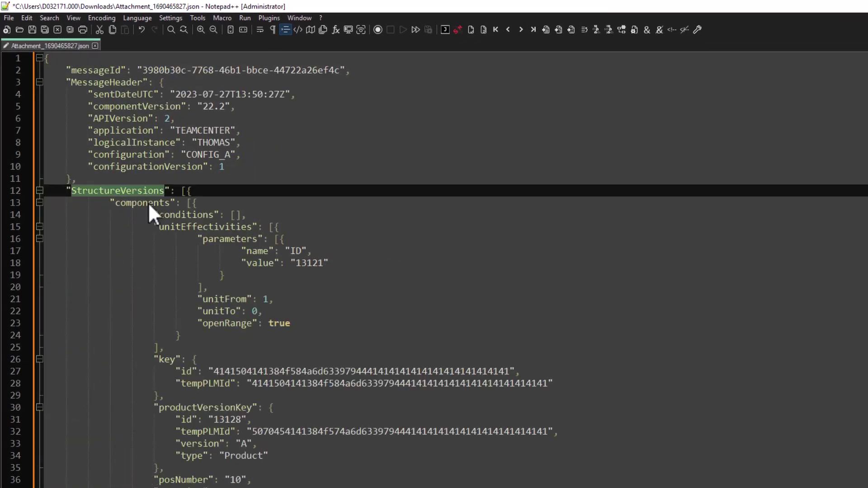
pyautogui.doubleClick(148, 203)
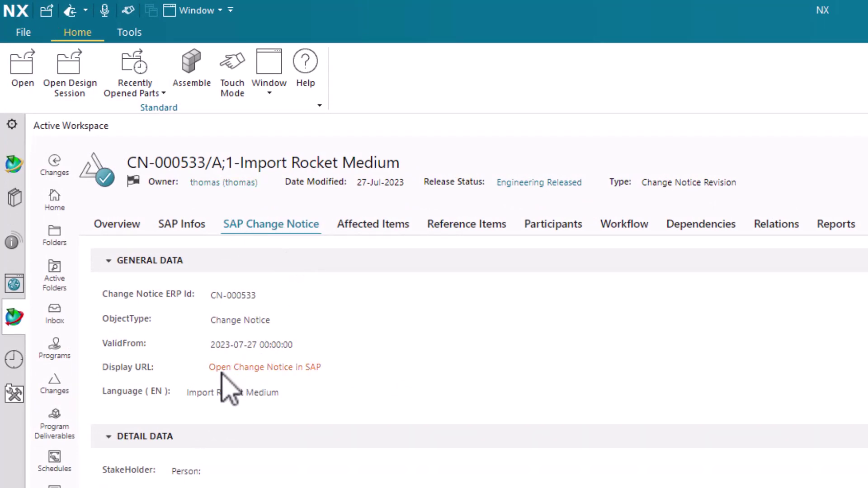
# Open change notice CN-000533 in SAP from NX, log on with the prefilled credentials, and view its engineering snapshots.
pyautogui.click(276, 368)
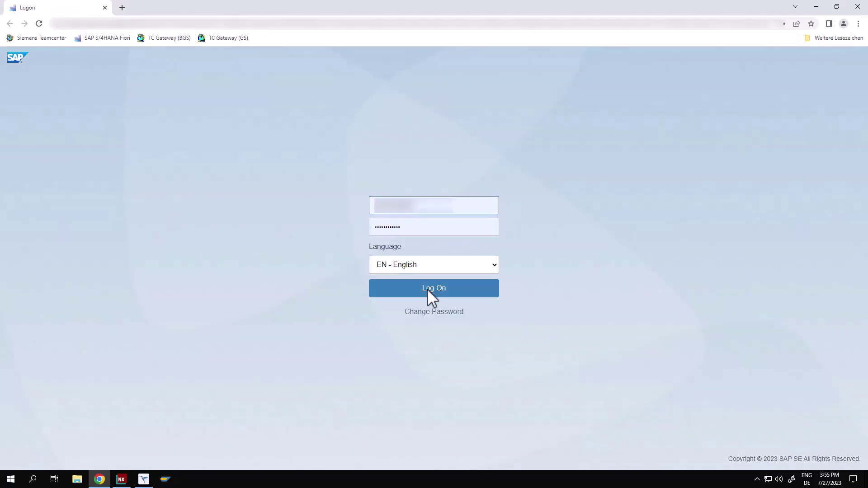
pyautogui.click(427, 288)
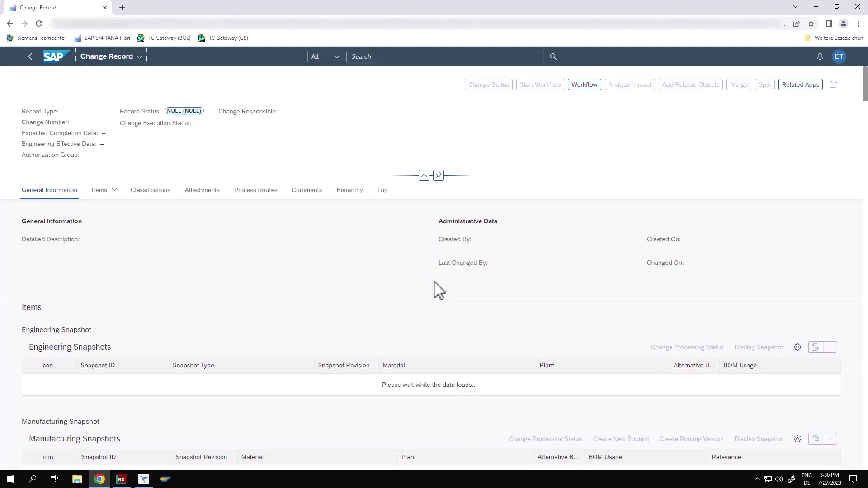
pyautogui.scroll(-3, 436, 290)
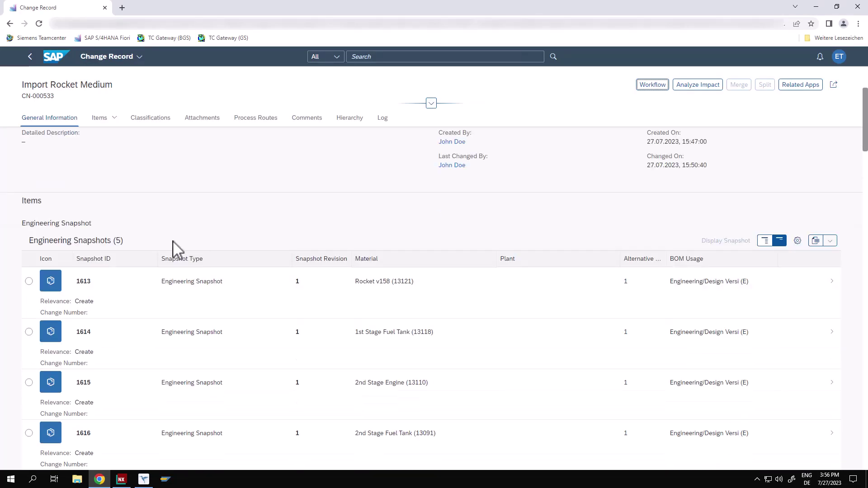
# Review the change record's engineering snapshots and engineering BOMs, and display the engineering BOM of Rocket v158.
pyautogui.scroll(-1, 176, 249)
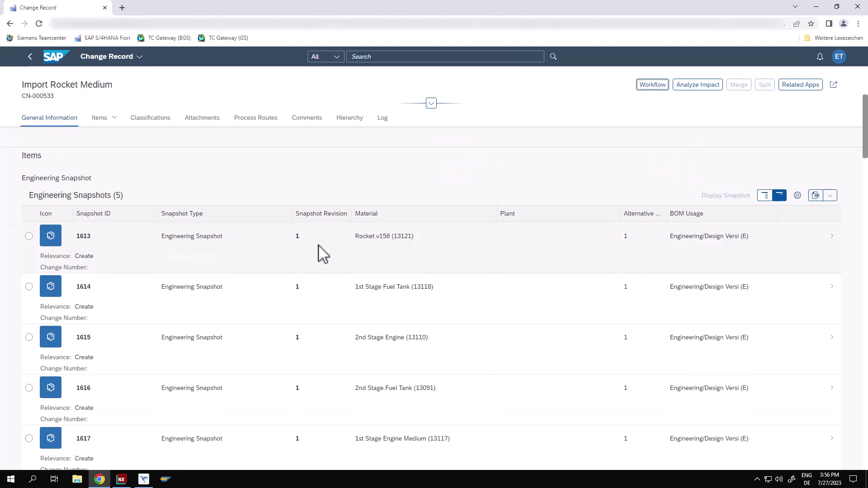
pyautogui.scroll(-4, 396, 260)
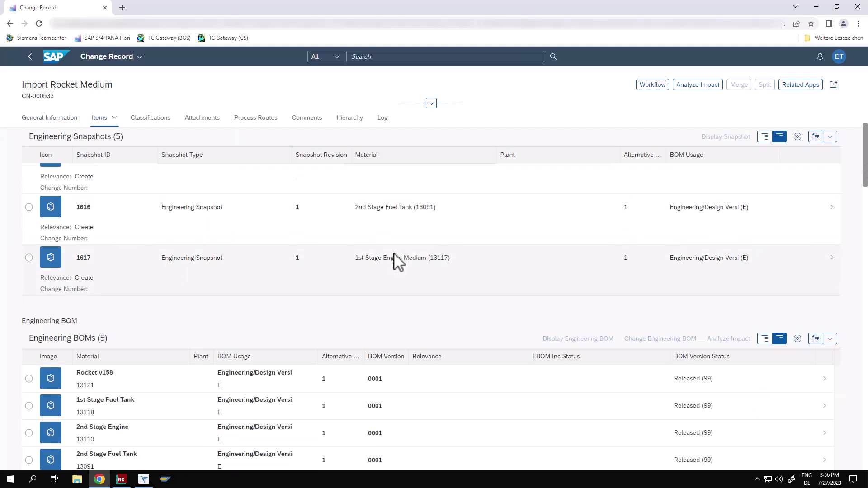
pyautogui.scroll(-3, 397, 261)
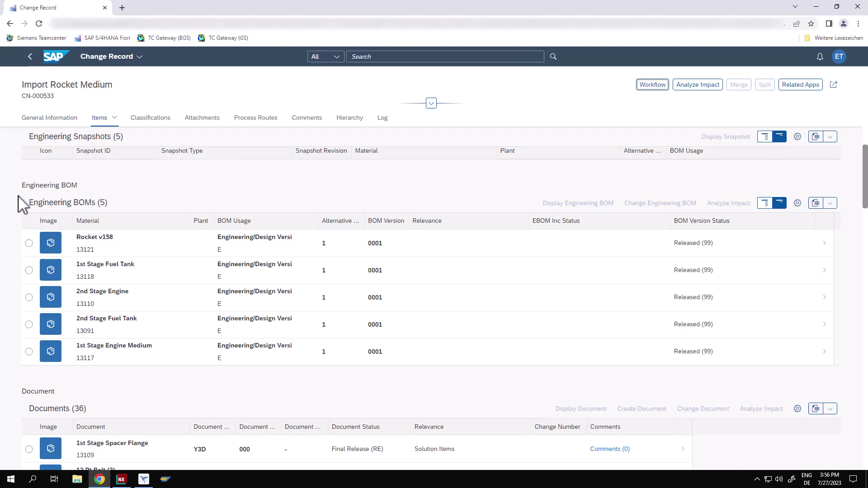
pyautogui.click(30, 242)
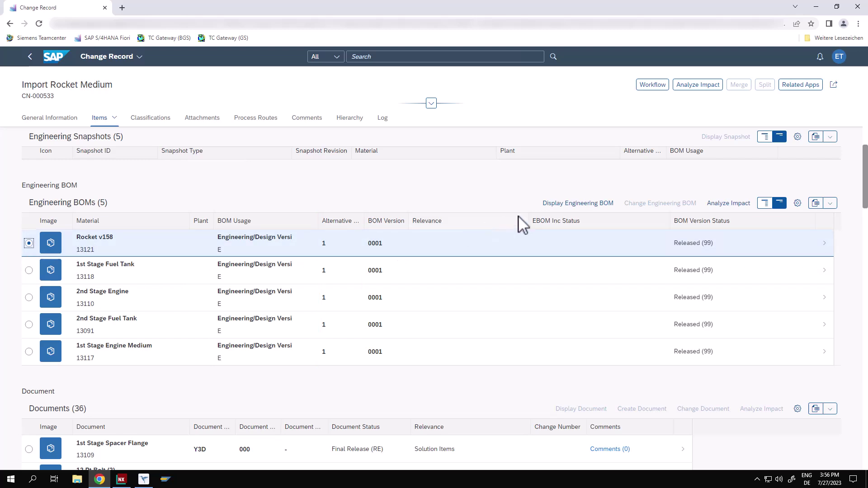
pyautogui.click(574, 209)
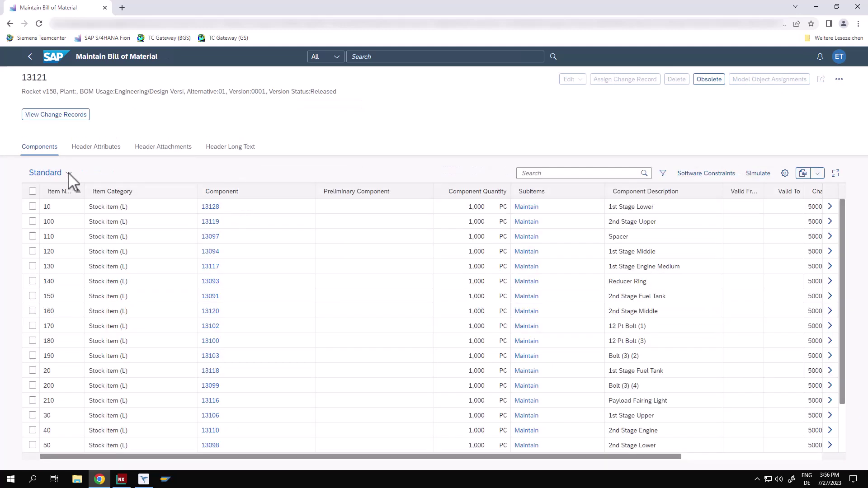
# Switch the BOM's component list to the Model Unit Effectivity view and inspect the parameter effectivity of 1st Stage Lower.
pyautogui.click(67, 173)
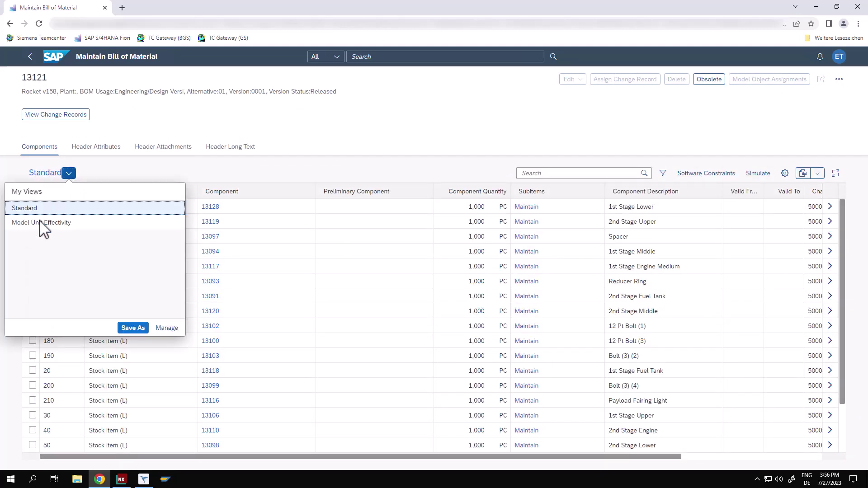
pyautogui.click(42, 223)
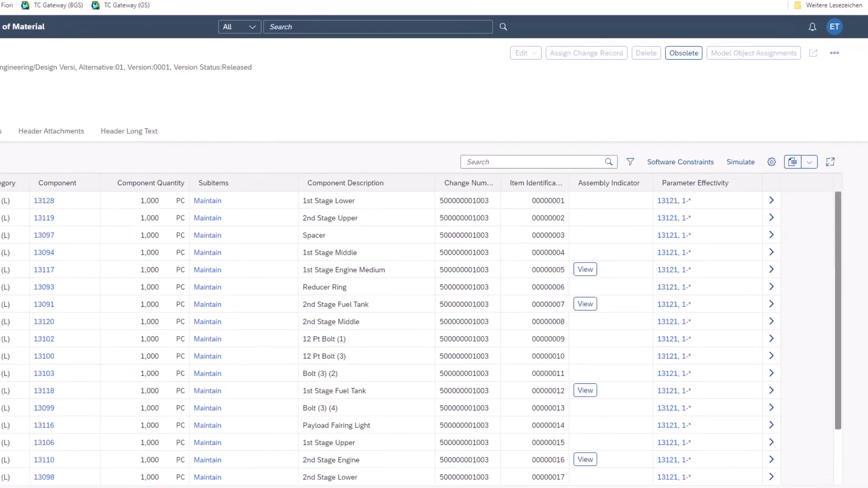
pyautogui.click(626, 193)
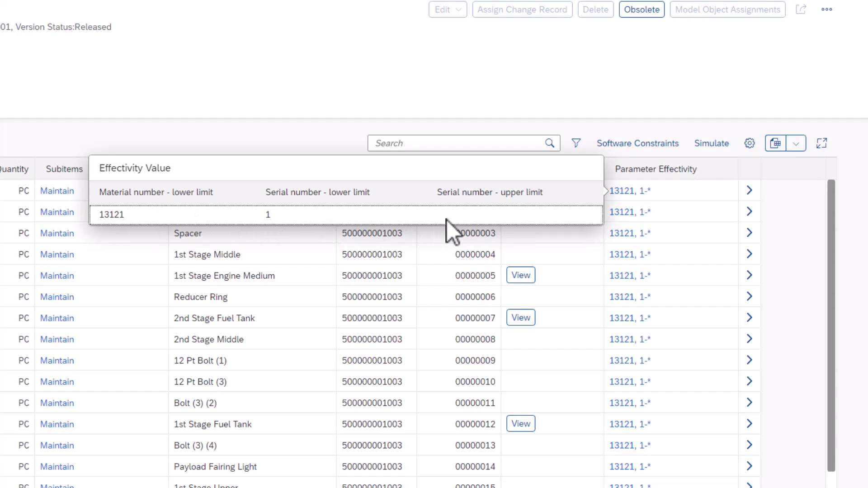
pyautogui.click(488, 76)
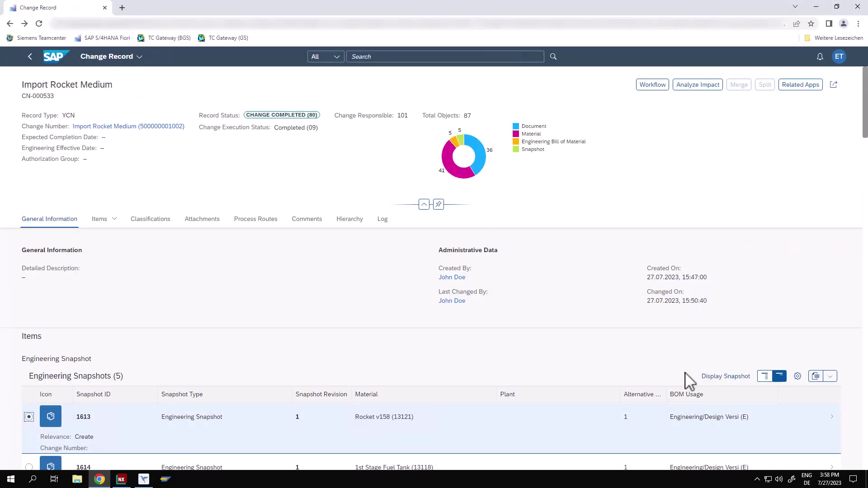
# Display engineering snapshot 1613 from the change record and show the expanded 3D visual details of Rocket v158.
pyautogui.click(722, 380)
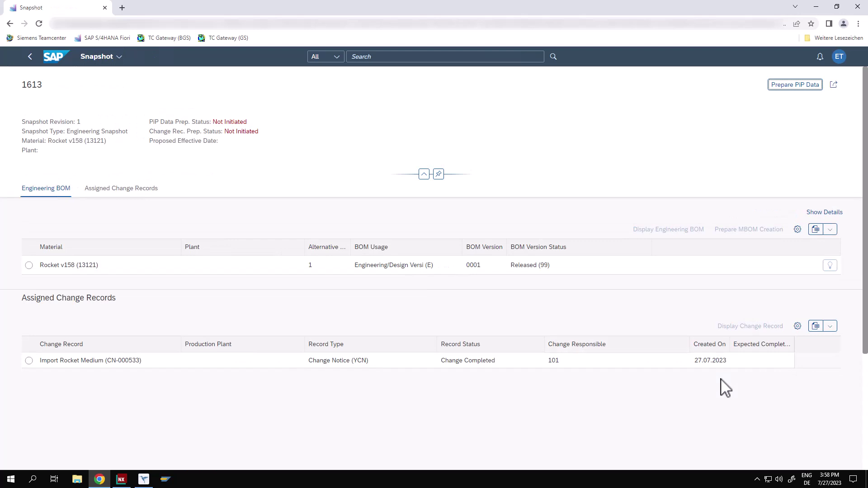
pyautogui.click(29, 265)
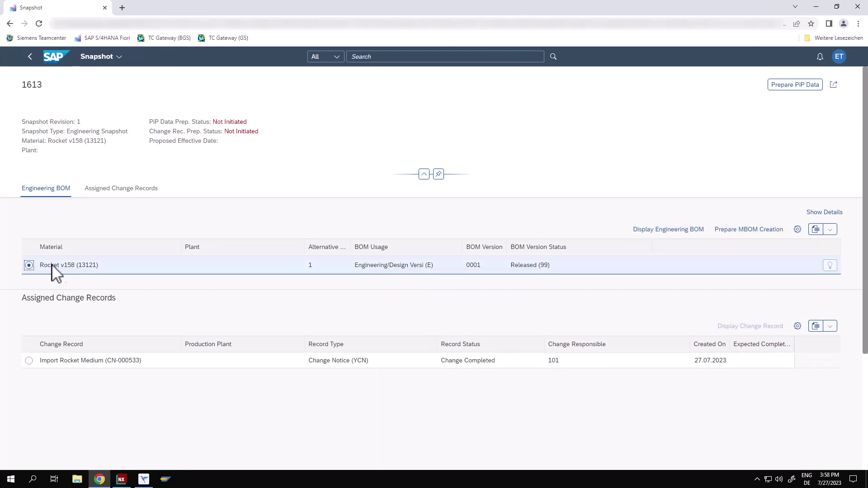
pyautogui.click(832, 214)
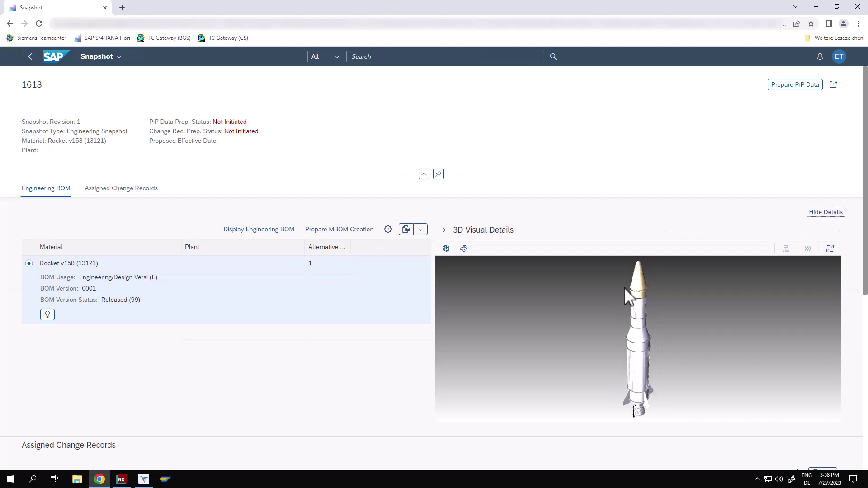
pyautogui.click(444, 230)
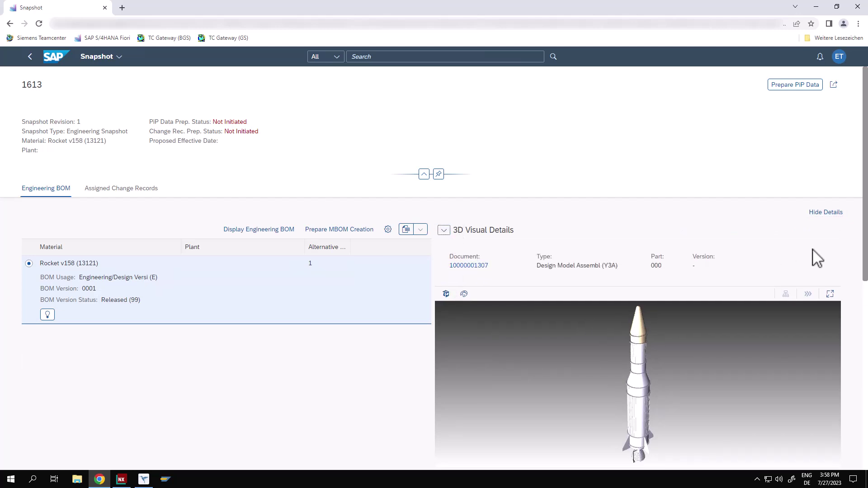
# Inspect the rocket model in full screen, rotated and enlarged to show its engine from below, and return to the snapshot.
pyautogui.click(830, 294)
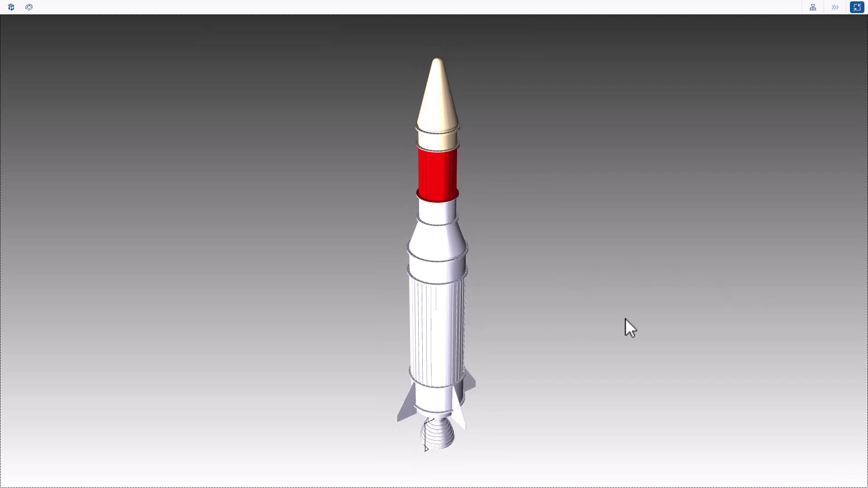
pyautogui.moveTo(633, 248); pyautogui.dragTo(631, 246)
pyautogui.scroll(5, 423, 365)
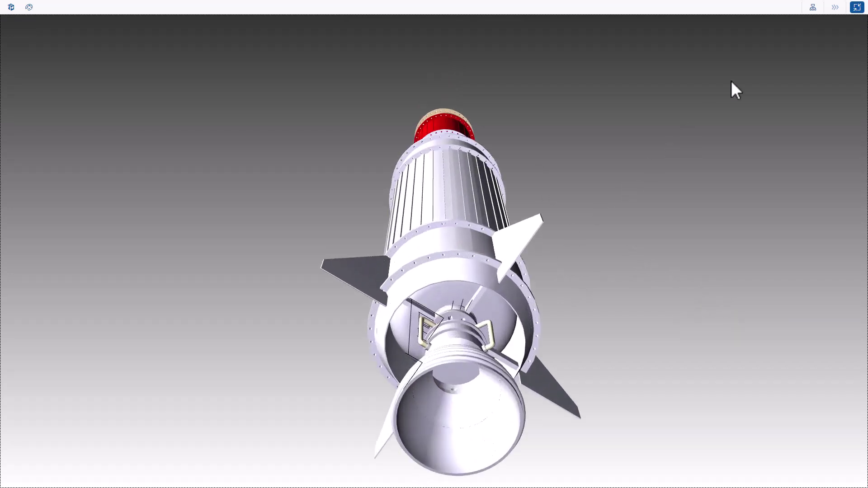
pyautogui.click(857, 7)
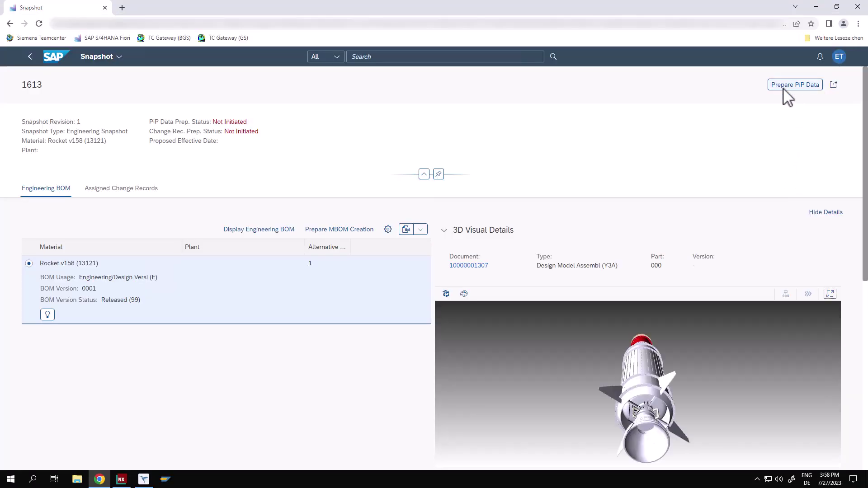
# Prepare the PiP data for snapshot 1613 and acknowledge its completion.
pyautogui.click(795, 86)
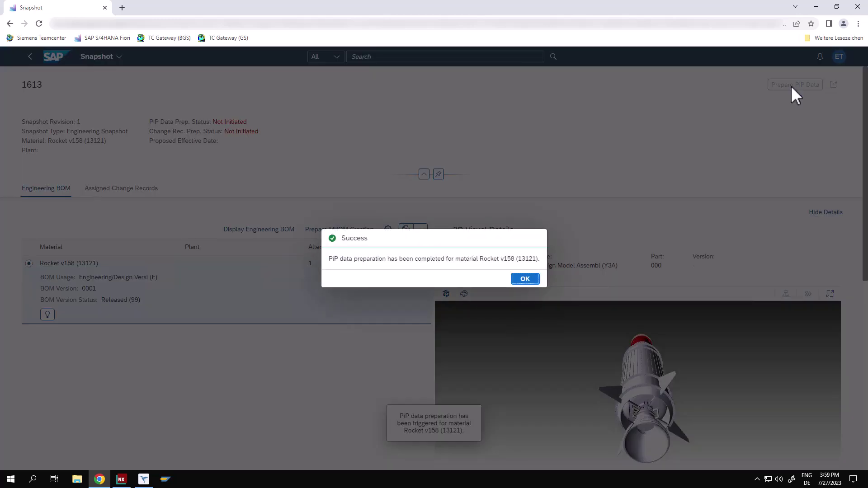
pyautogui.click(525, 278)
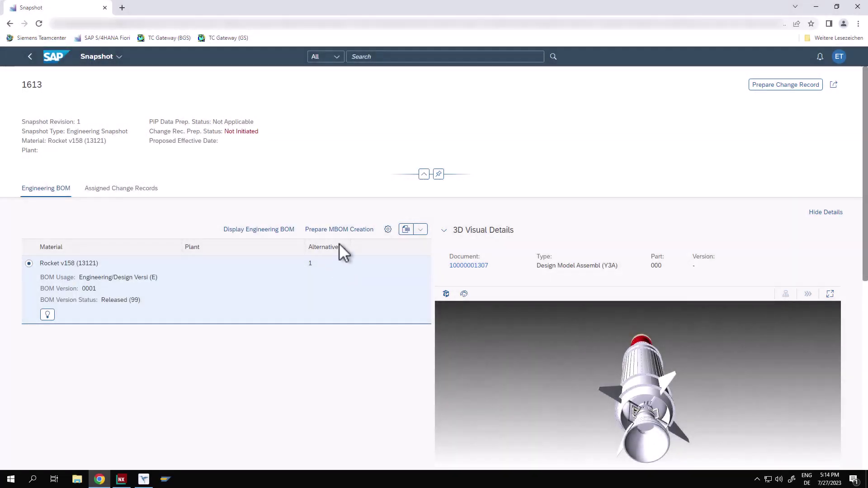
# Start the MBOM creation for Rocket v158 with production plant 0001 and production usage V, and validate the entries.
pyautogui.click(346, 229)
pyautogui.click(632, 175)
pyautogui.write('000')
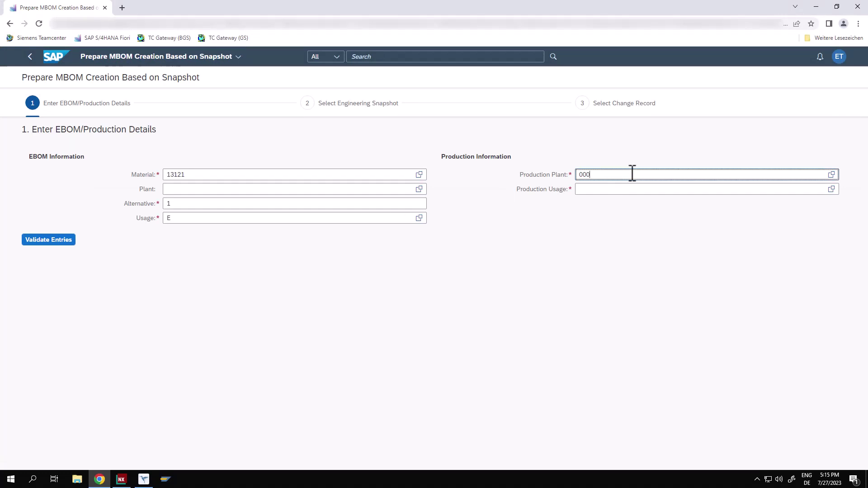
pyautogui.write('1')
pyautogui.press('Tab')
pyautogui.write('V')
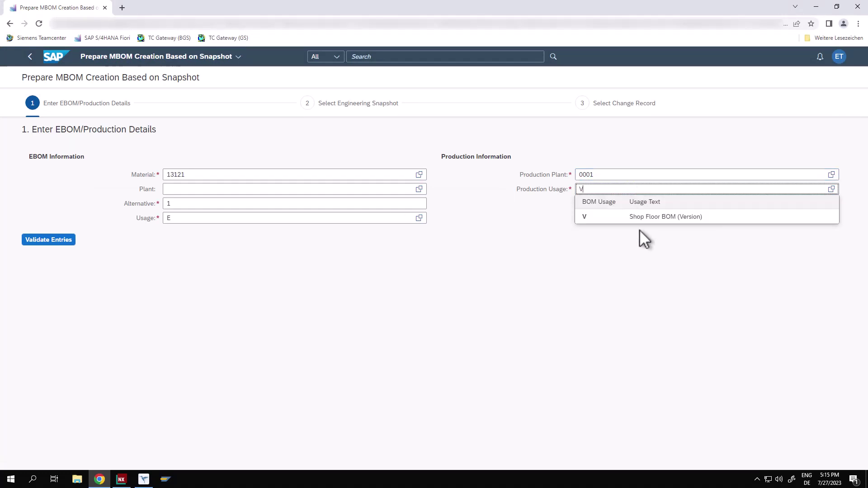
pyautogui.click(645, 271)
pyautogui.click(54, 241)
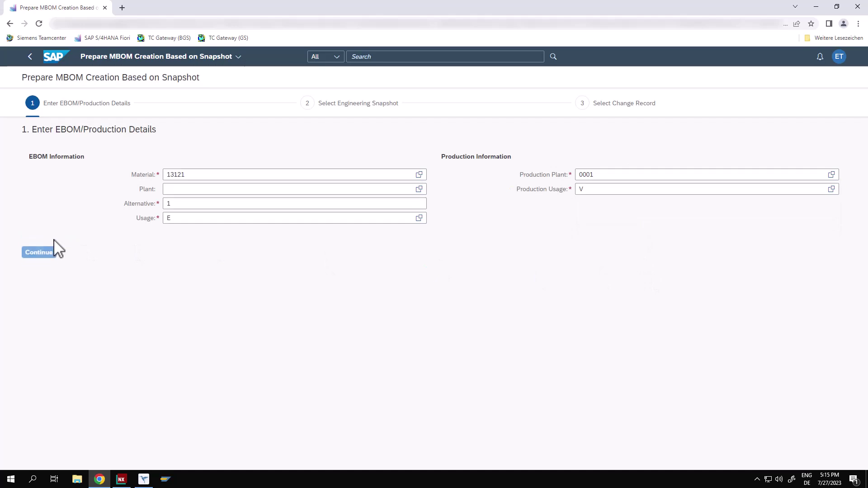
pyautogui.click(47, 245)
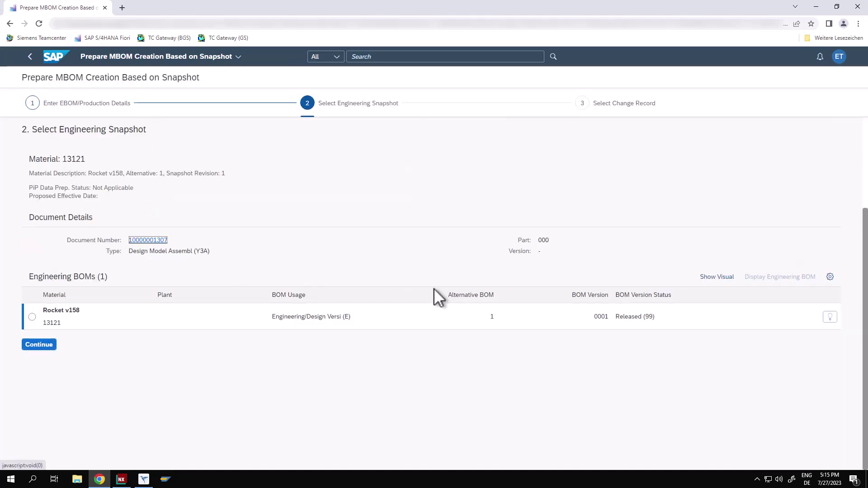
# Select the Rocket v158 engineering BOM, show its 3D visual, and continue to the change record selection.
pyautogui.click(32, 317)
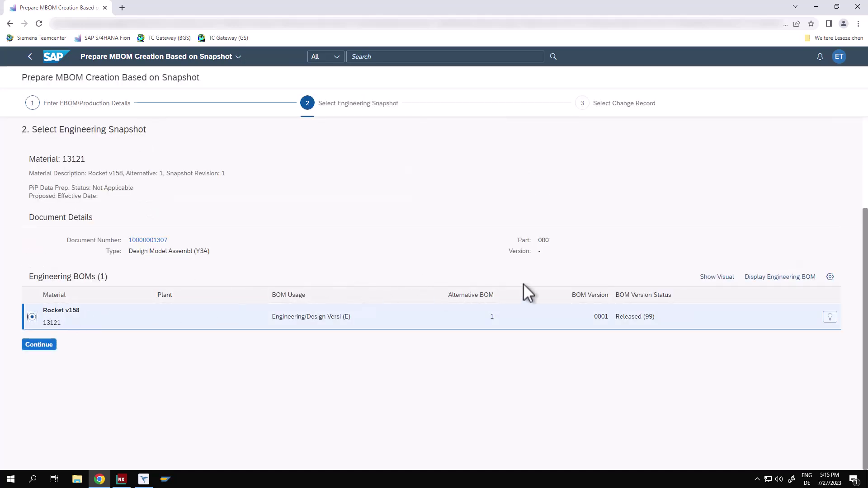
pyautogui.click(716, 276)
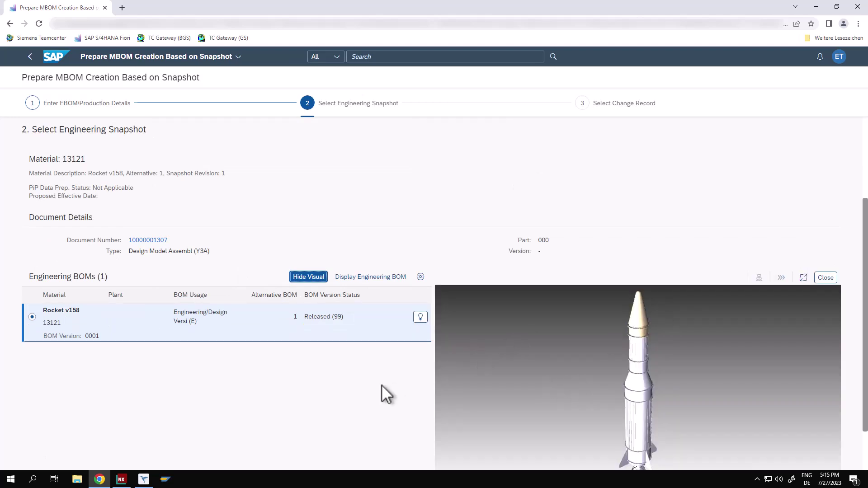
pyautogui.scroll(-2, 382, 385)
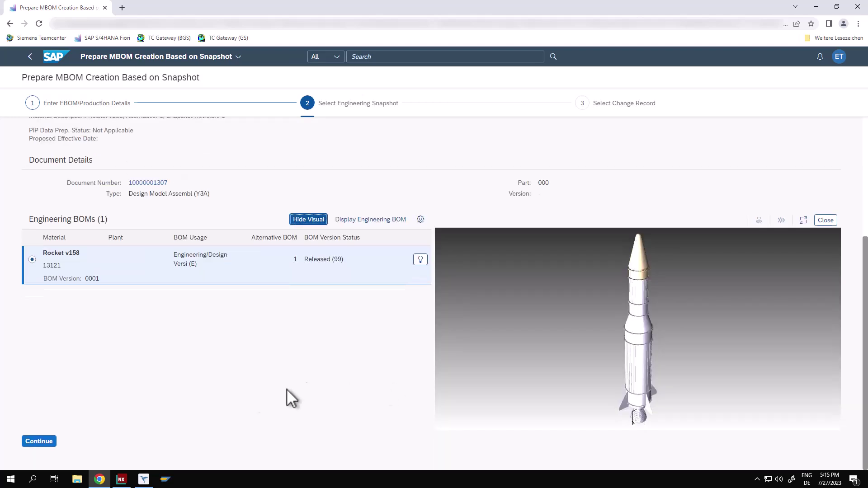
pyautogui.click(38, 442)
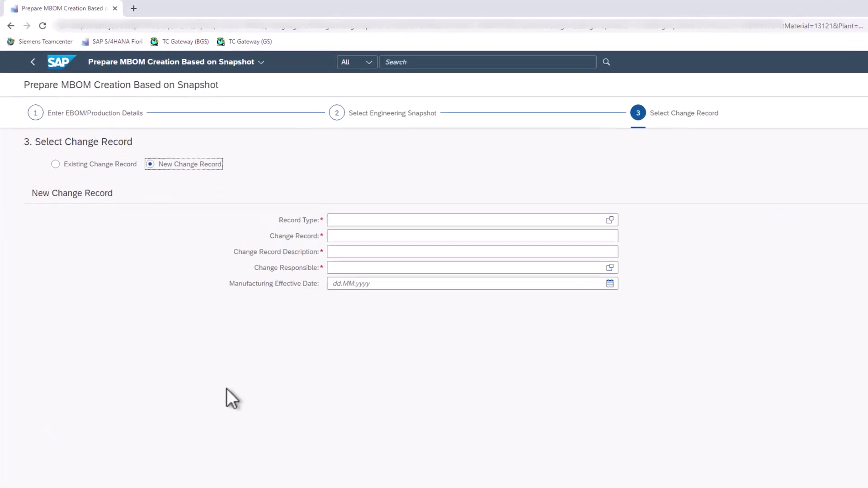
# Define a new change record of type MFG with the description Assembly of Rocket Medium, and fill in the change responsible.
pyautogui.click(372, 220)
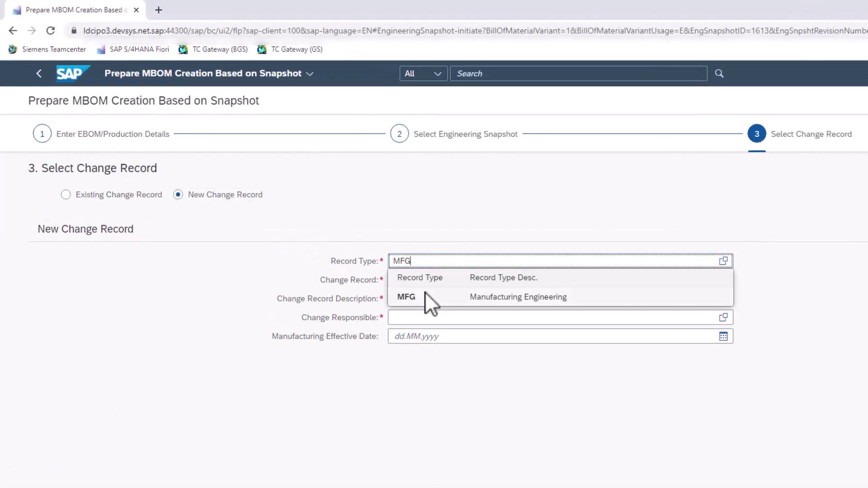
pyautogui.click(419, 298)
pyautogui.click(425, 299)
pyautogui.write('Assembly of Rocket Medium')
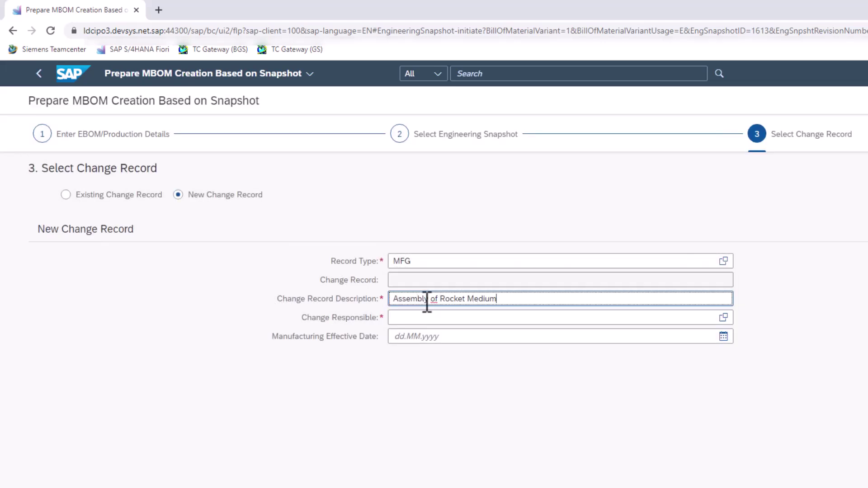
pyautogui.press('Tab')
pyautogui.write('thomas')
pyautogui.click(402, 353)
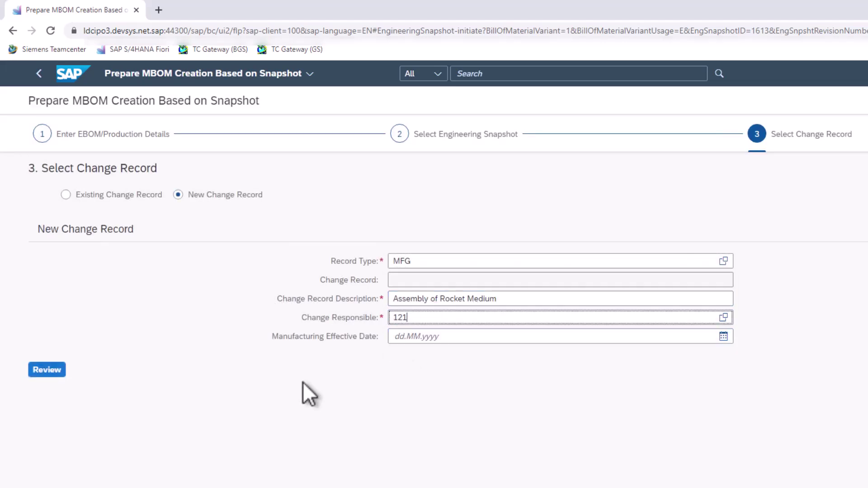
# Review the MBOM entries, run Prepare MBOM Creation, and open the resulting change record.
pyautogui.click(47, 369)
pyautogui.click(806, 458)
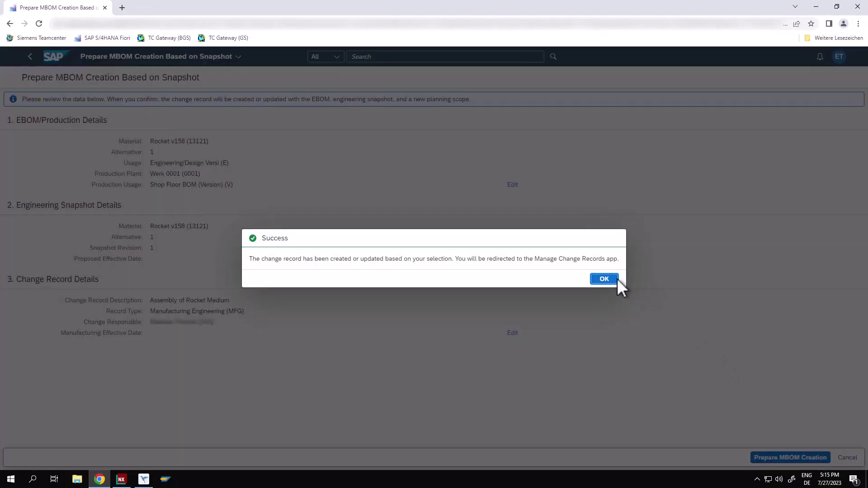
pyautogui.click(605, 279)
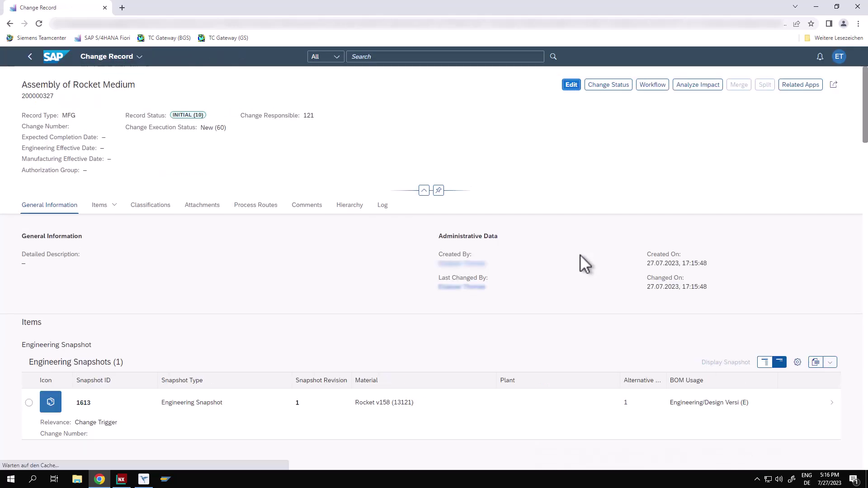
# Examine the engineering snapshot, engineering BOM, manufacturing BOM and planning scope items of the Assembly of Rocket Medium change record.
pyautogui.scroll(-3, 365, 275)
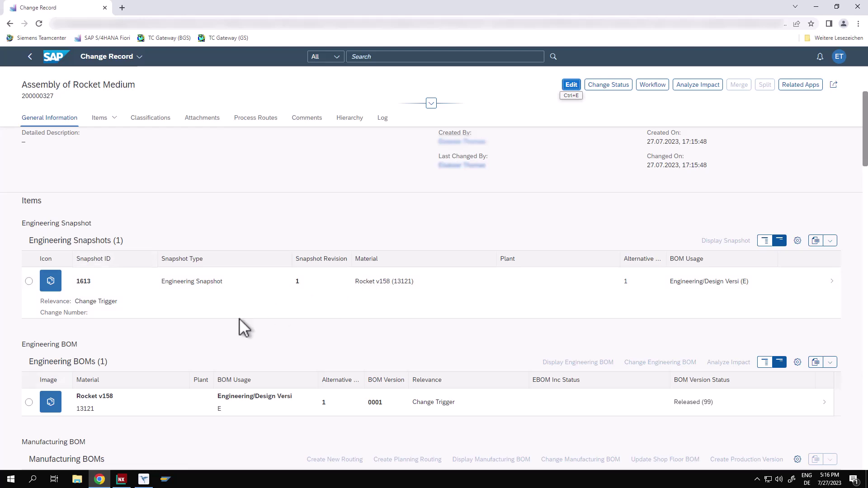
pyautogui.scroll(-4, 189, 336)
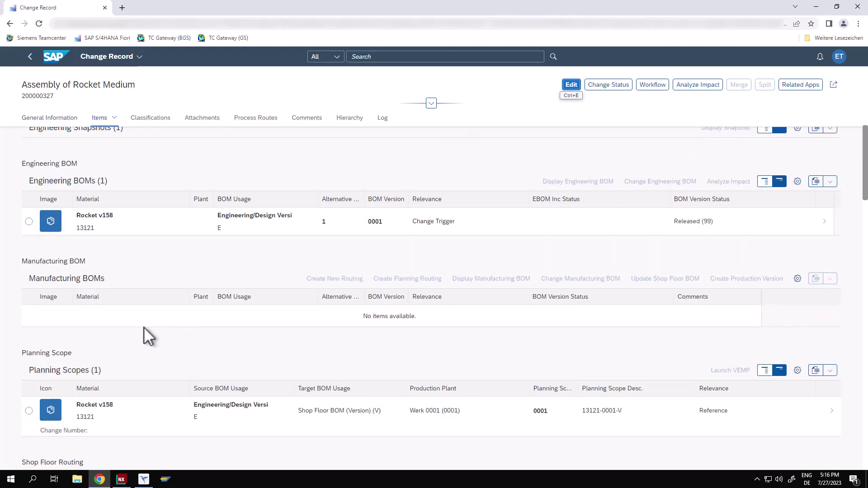
pyautogui.scroll(-1, 144, 327)
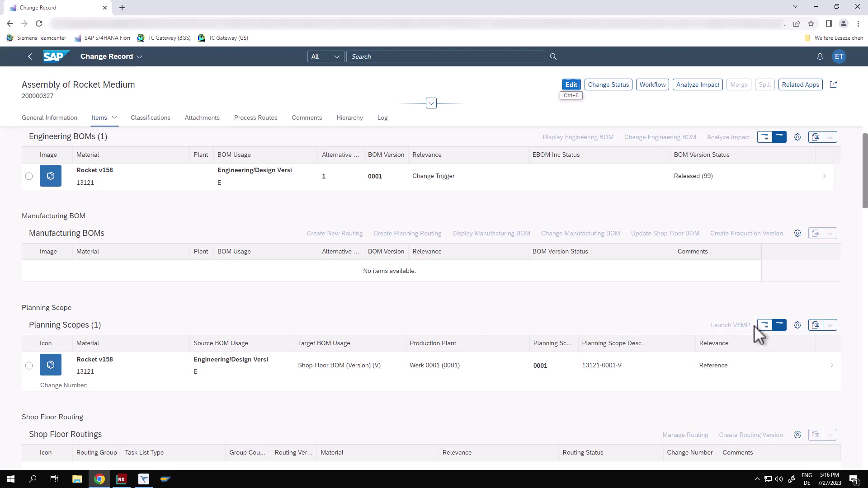
pyautogui.moveTo(142, 481)
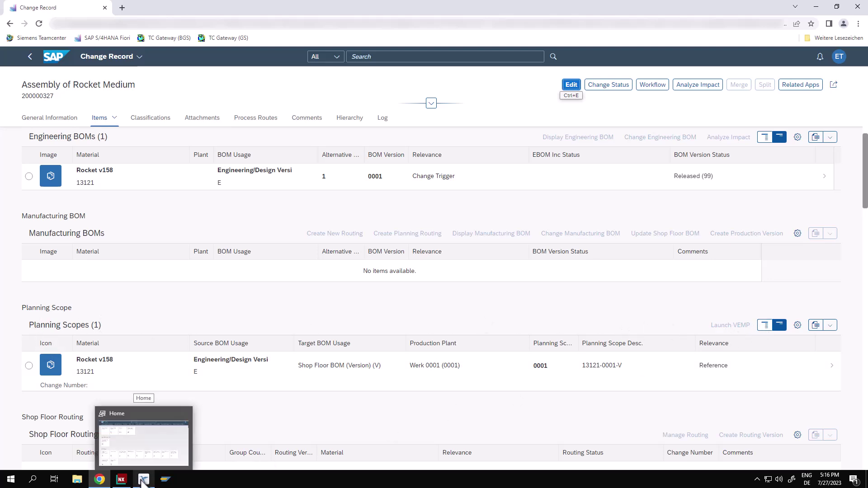
# Switch to the SAP client window, list all change records, and open the Assembly of Rocket Medium record.
pyautogui.click(143, 481)
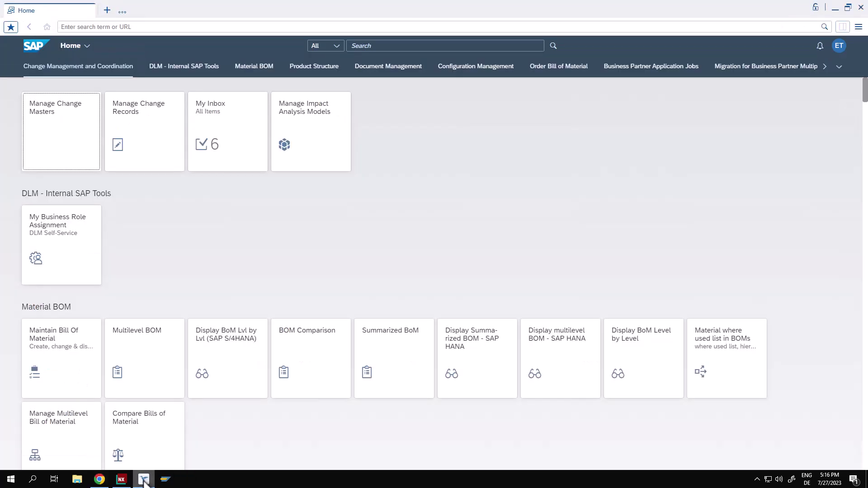
pyautogui.click(153, 135)
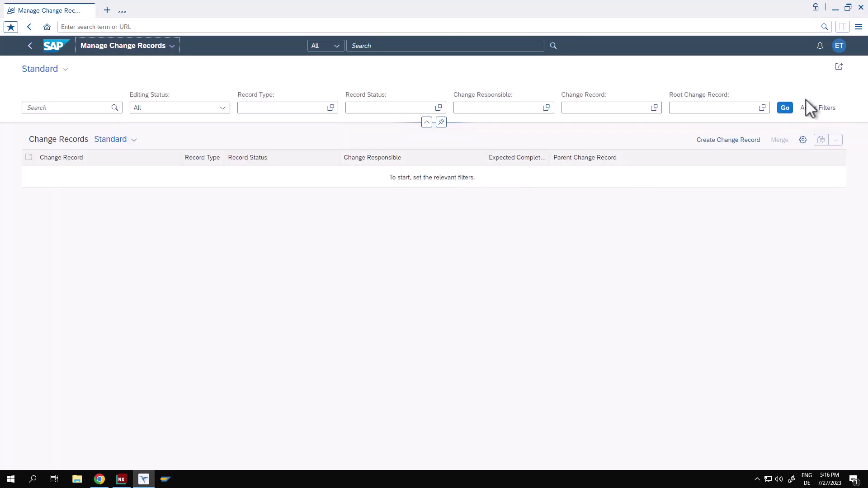
pyautogui.click(786, 108)
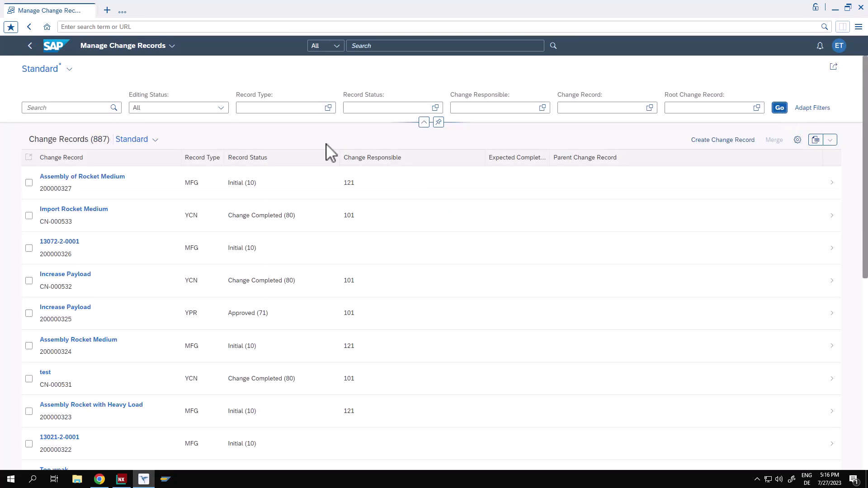
pyautogui.click(212, 187)
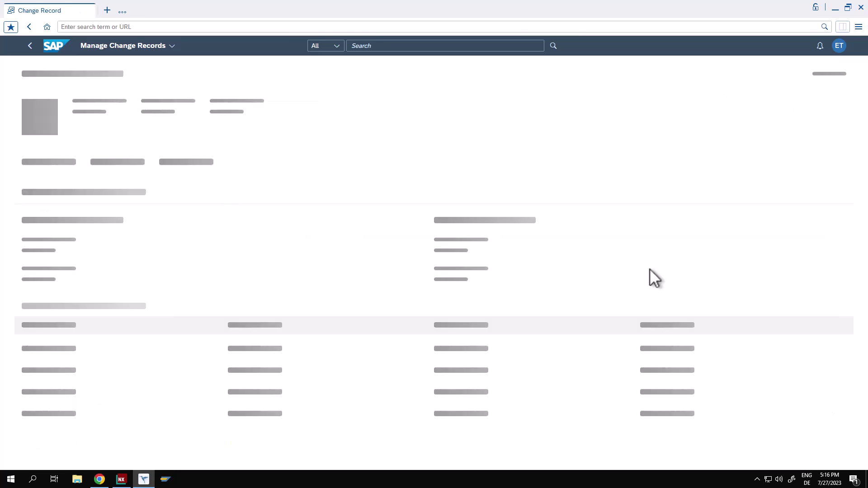
# Select the Rocket v158 planning scope of the change record and launch VEMP for it.
pyautogui.scroll(-5, 650, 269)
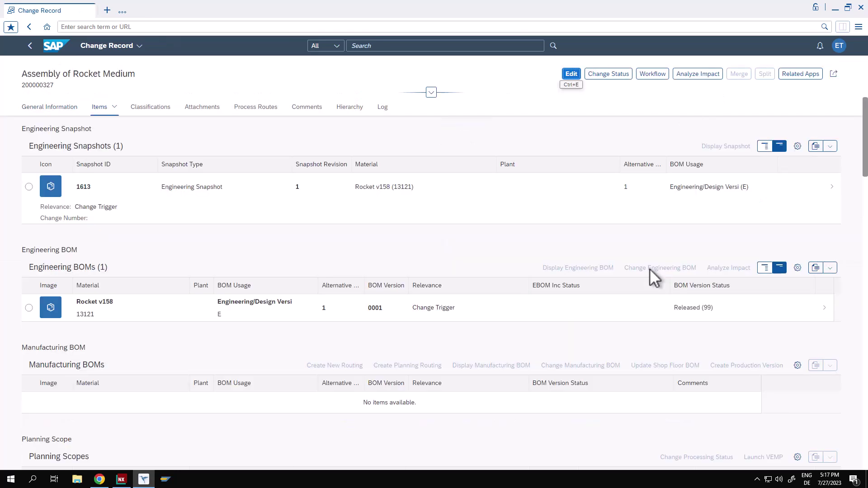
pyautogui.scroll(-2, 650, 269)
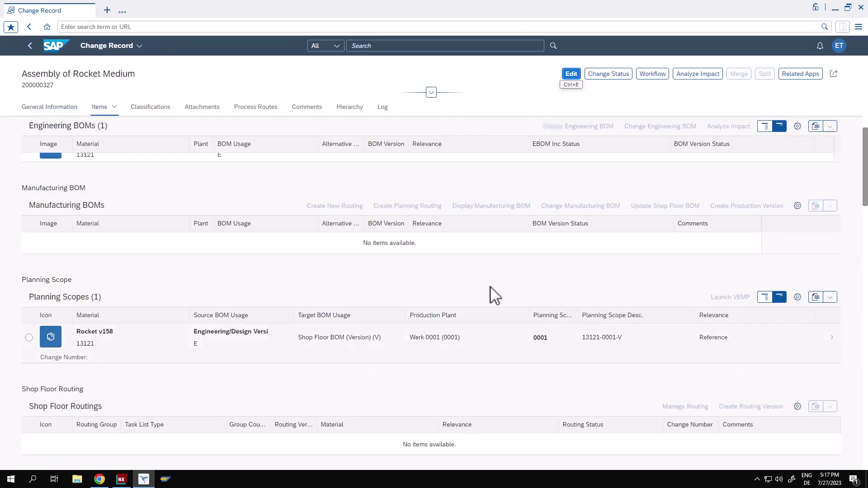
pyautogui.click(29, 338)
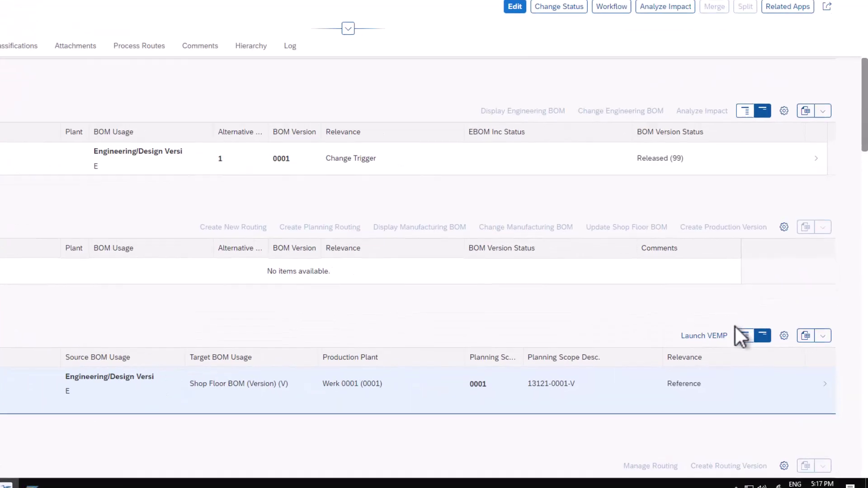
pyautogui.click(665, 324)
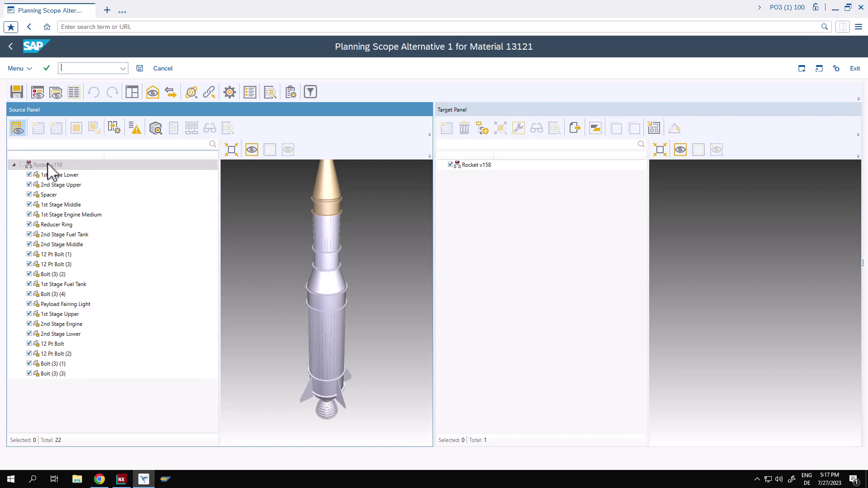
# Transfer the complete Rocket v158 source structure to the target structure and mark the target Rocket v158 node for release.
pyautogui.click(48, 164)
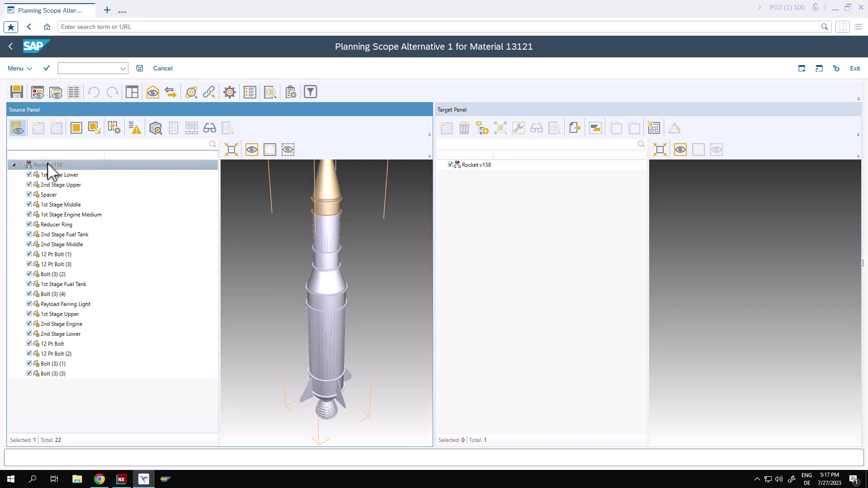
pyautogui.click(75, 128)
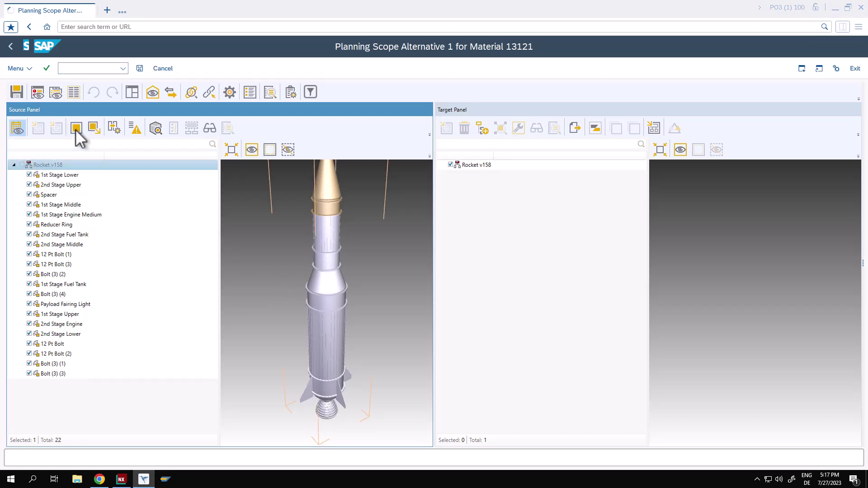
pyautogui.click(479, 164)
pyautogui.rightClick(479, 162)
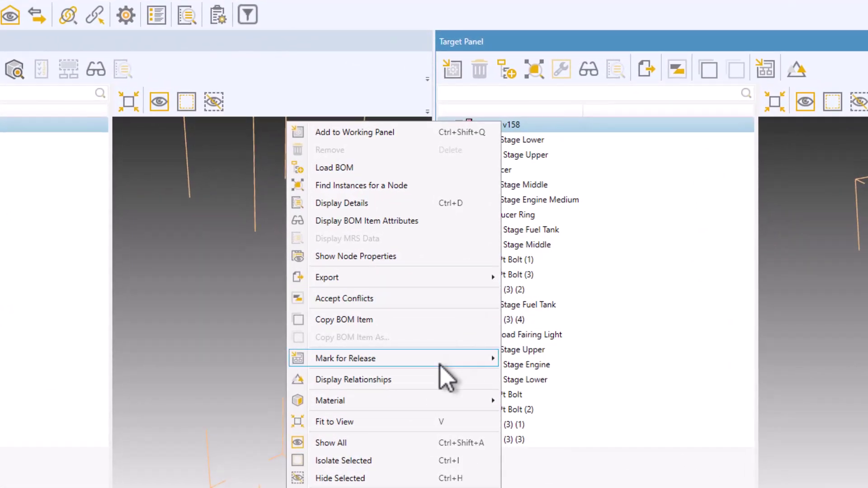
pyautogui.moveTo(441, 366)
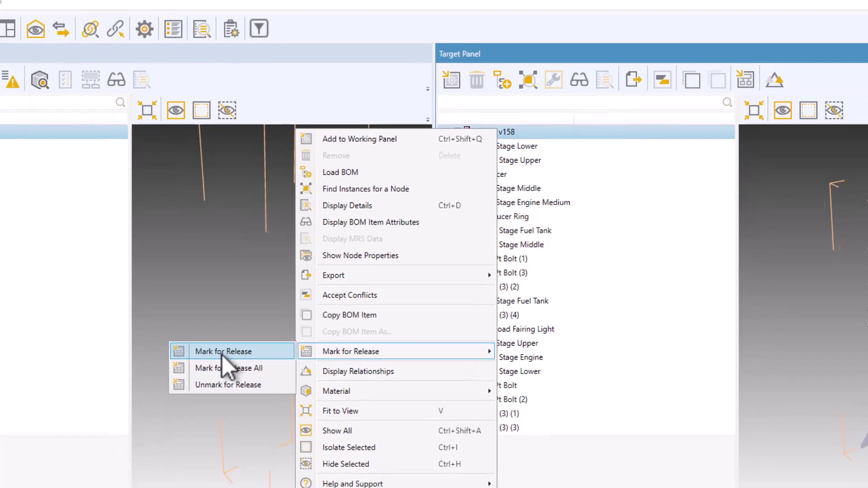
pyautogui.click(221, 355)
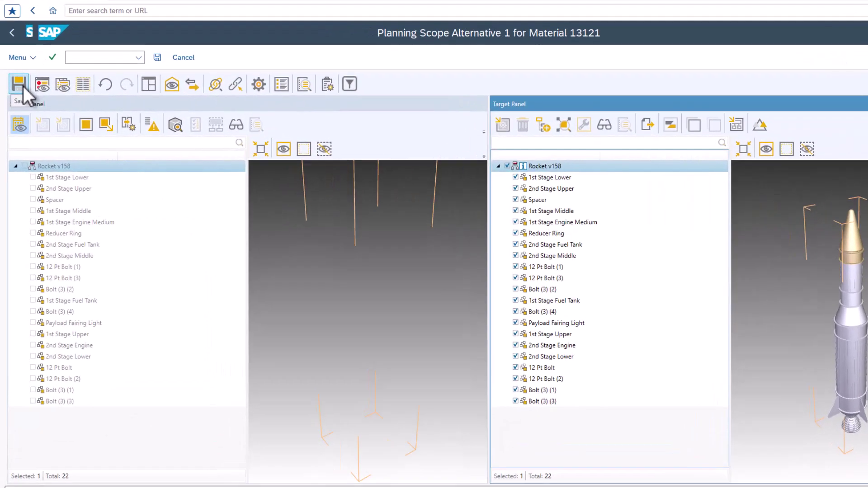
# Save and exit the planning session, and close the resulting message list.
pyautogui.click(18, 93)
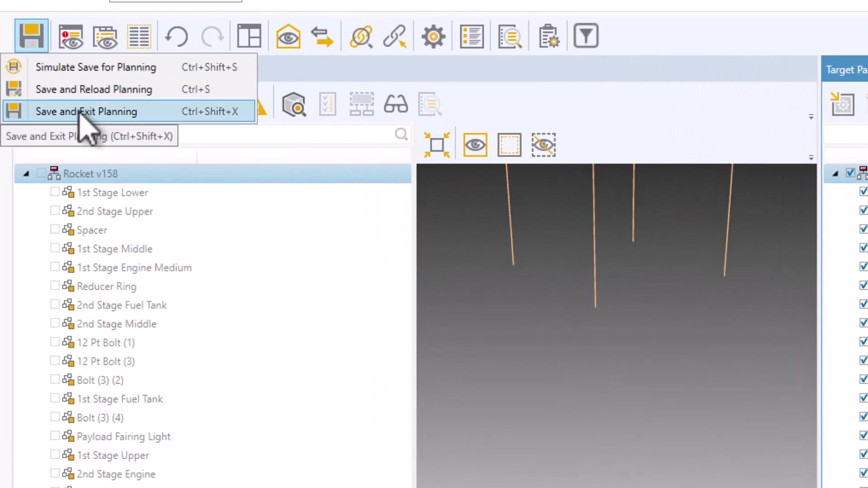
pyautogui.click(79, 112)
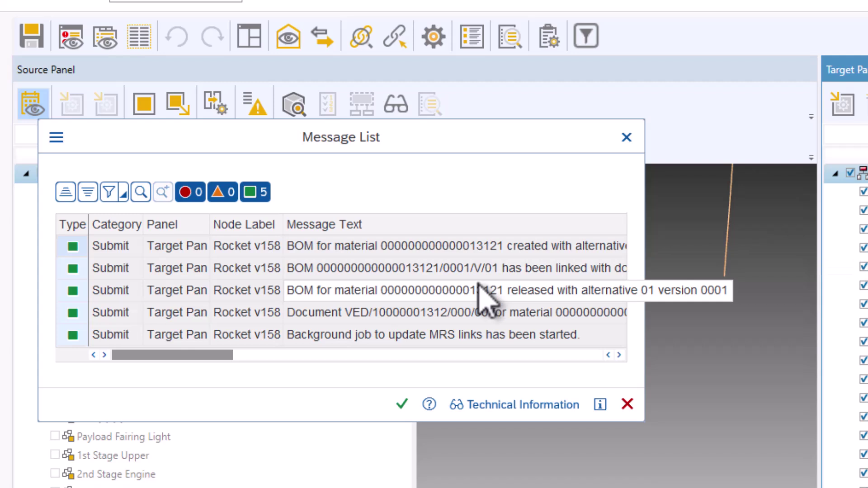
pyautogui.click(402, 404)
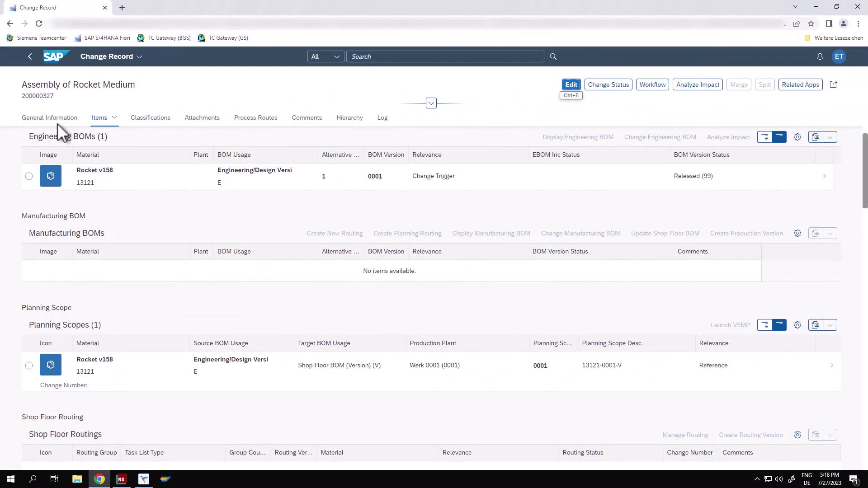
# Switch back to the browser, reload the Assembly of Rocket Medium change record, and check its Manufacturing BOM items.
pyautogui.rightClick(381, 146)
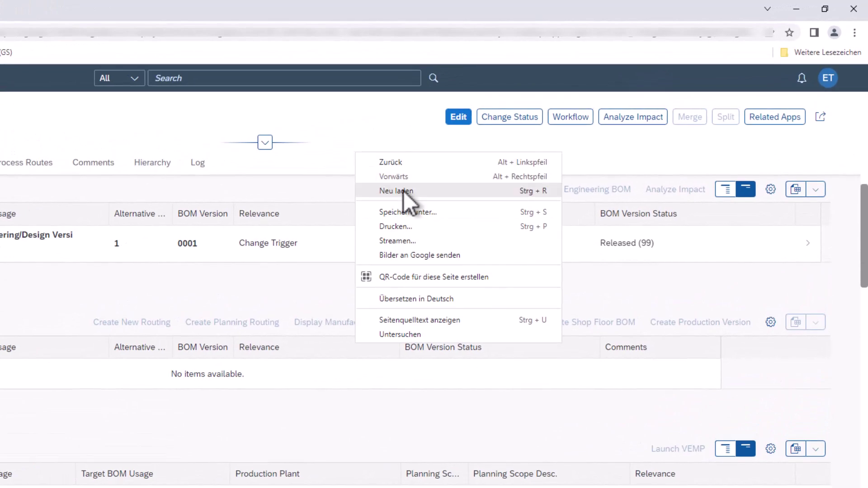
pyautogui.click(404, 191)
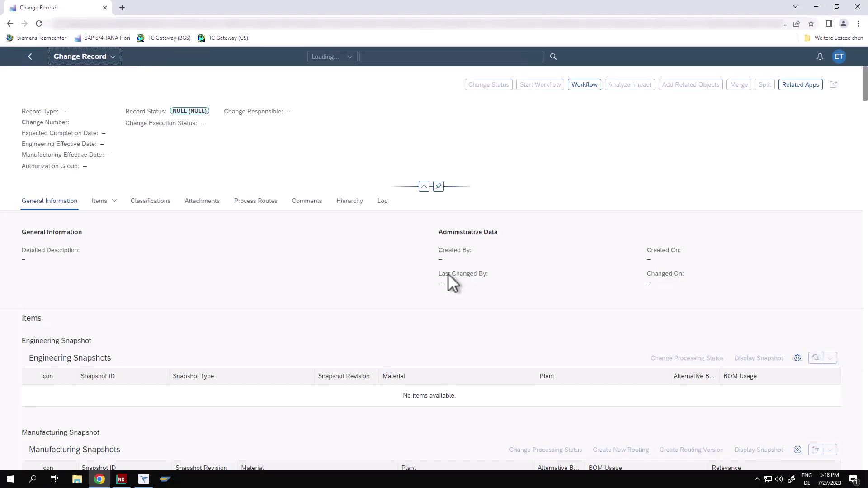
pyautogui.scroll(-1, 357, 300)
pyautogui.scroll(-8, 361, 310)
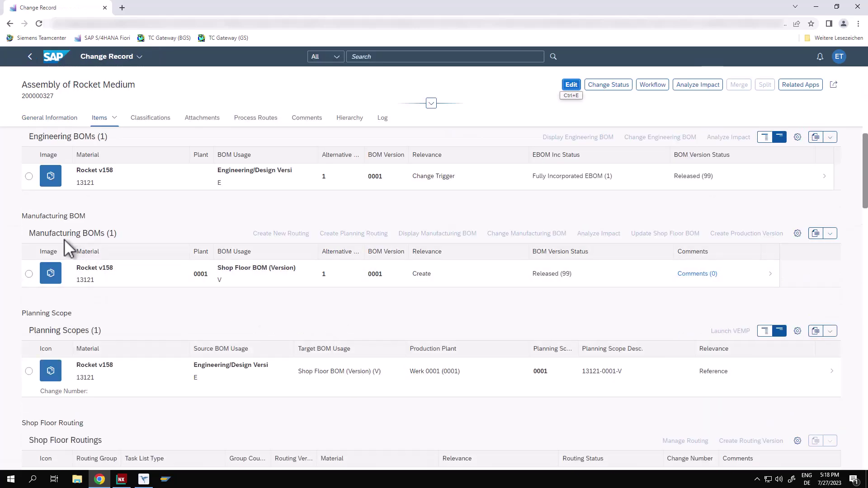
# Display the Rocket v158 manufacturing BOM in the Model Unit Effectivity view and review its components' parameter effectivity.
pyautogui.click(29, 273)
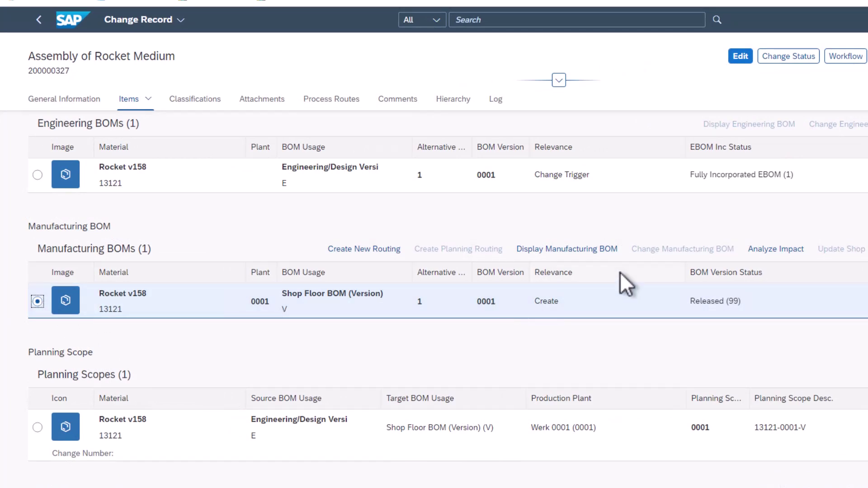
pyautogui.click(590, 250)
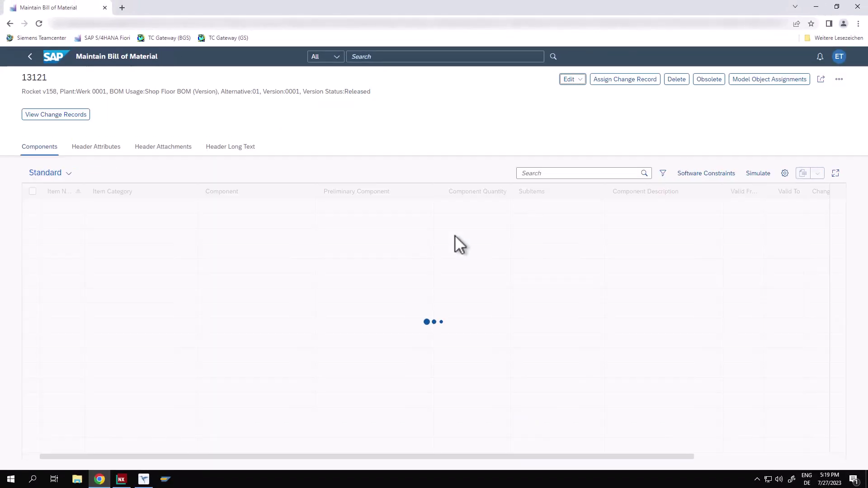
pyautogui.click(69, 174)
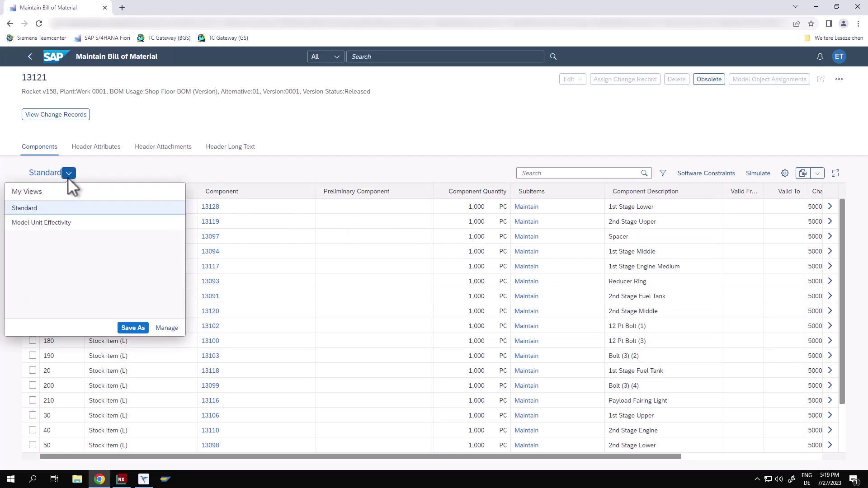
pyautogui.click(52, 222)
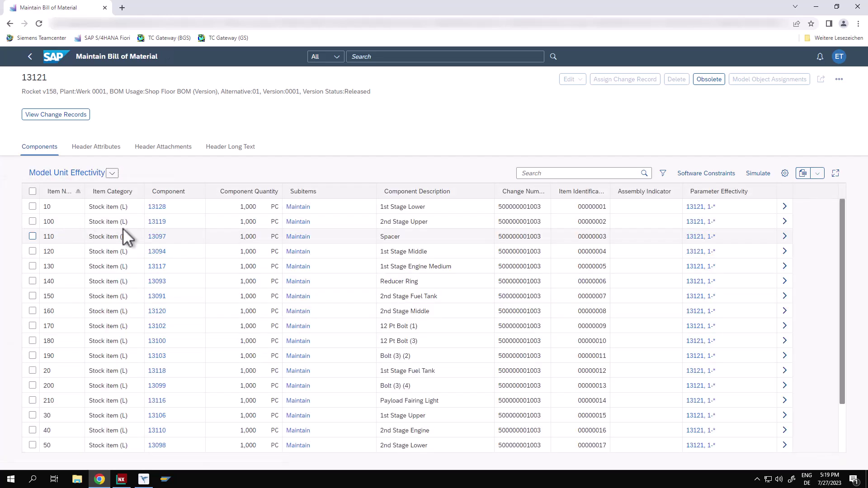
pyautogui.scroll(-2, 713, 398)
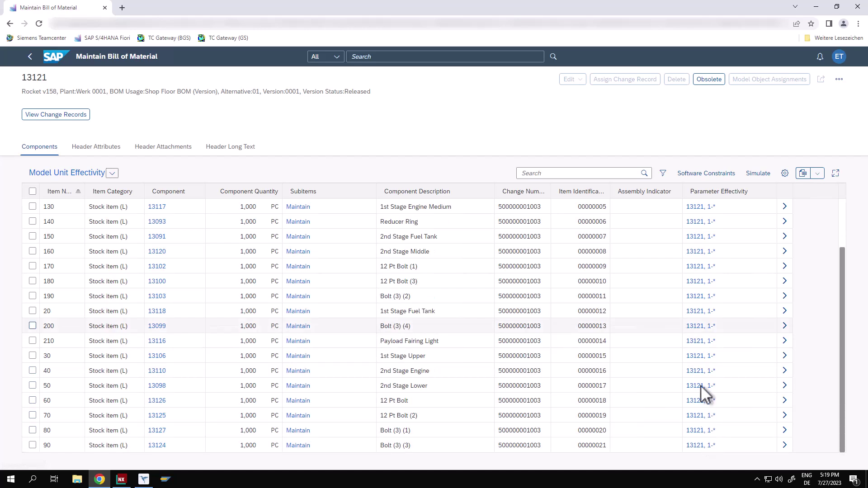
pyautogui.scroll(2, 698, 294)
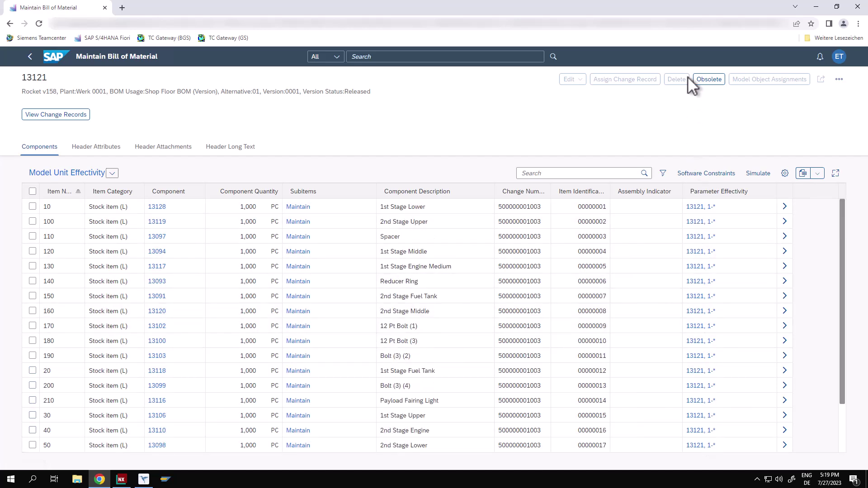
# Return to the change record and create a new routing for the Rocket v158 manufacturing BOM, accepting the proposed parameters.
pyautogui.click(30, 57)
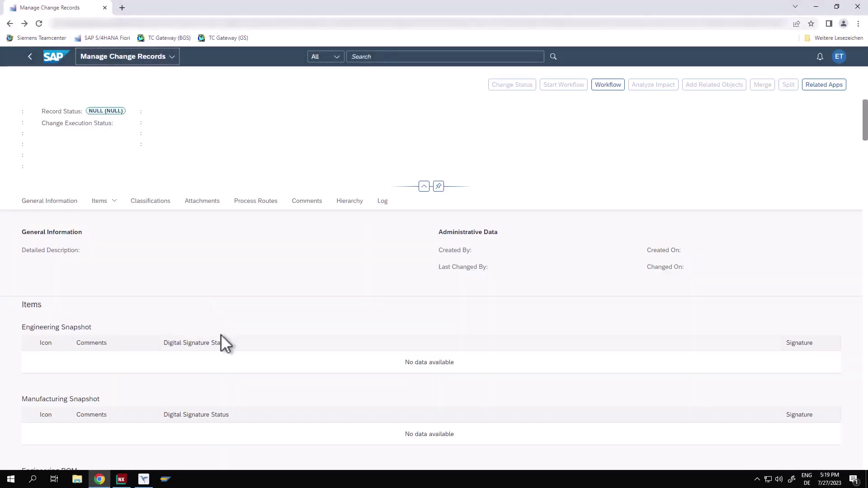
pyautogui.scroll(-3, 219, 333)
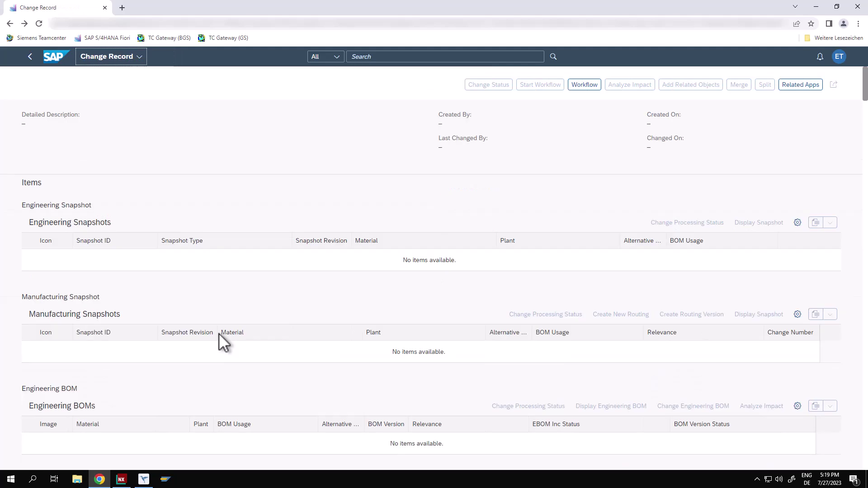
pyautogui.scroll(-4, 219, 333)
pyautogui.click(29, 364)
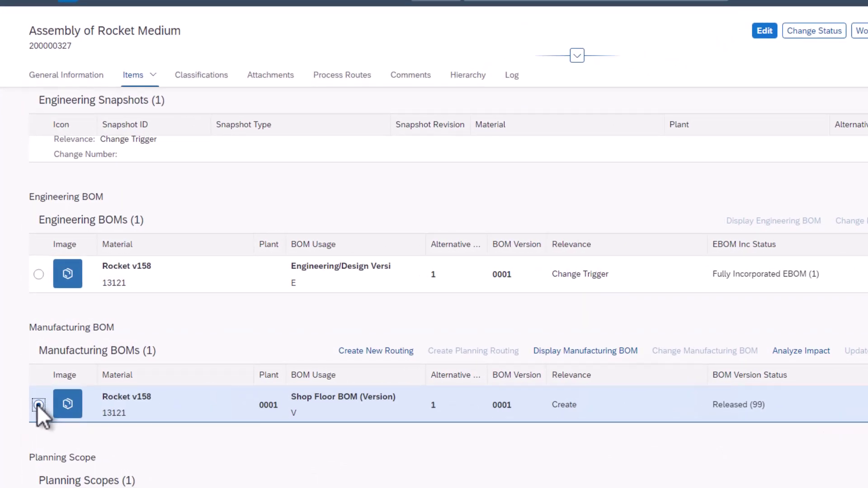
pyautogui.click(368, 351)
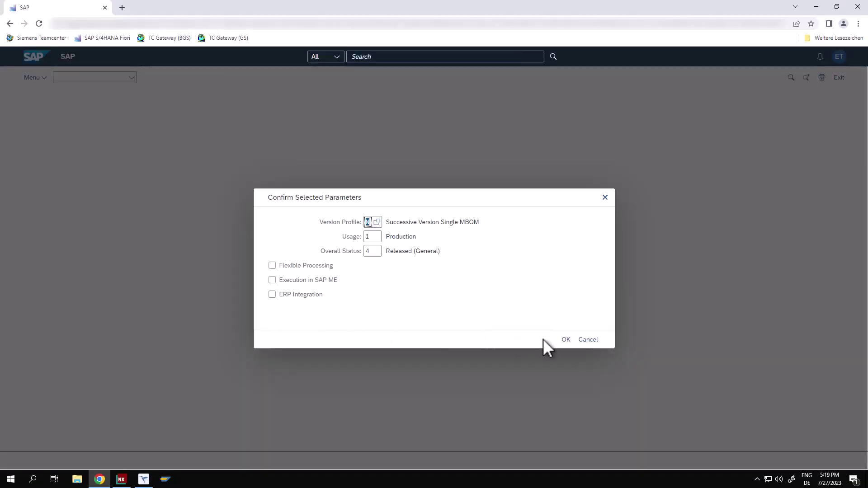
pyautogui.click(565, 340)
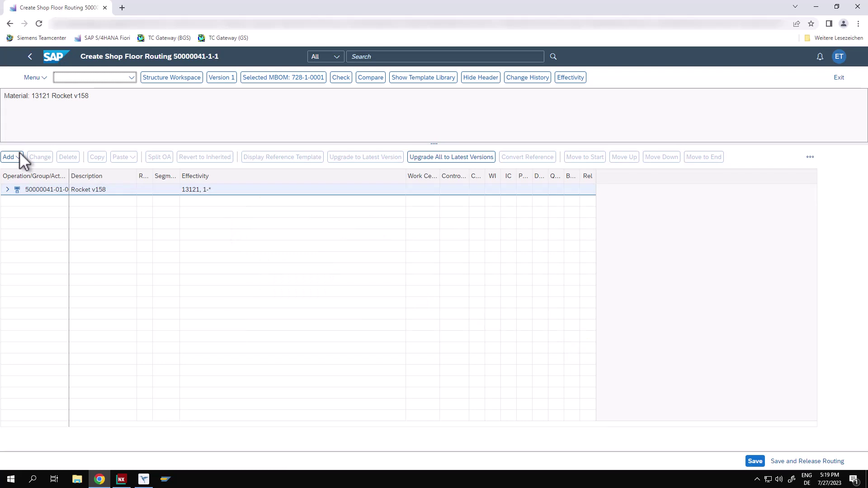
# Add operation 10 to the Rocket v158 routing, described as "Operation 10", with work center WC_LINE1 and control key PM01.
pyautogui.click(18, 158)
pyautogui.click(37, 174)
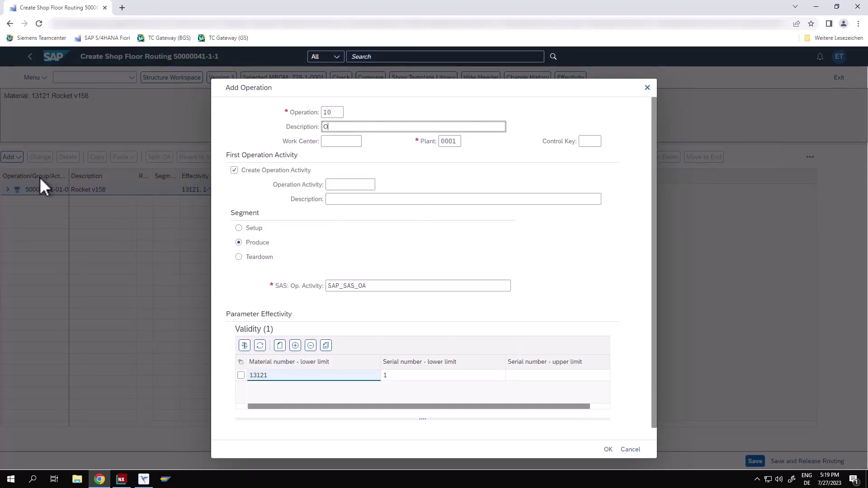
pyautogui.write('Operation 10')
pyautogui.press('Tab')
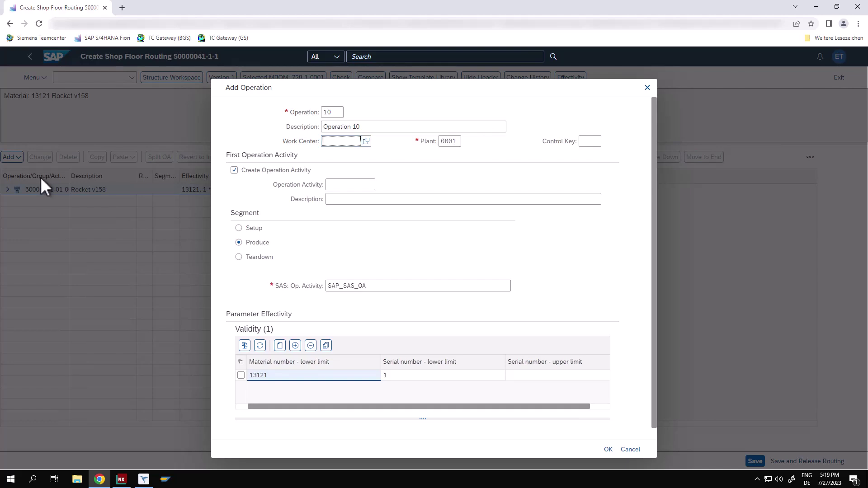
pyautogui.press('F4')
pyautogui.click(241, 242)
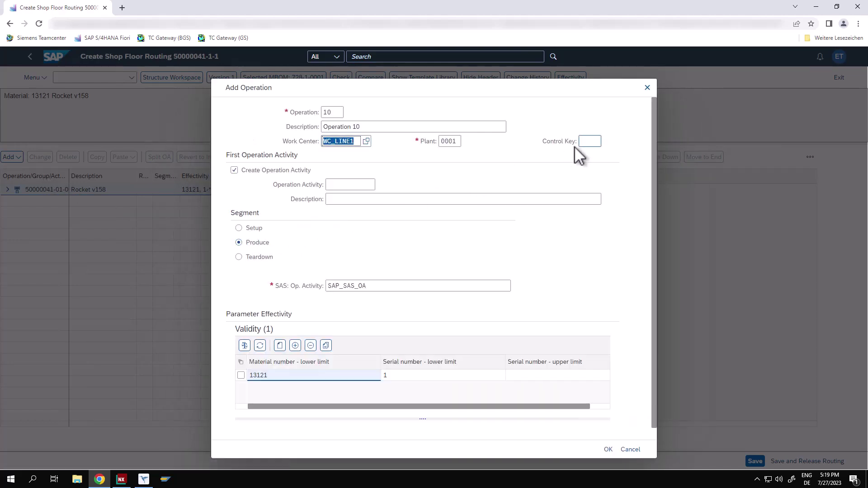
pyautogui.click(590, 143)
pyautogui.click(607, 141)
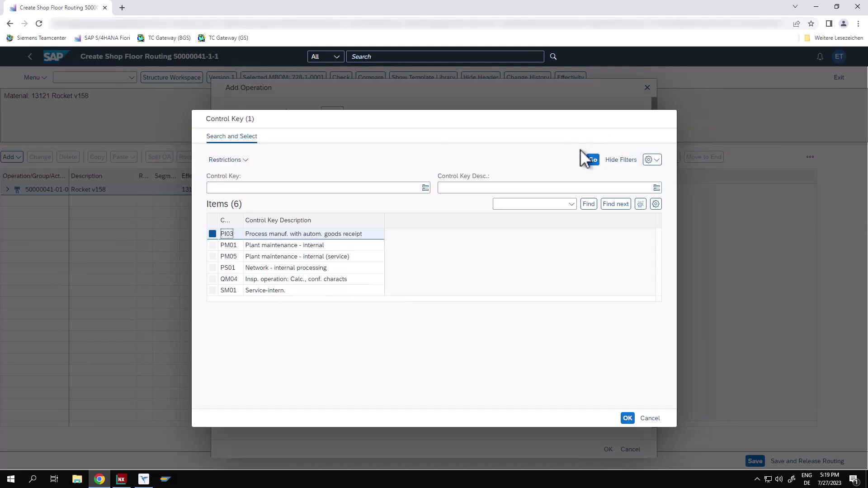
pyautogui.click(228, 246)
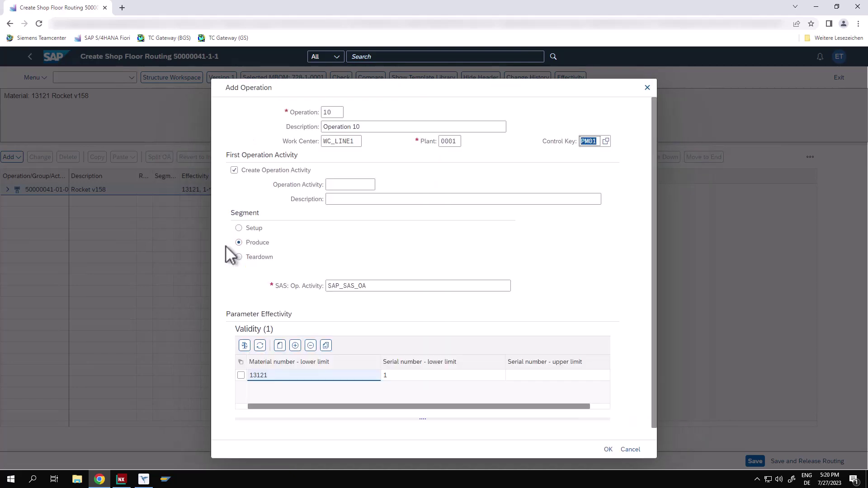
# Define the operation's first activity as number 10 with description "Main Activity" and confirm the new operation.
pyautogui.click(349, 186)
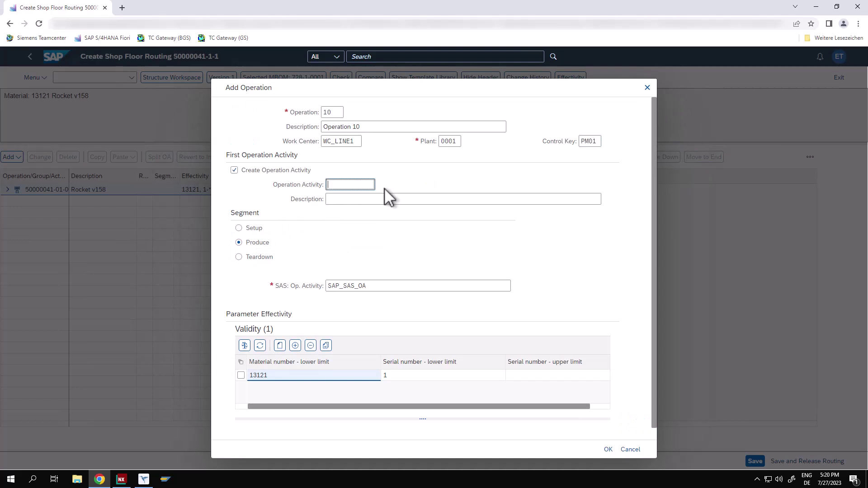
pyautogui.write('10')
pyautogui.press('Tab')
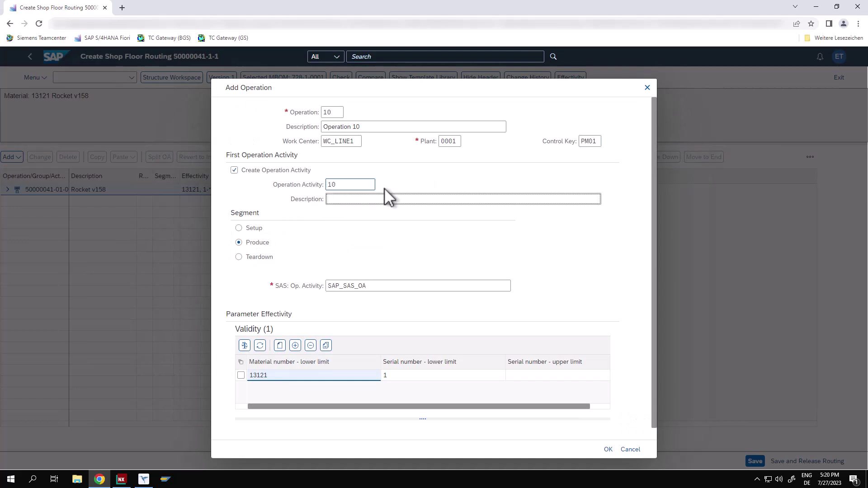
pyautogui.write('Main Activity')
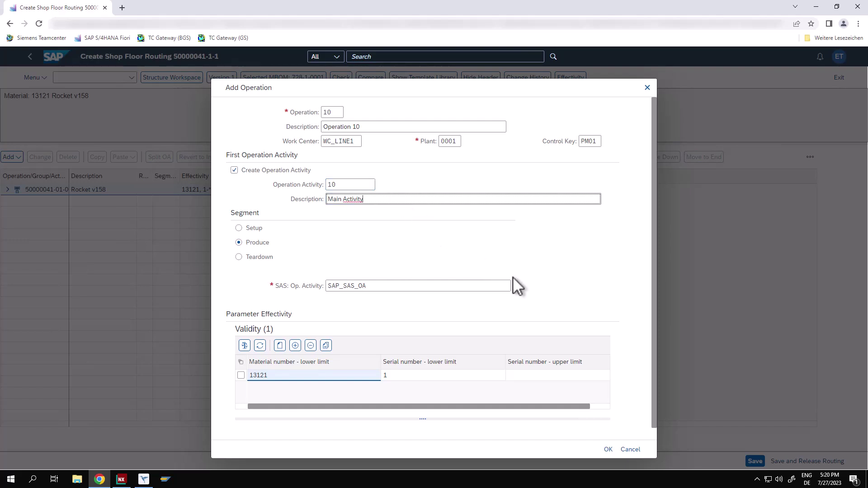
pyautogui.click(607, 450)
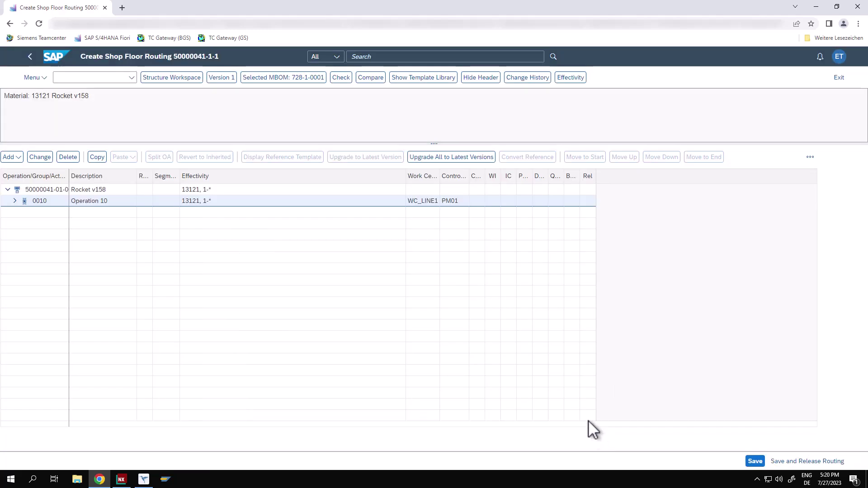
# Add a sub-level operation activity 20 described as "Rocket Medium" under Operation 10.
pyautogui.click(28, 190)
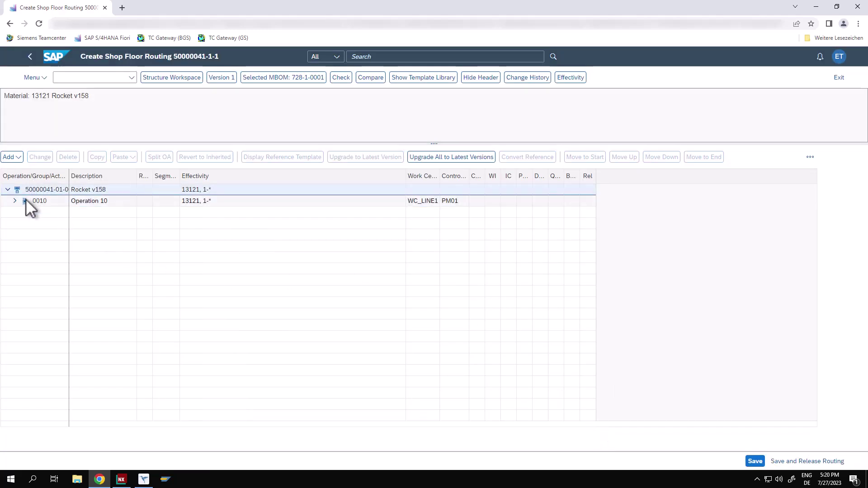
pyautogui.click(15, 201)
pyautogui.click(11, 157)
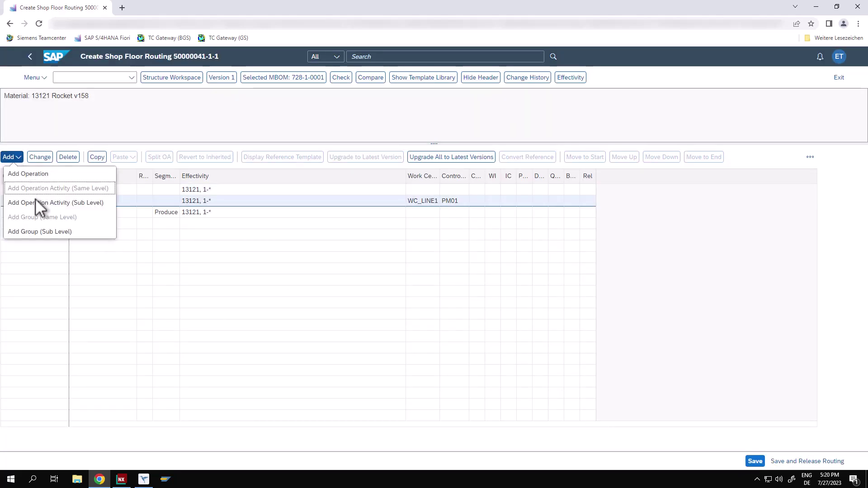
pyautogui.click(36, 202)
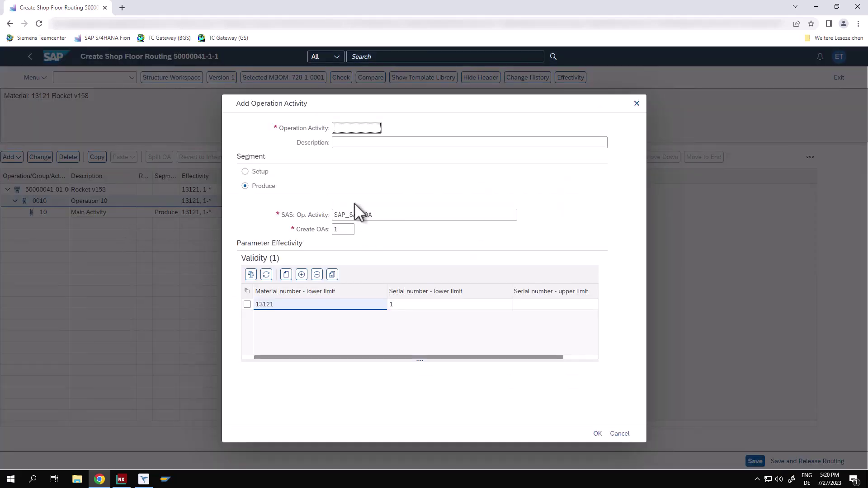
pyautogui.write('20')
pyautogui.press('Tab')
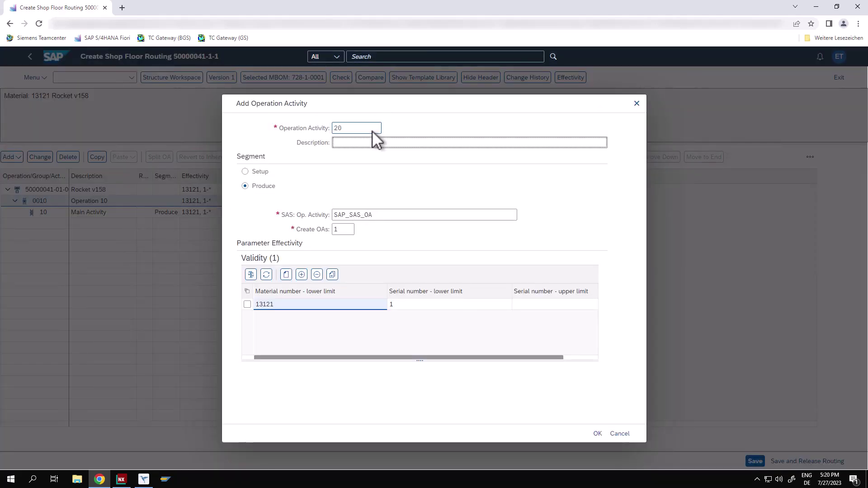
pyautogui.write('Rocke')
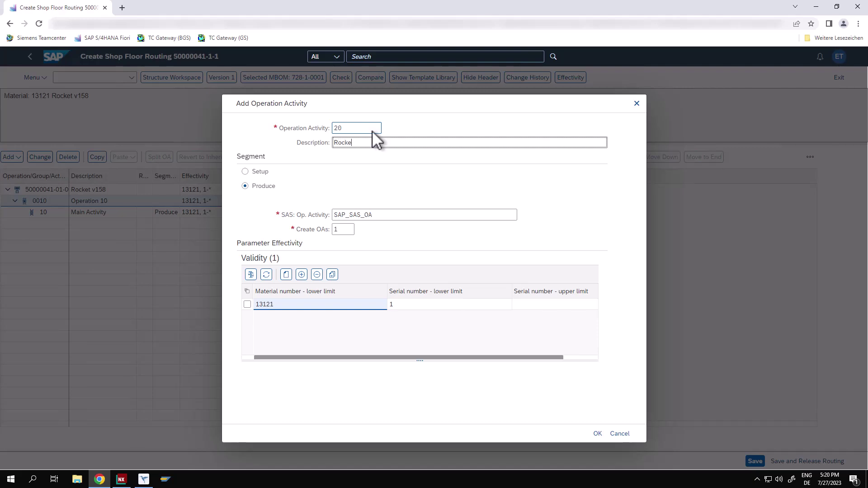
pyautogui.write('t Medium')
pyautogui.click(598, 433)
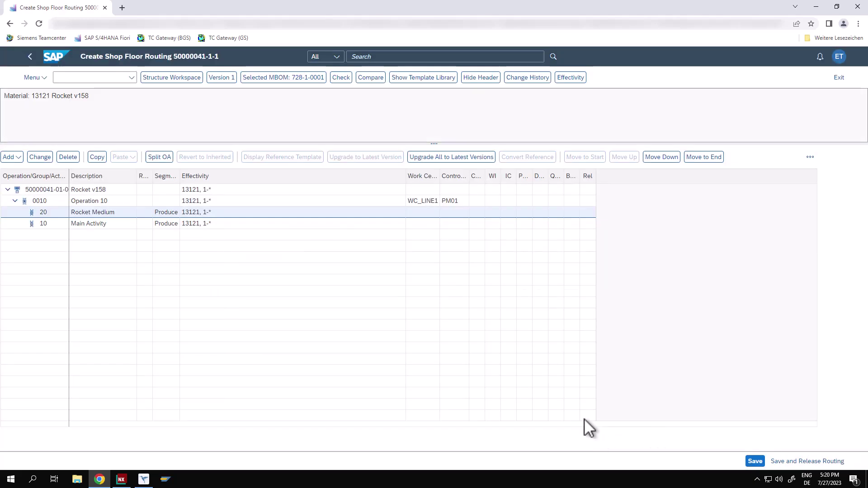
# In the Component Assignment Workspace, assign all components except Payload Fairing Light and 1st Stage Engine Medium to Main Activity.
pyautogui.click(186, 78)
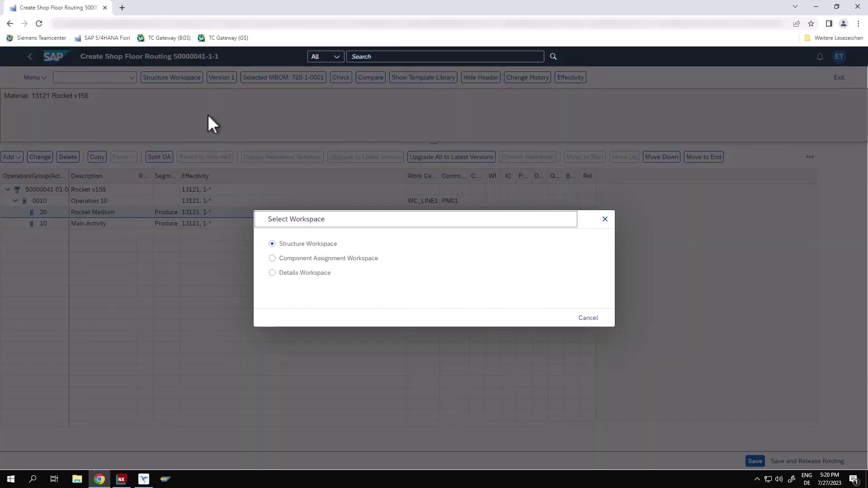
pyautogui.click(294, 259)
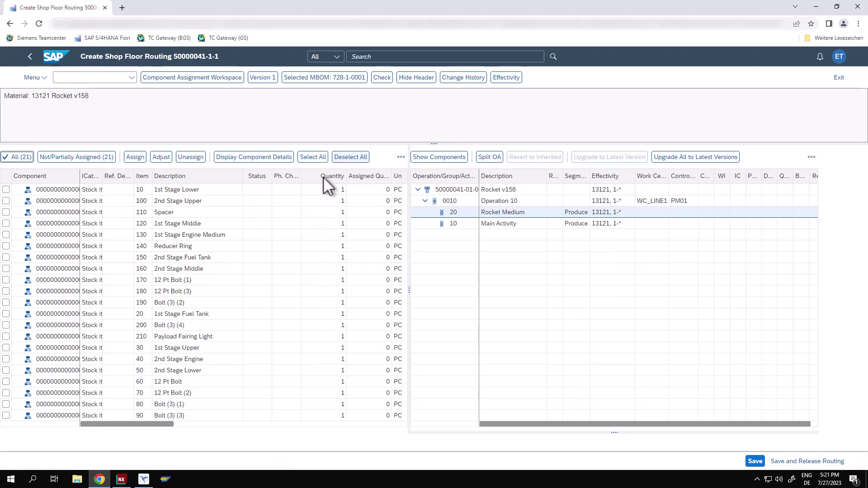
pyautogui.click(314, 157)
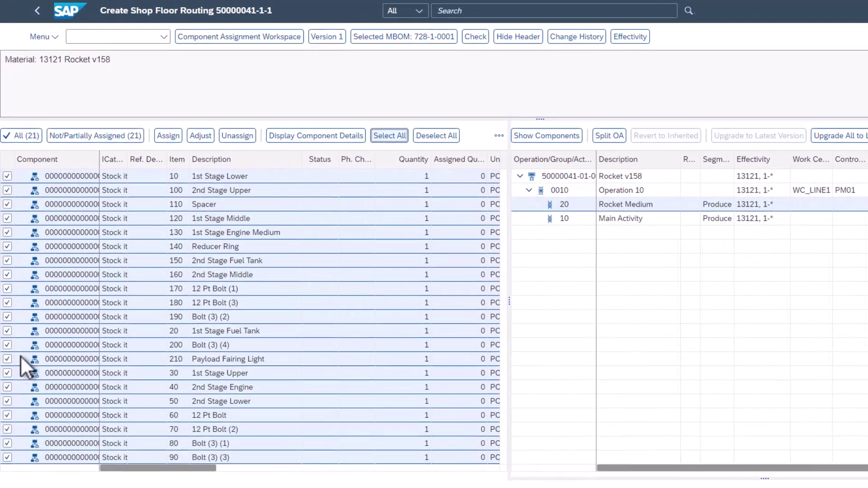
pyautogui.click(7, 359)
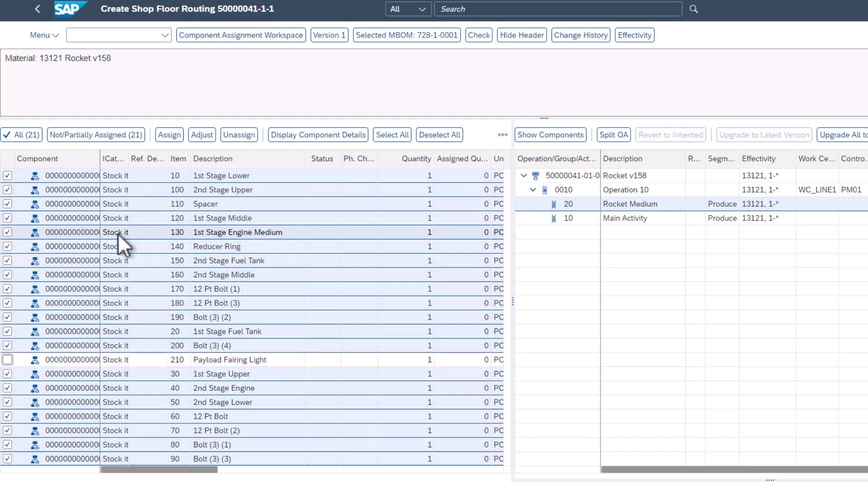
pyautogui.click(8, 232)
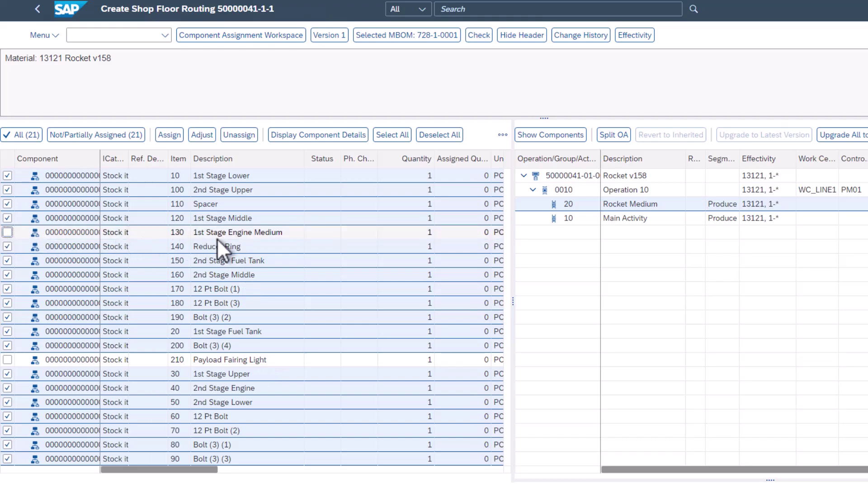
pyautogui.click(601, 218)
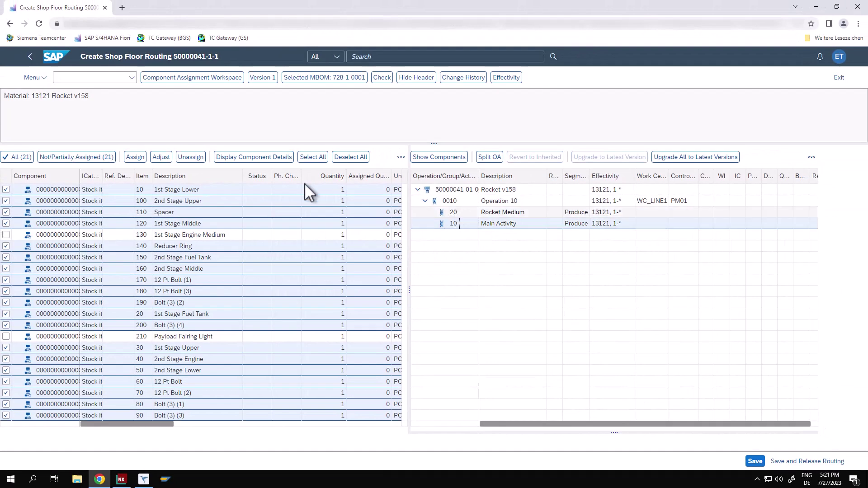
pyautogui.click(134, 156)
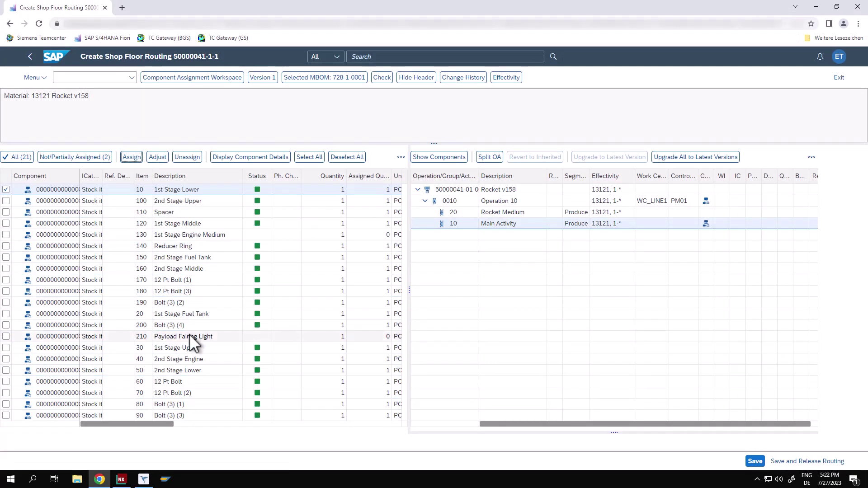
# Assign Payload Fairing Light and 1st Stage Engine Medium to the Rocket Medium activity.
pyautogui.click(189, 336)
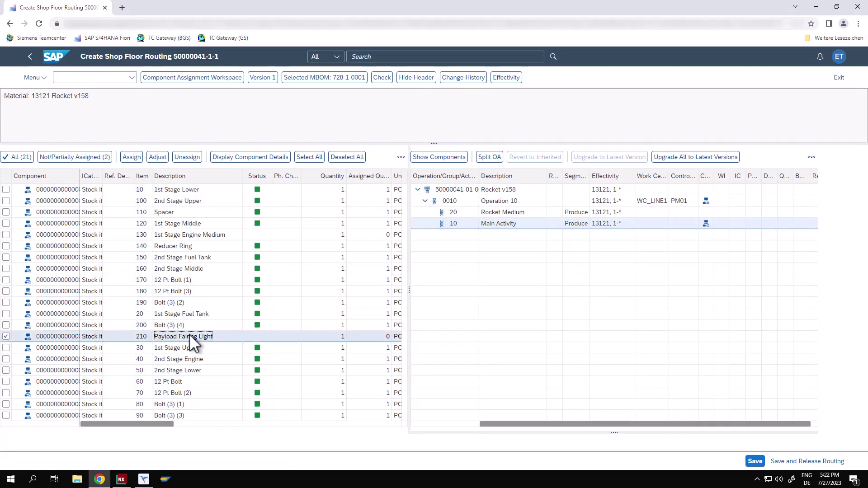
pyautogui.click(6, 235)
pyautogui.click(526, 213)
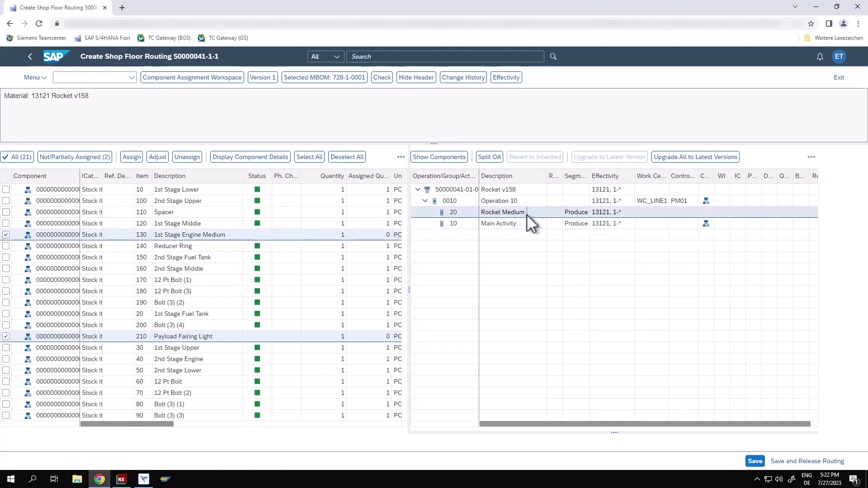
pyautogui.click(132, 157)
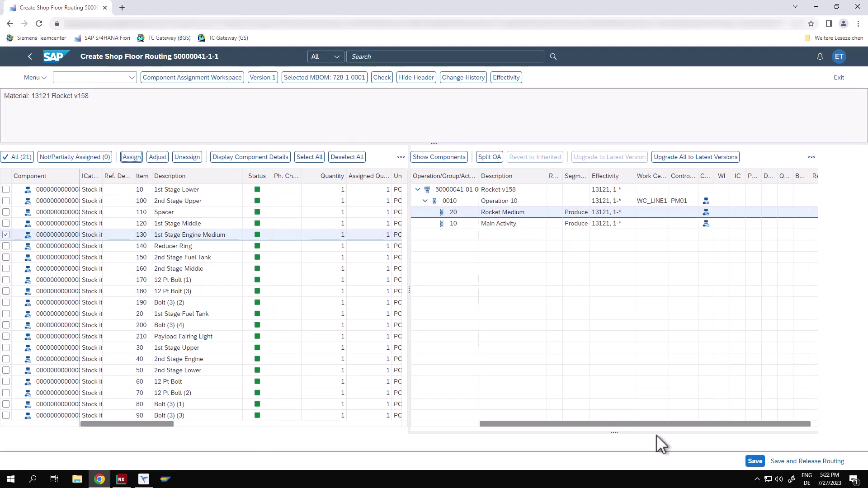
# Save and release the routing, and save production version 1 with description "Production Version" for Rocket v158.
pyautogui.click(802, 462)
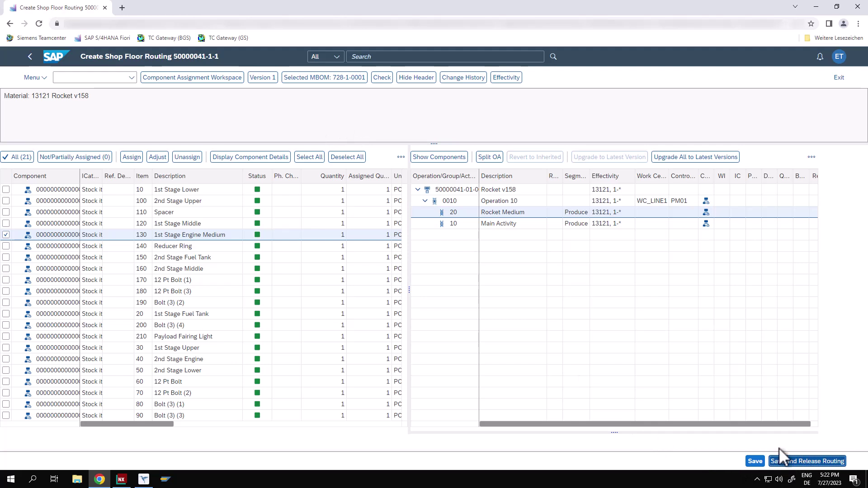
pyautogui.click(566, 329)
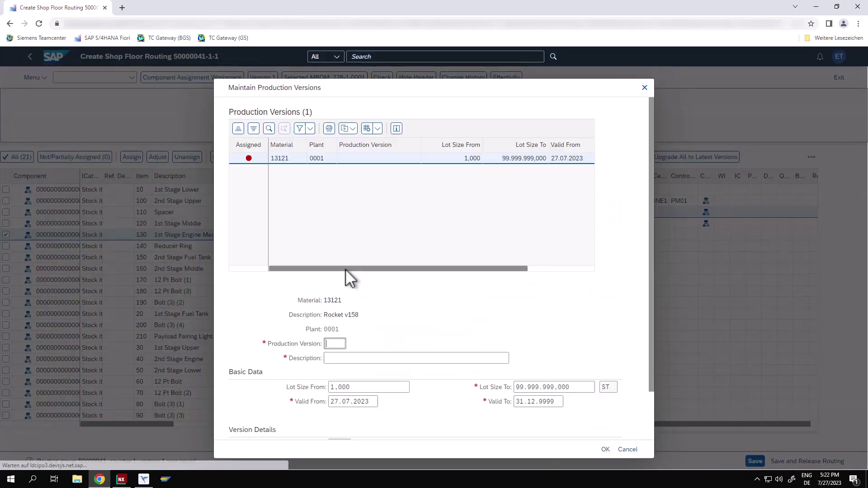
pyautogui.write('1')
pyautogui.click(342, 357)
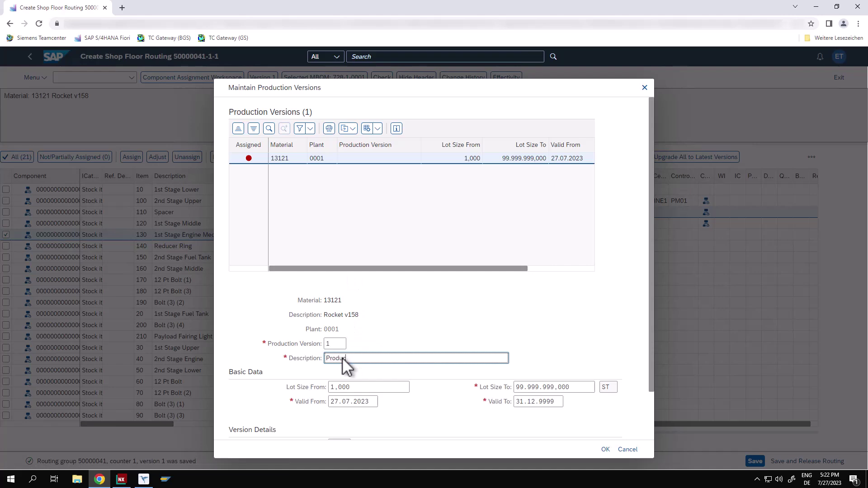
pyautogui.write('Production Version')
pyautogui.scroll(-2, 395, 295)
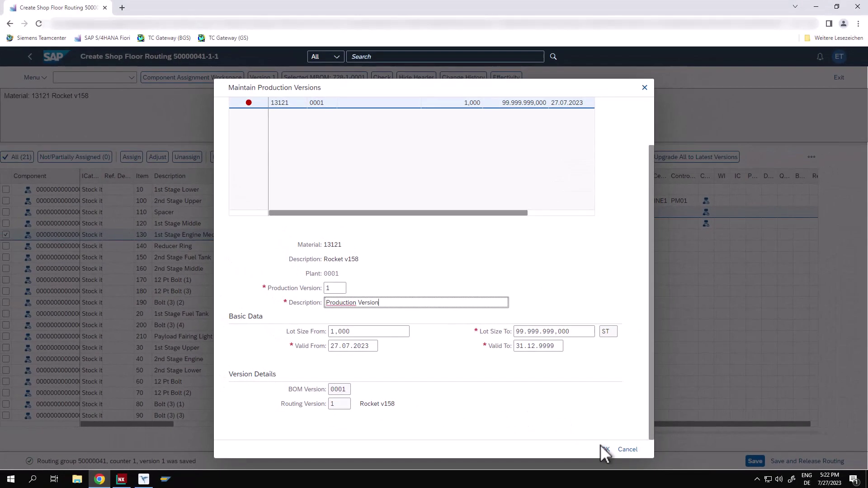
pyautogui.click(678, 466)
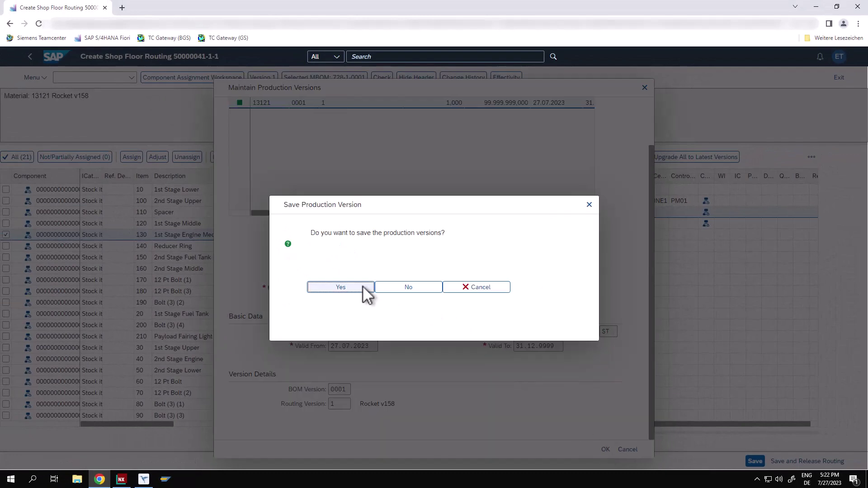
pyautogui.click(363, 287)
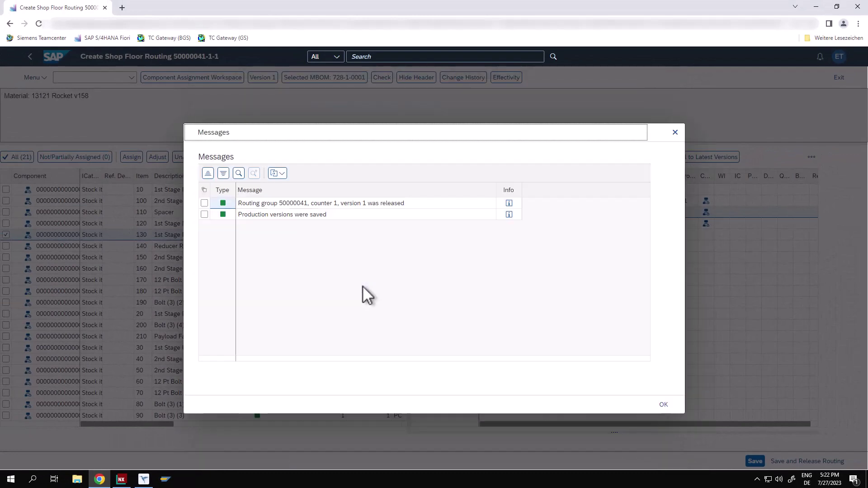
pyautogui.click(665, 403)
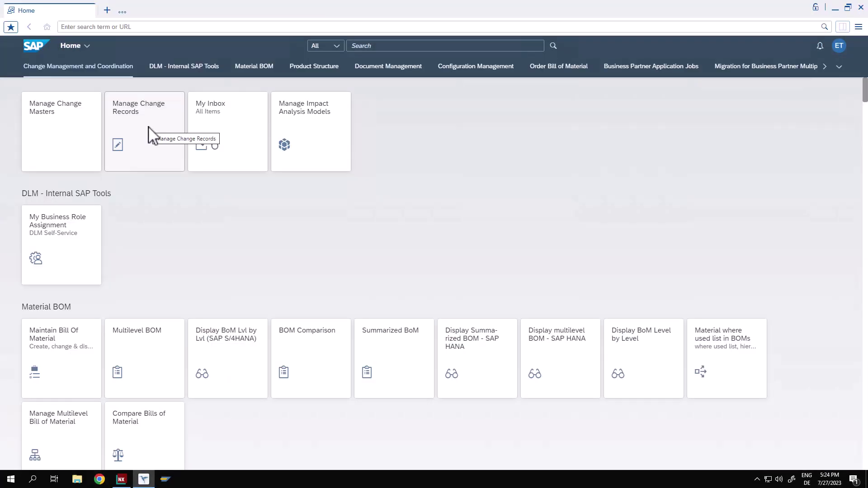
# Start a Problem Report change record described "Prepare for heavy payload" and fill in the change responsible person.
pyautogui.click(149, 127)
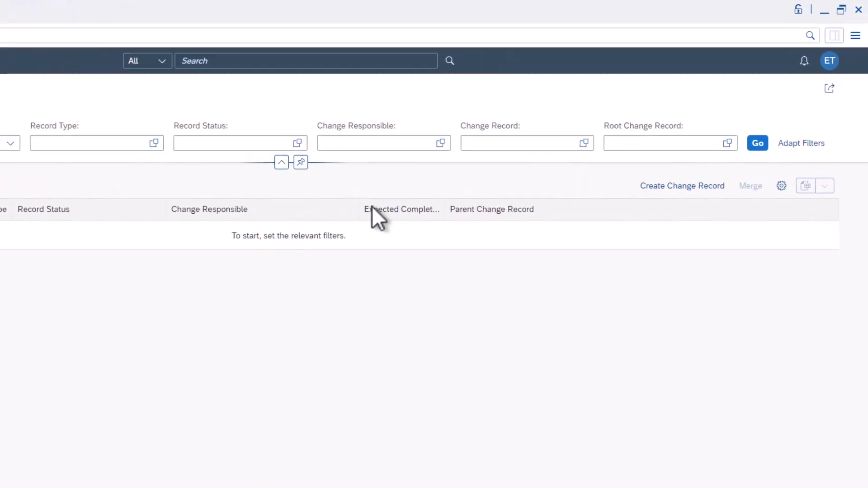
pyautogui.click(668, 202)
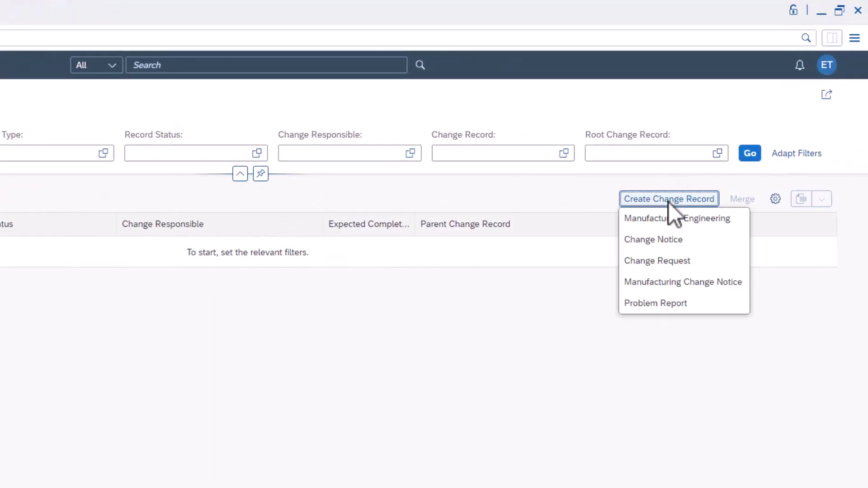
pyautogui.click(661, 307)
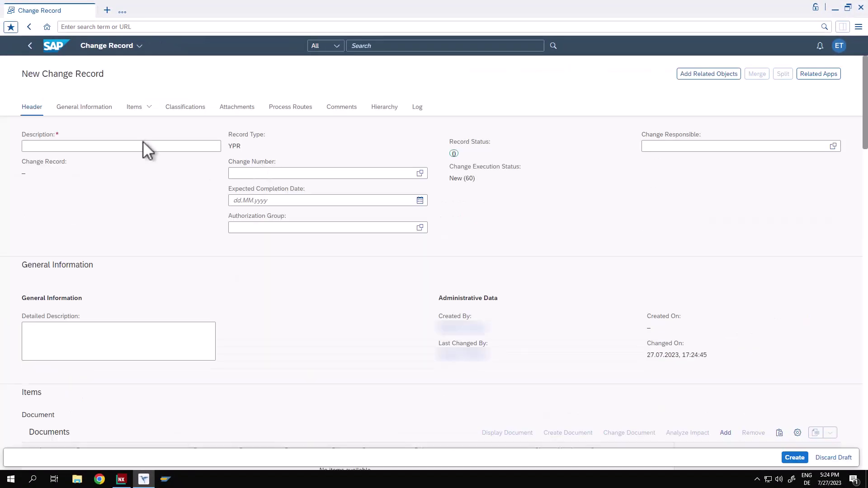
pyautogui.click(123, 146)
pyautogui.write('Prepare for heavy payload')
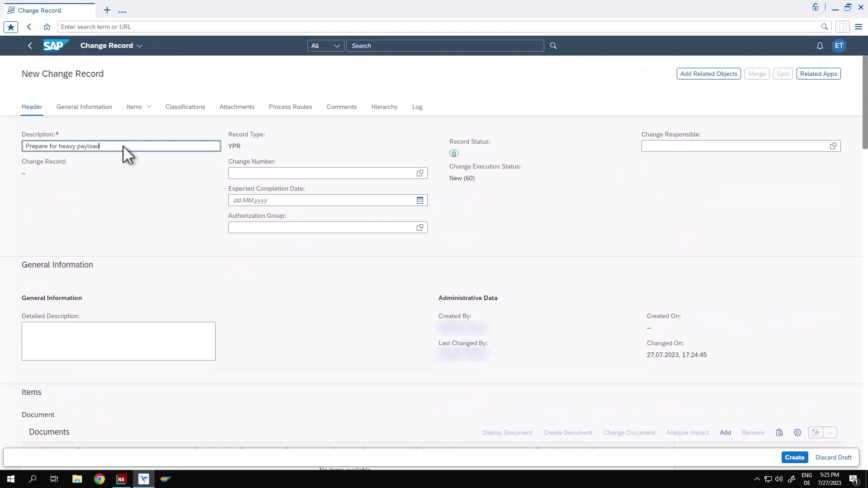
pyautogui.click(693, 146)
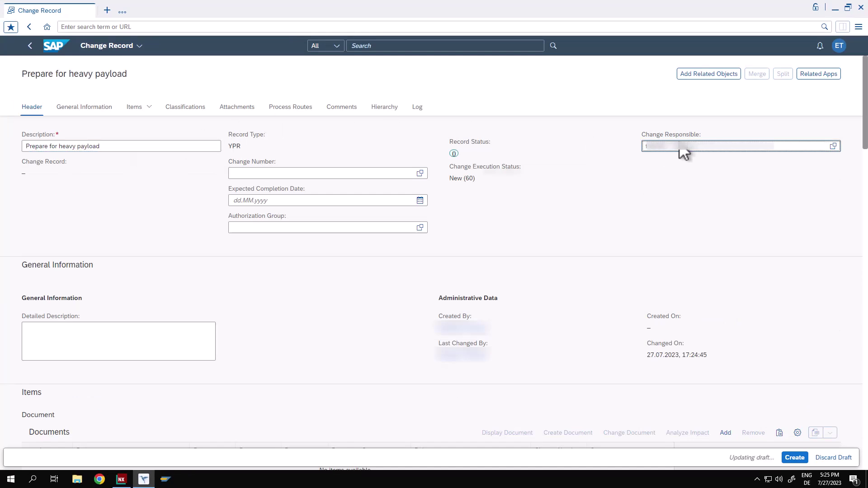
pyautogui.click(604, 176)
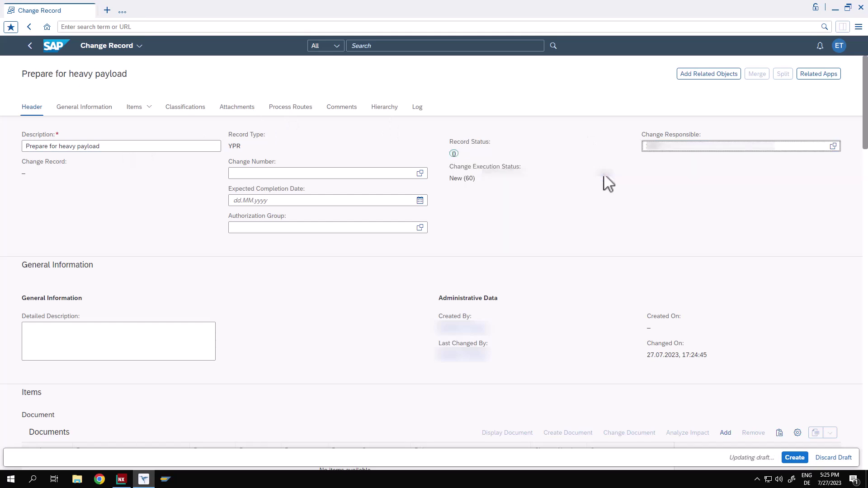
# Add material 13121 (Rocket v158) to the change record's materials with the relevance Problem Item.
pyautogui.scroll(-5, 578, 265)
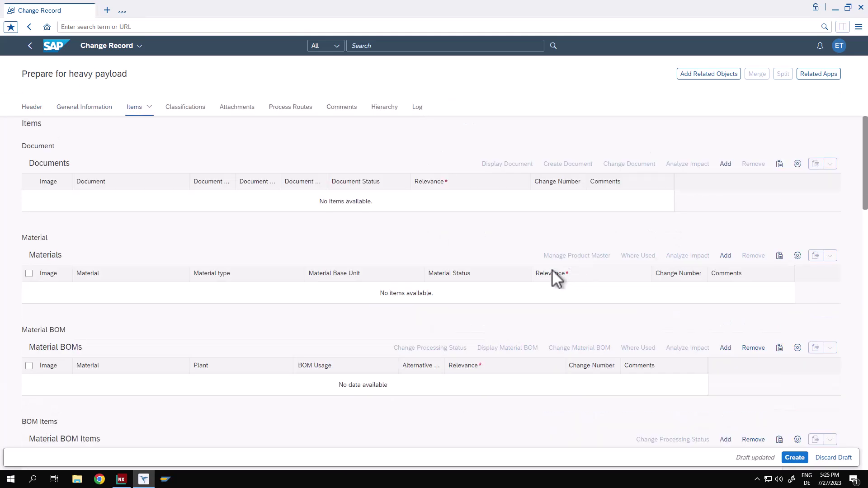
pyautogui.click(725, 257)
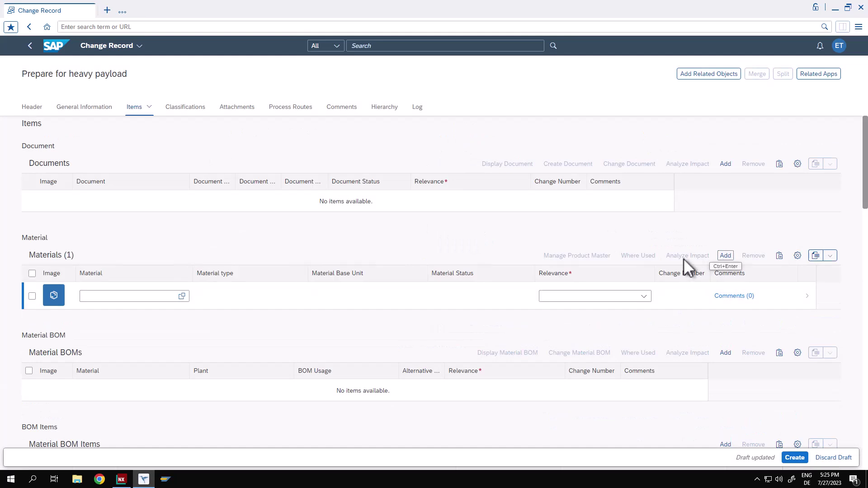
pyautogui.click(108, 298)
pyautogui.write('13121')
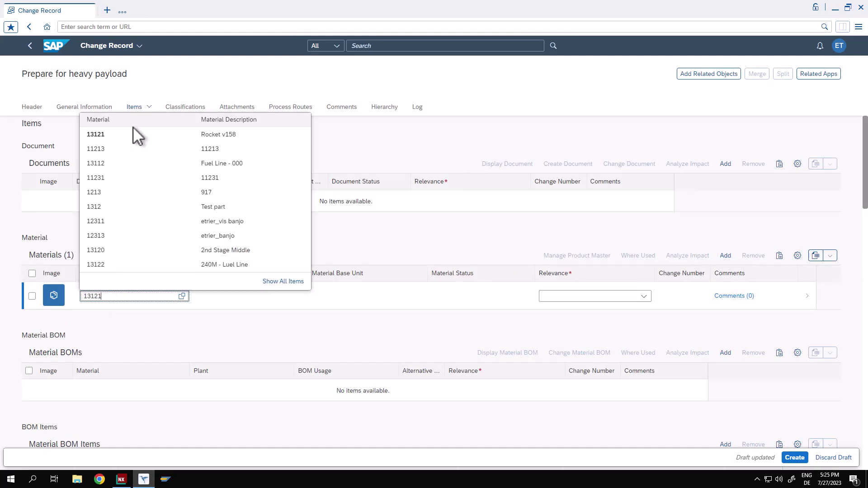
pyautogui.click(131, 135)
pyautogui.click(644, 296)
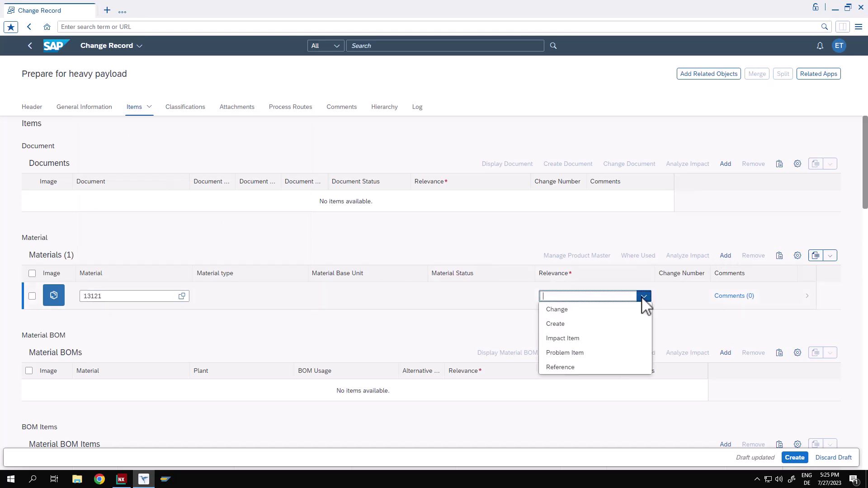
pyautogui.click(576, 353)
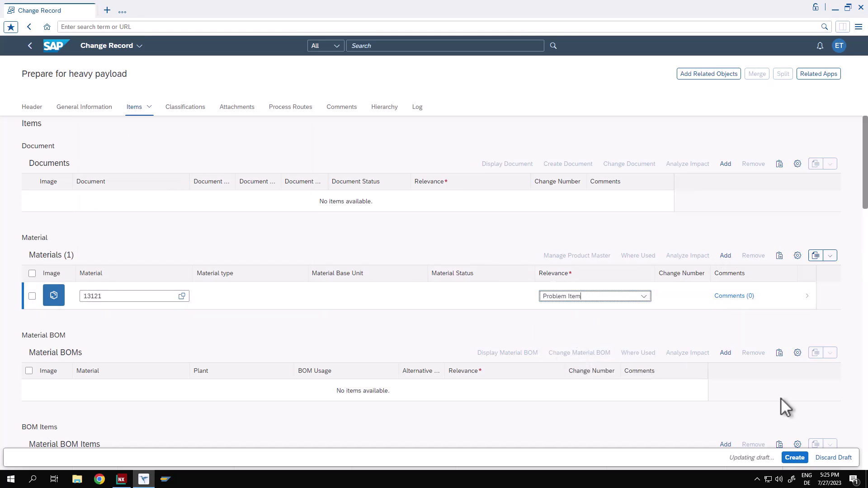
# Create the problem report change record and approve the change object.
pyautogui.click(798, 460)
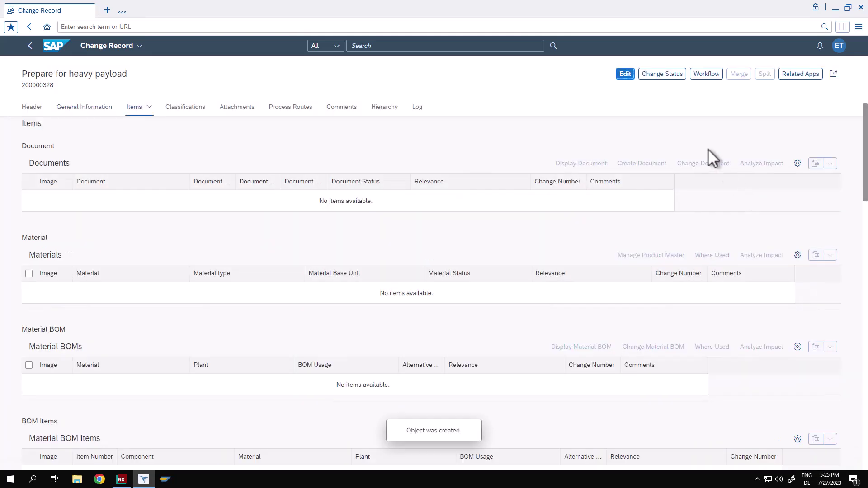
pyautogui.click(660, 76)
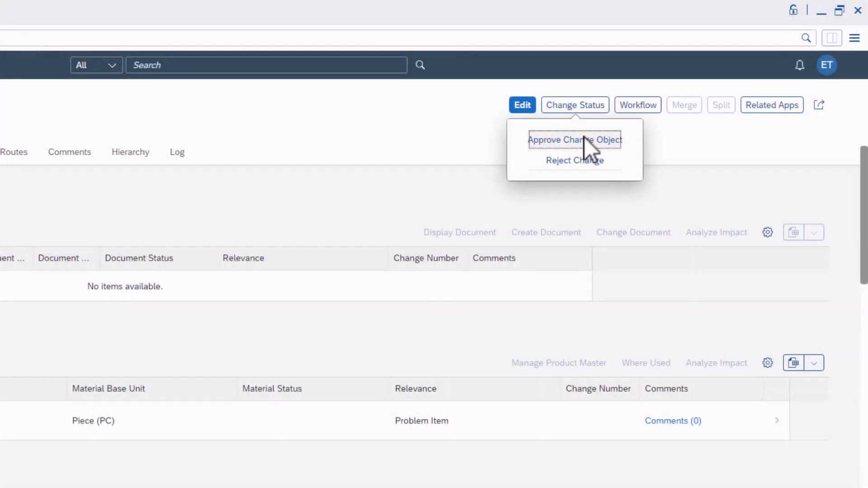
pyautogui.click(584, 140)
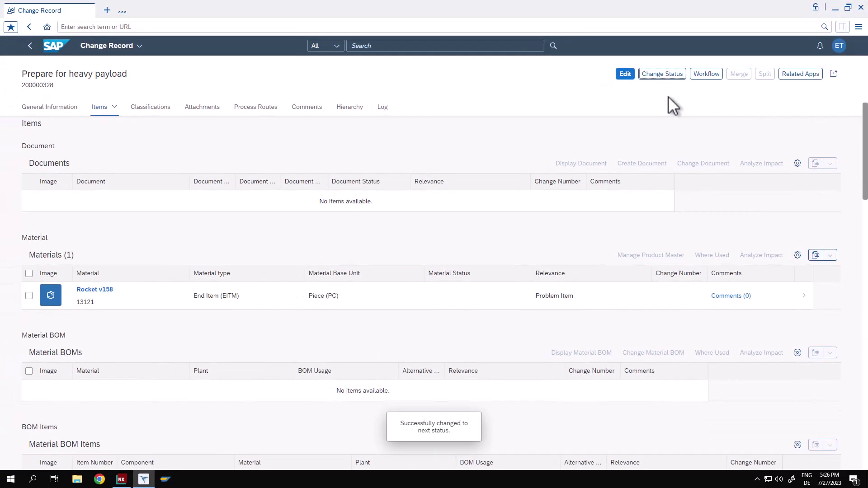
# Switch to Teamcenter Active Workspace in NX and complete the team's Requestor_Take_Over task for "Prepare for heavy payload".
pyautogui.click(122, 479)
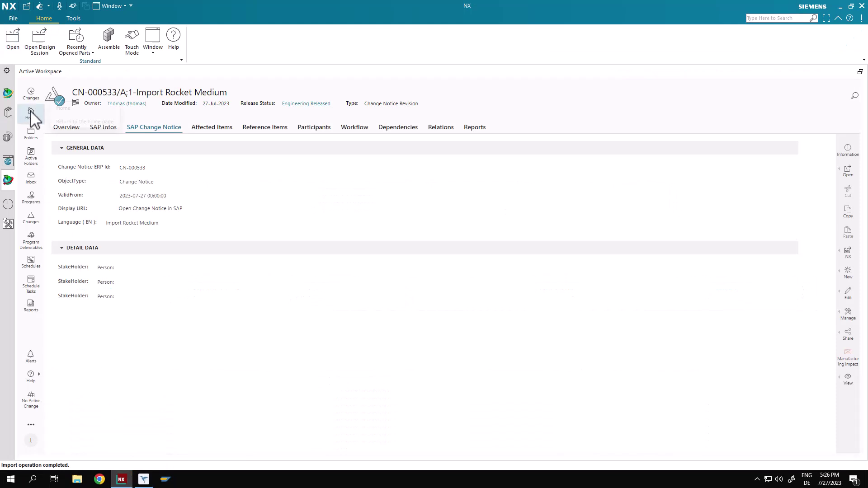
pyautogui.click(31, 113)
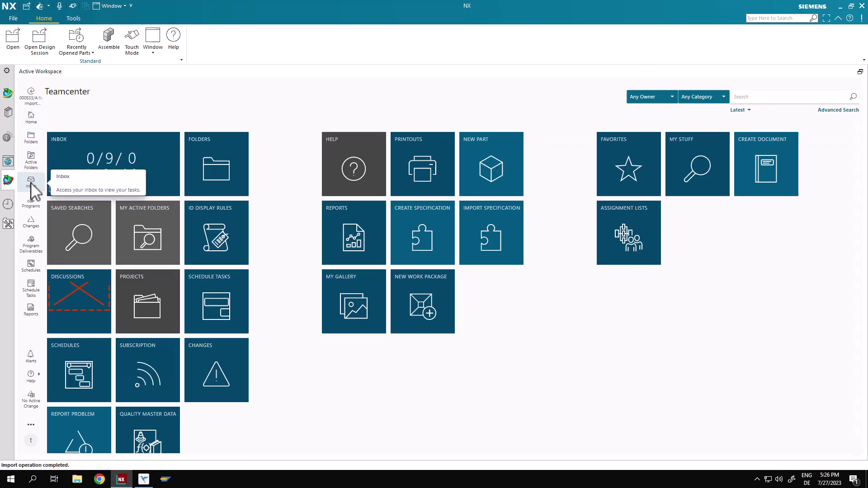
pyautogui.click(31, 183)
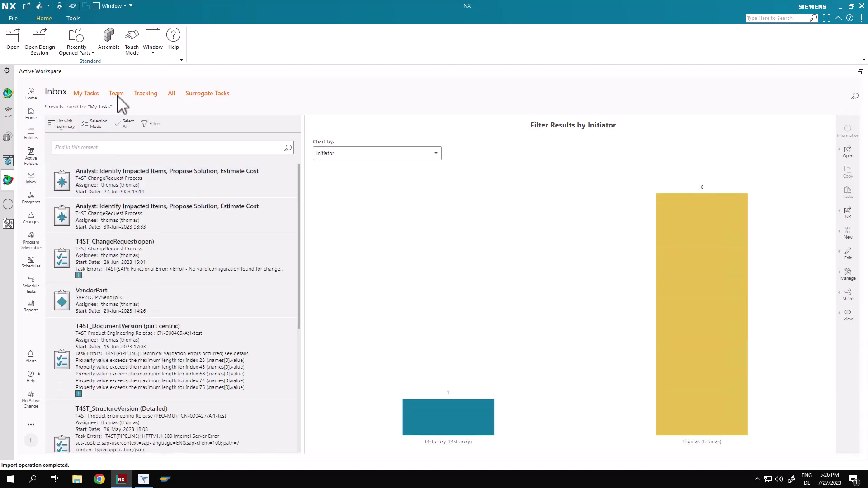
pyautogui.click(117, 94)
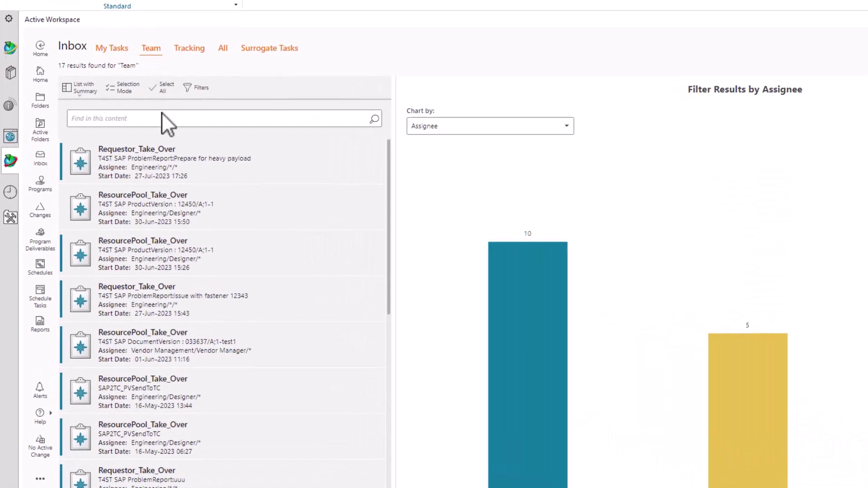
pyautogui.click(185, 165)
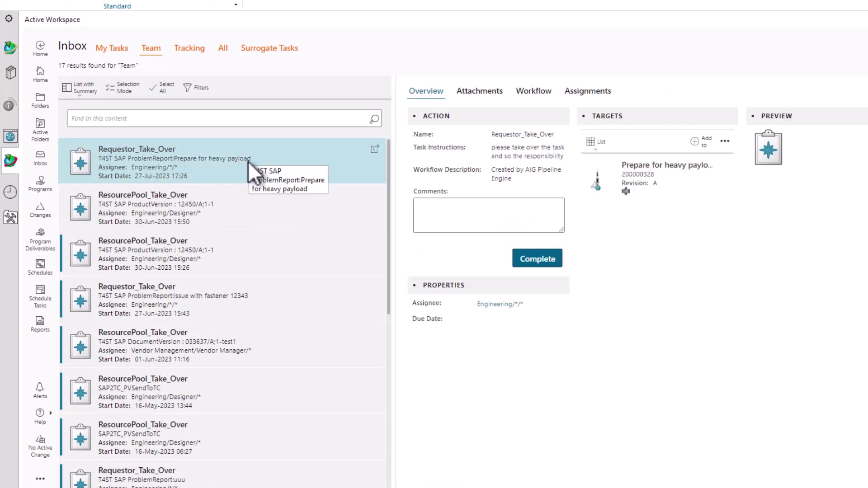
pyautogui.click(538, 258)
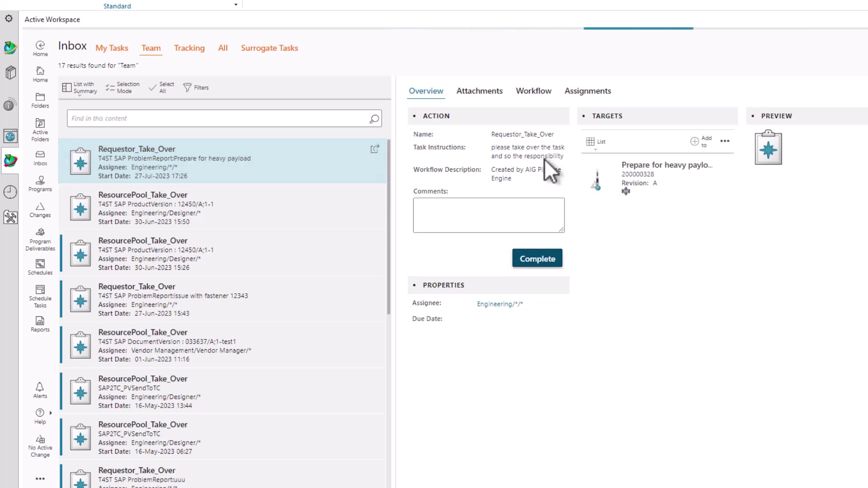
# Open the "Prepare for heavy payload" problem report from the assigned Reproduce the Problem task and examine its affected items.
pyautogui.click(116, 53)
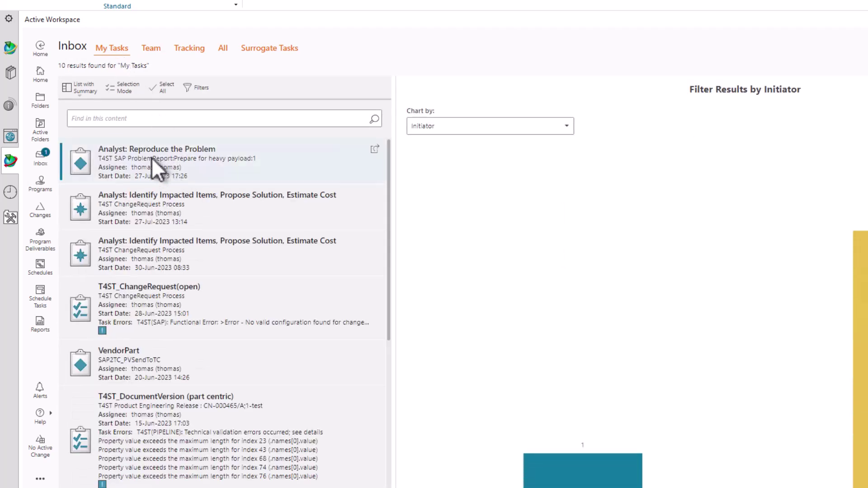
pyautogui.click(161, 159)
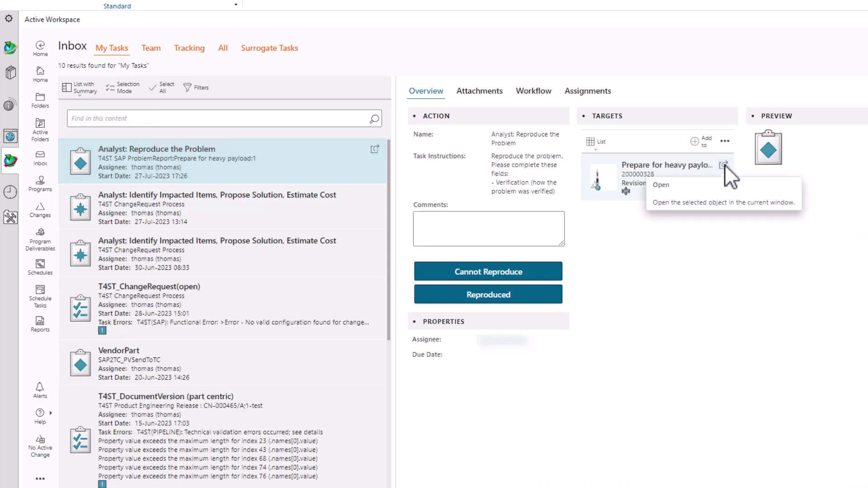
pyautogui.click(725, 166)
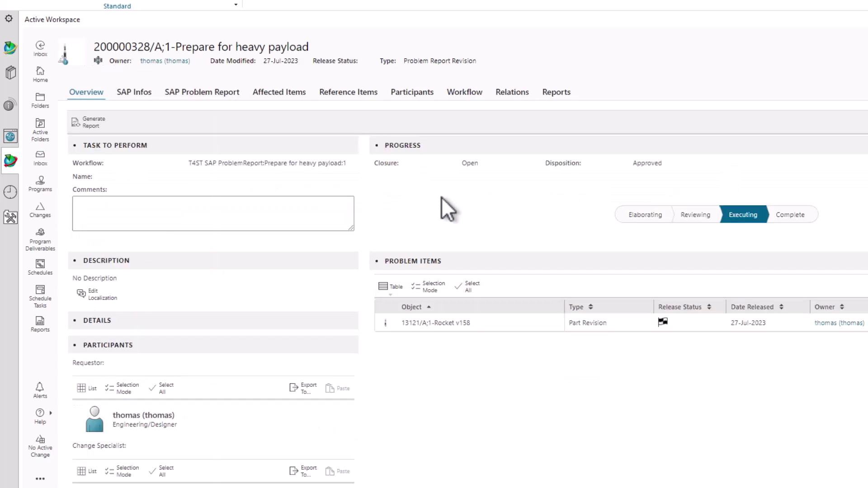
pyautogui.click(271, 92)
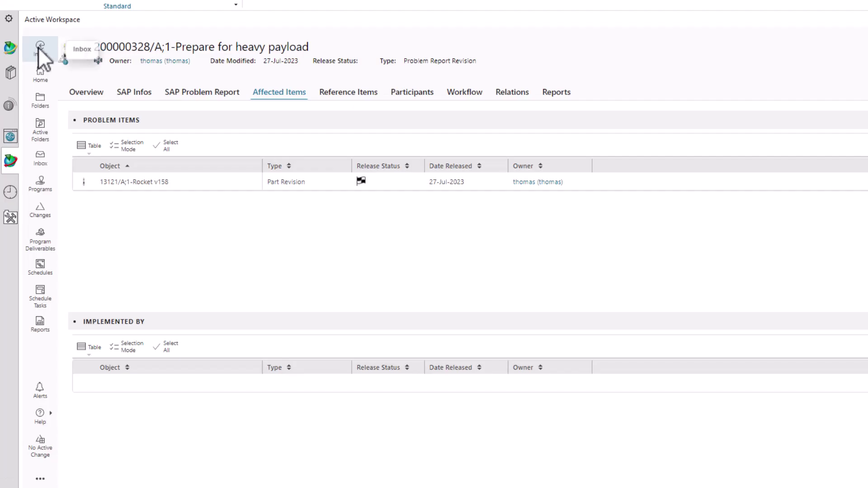
# Return to the assigned tasks and mark Analyst: Reproduce the Problem as Reproduced.
pyautogui.click(40, 48)
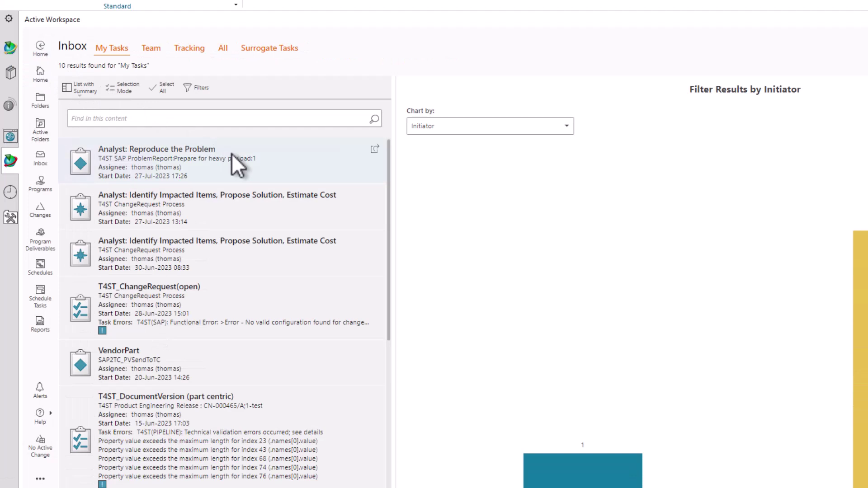
pyautogui.click(232, 154)
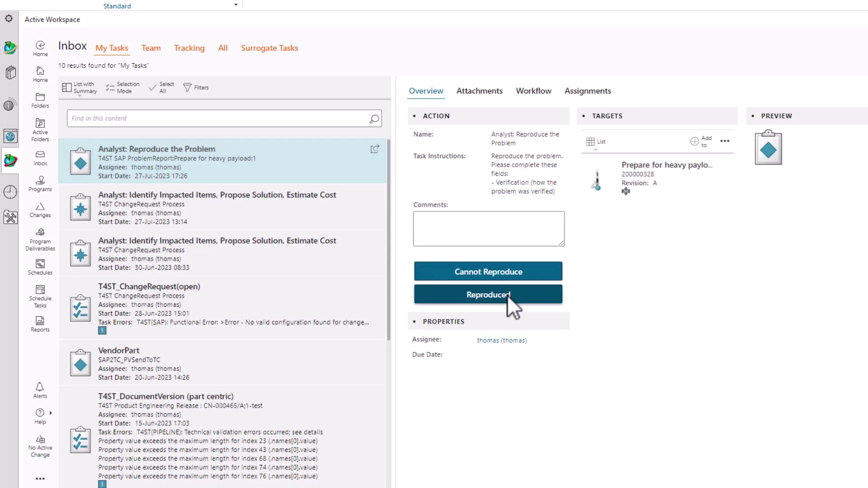
pyautogui.click(507, 295)
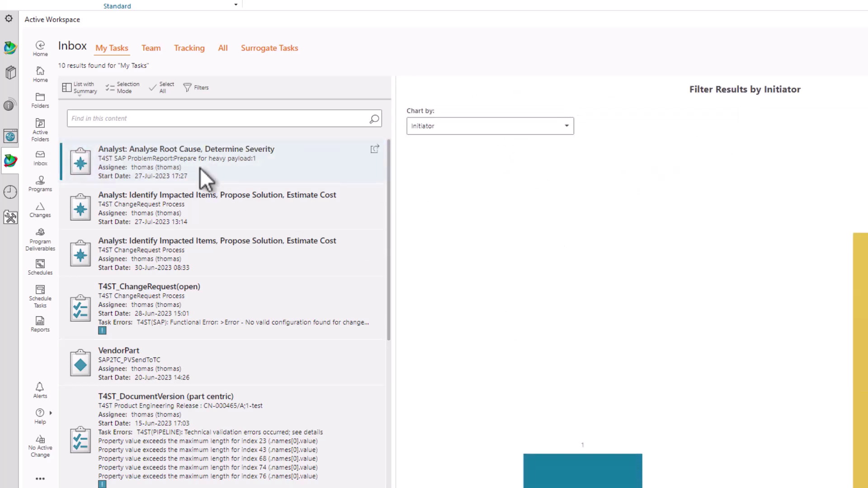
# Complete the Analyse Root Cause, Determine Severity task and process the Specialist: Determine Resolution task.
pyautogui.click(199, 168)
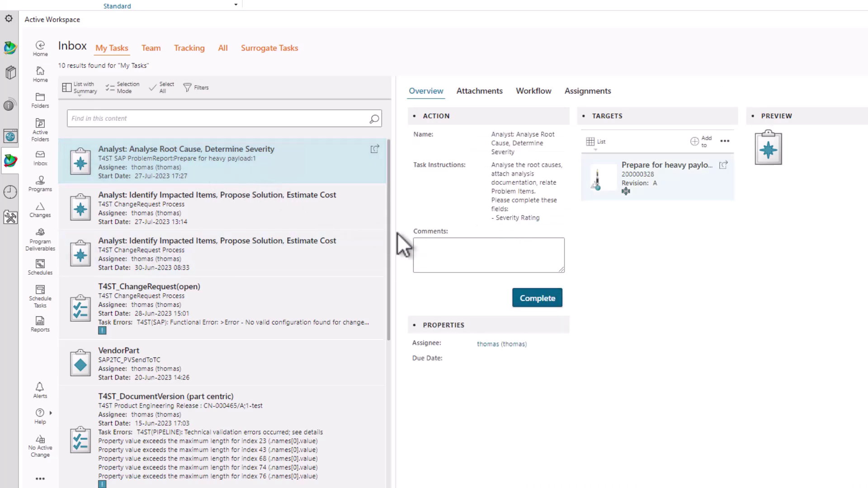
pyautogui.click(549, 294)
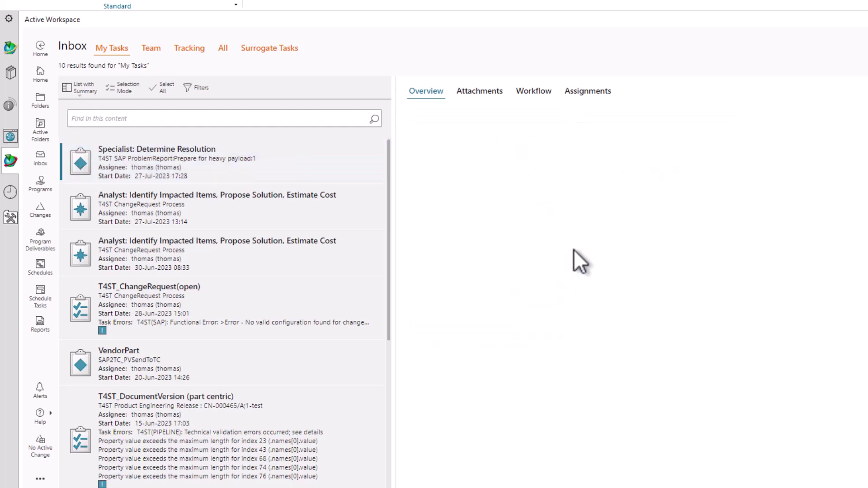
pyautogui.click(202, 161)
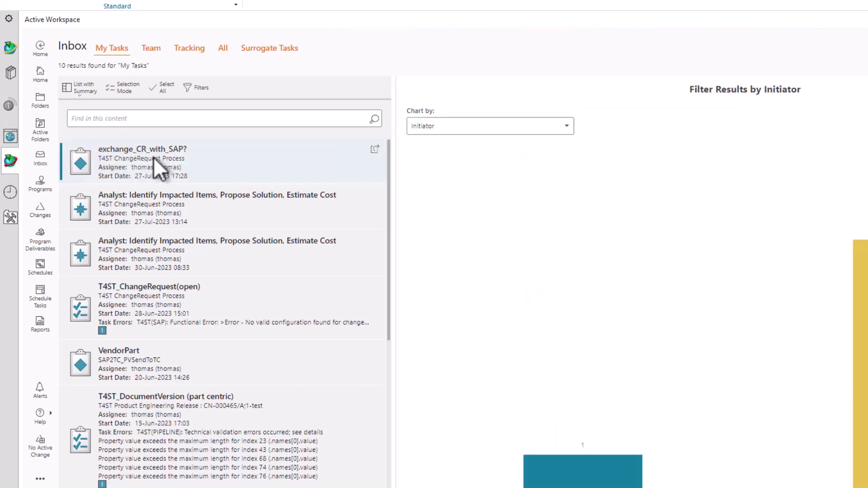
# Open the "Prepare for heavy payload" change request from the exchange_CR_with_SAP? task's targets.
pyautogui.click(153, 157)
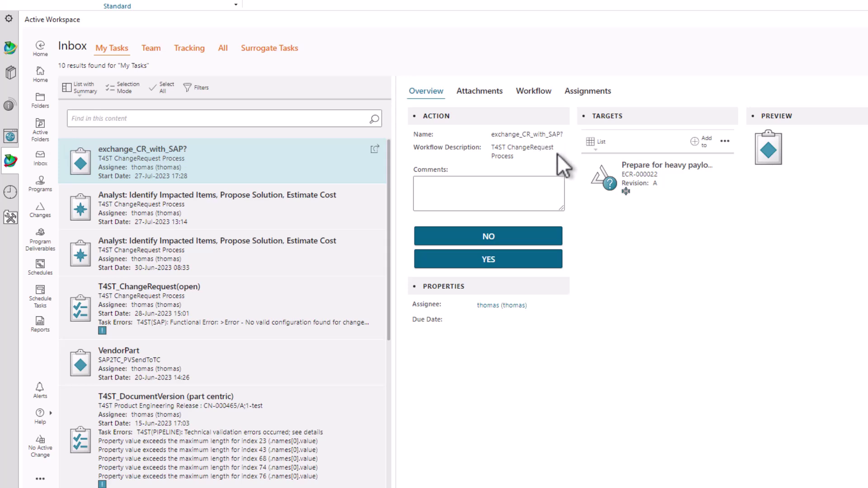
pyautogui.click(655, 180)
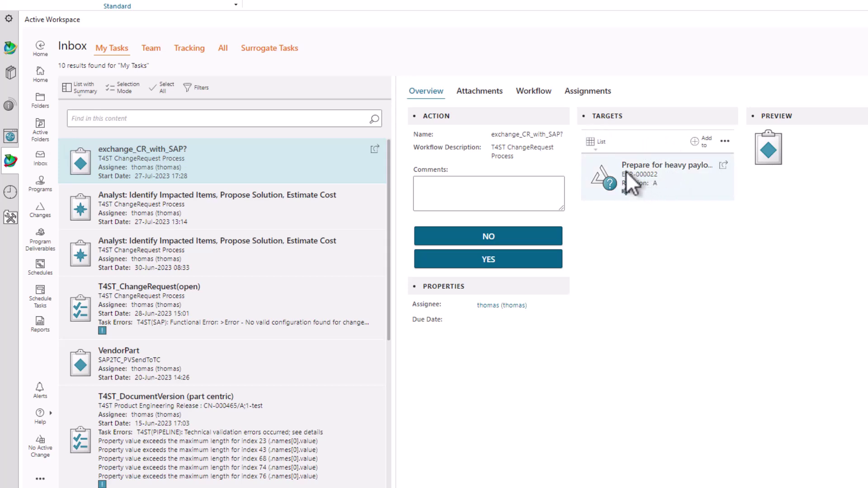
pyautogui.click(723, 164)
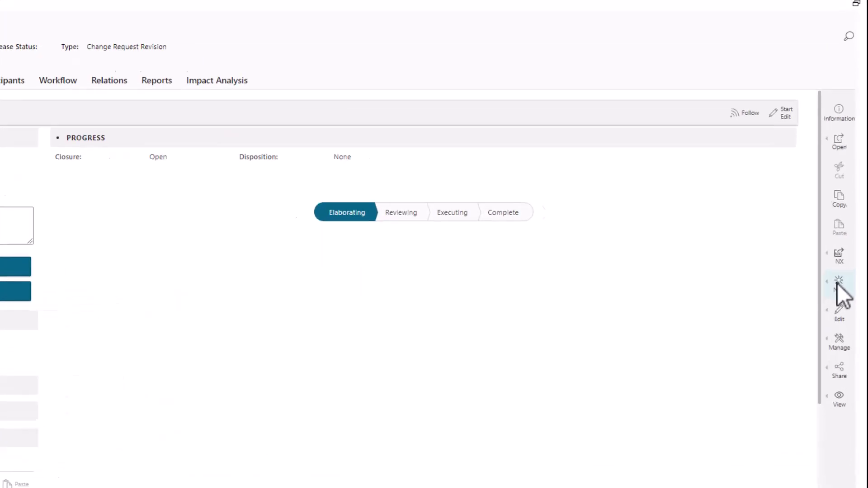
# Derive a change notice from the "Prepare for heavy payload" change request with Open New Change enabled.
pyautogui.click(838, 285)
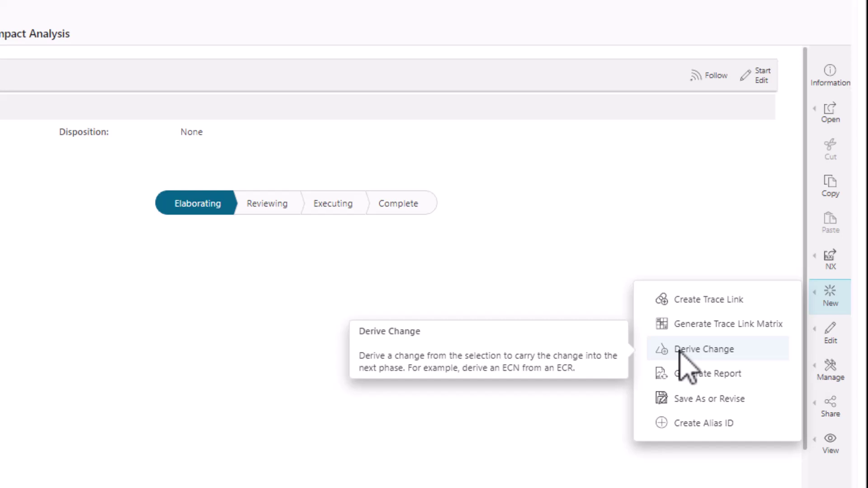
pyautogui.click(680, 351)
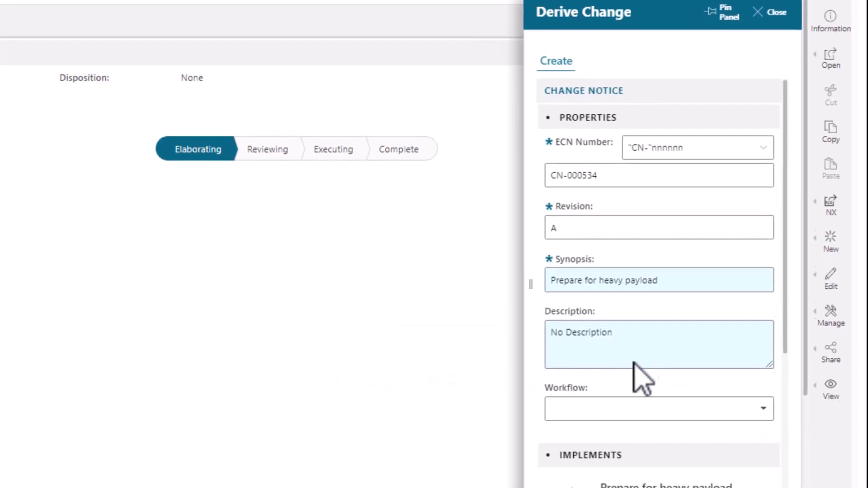
pyautogui.scroll(-4, 571, 337)
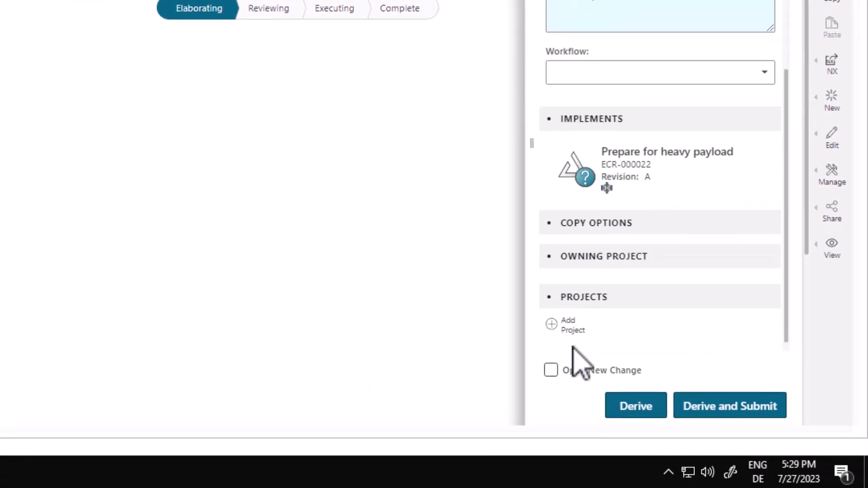
pyautogui.click(551, 371)
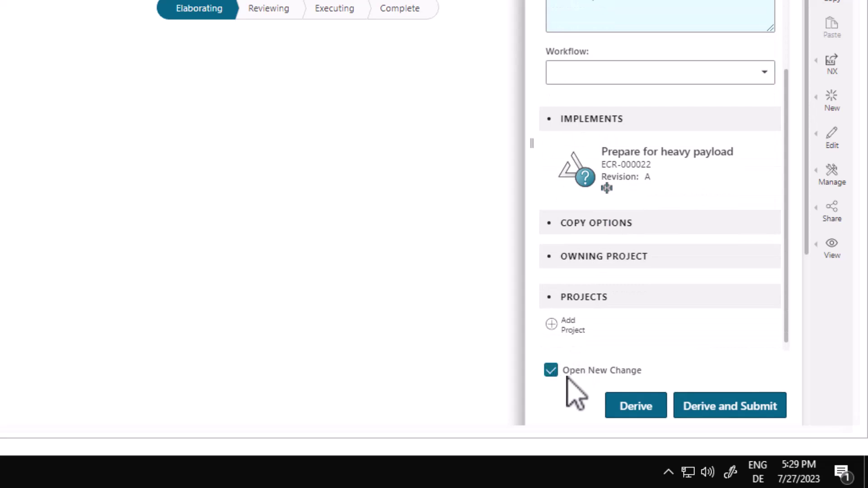
pyautogui.click(634, 409)
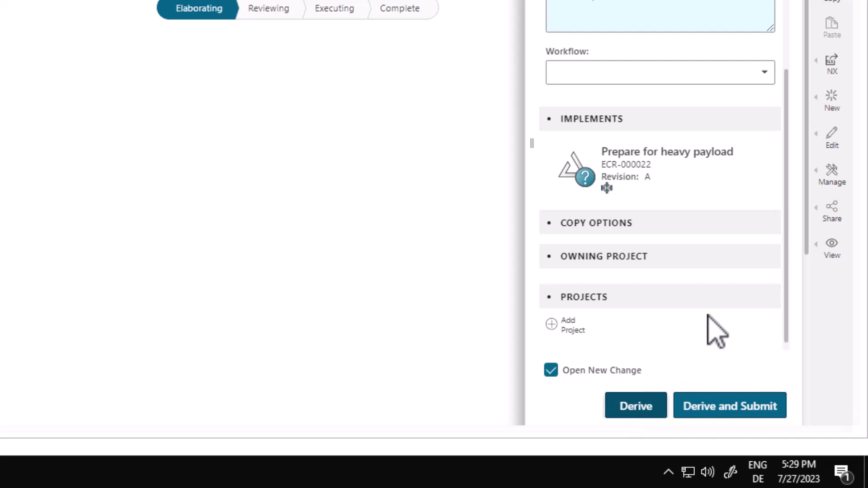
# Submit the new change notice to the T4ST Product Engineering Release (PEO-MU) workflow, chosen from all templates.
pyautogui.click(824, 176)
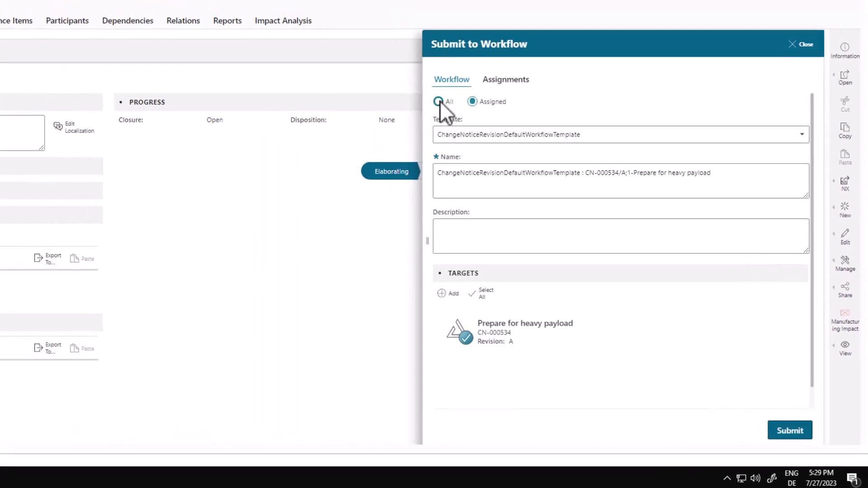
pyautogui.click(440, 101)
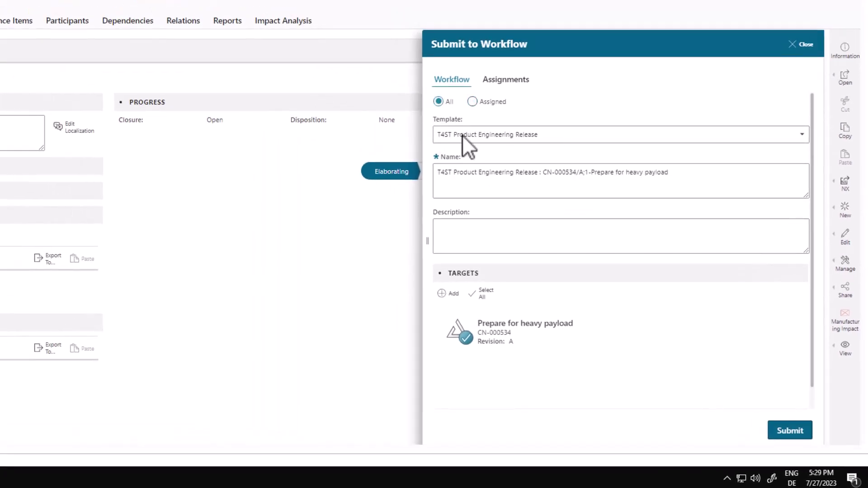
pyautogui.click(462, 135)
pyautogui.write('t4')
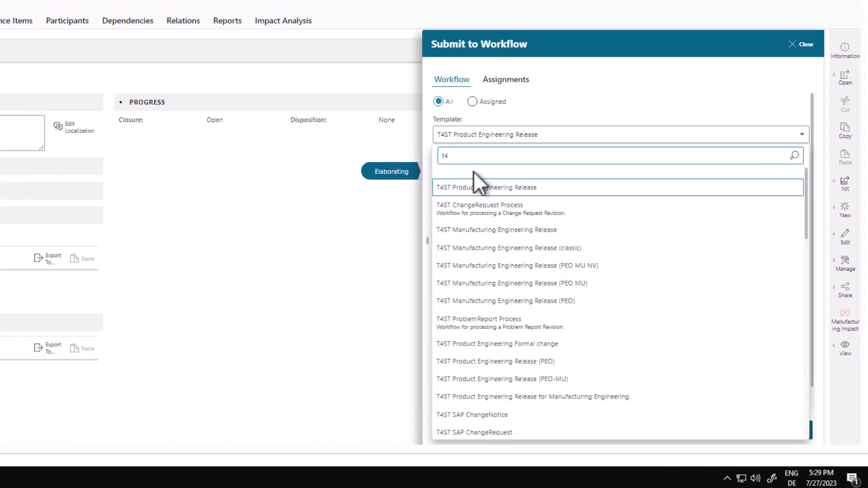
pyautogui.click(554, 378)
pyautogui.click(787, 432)
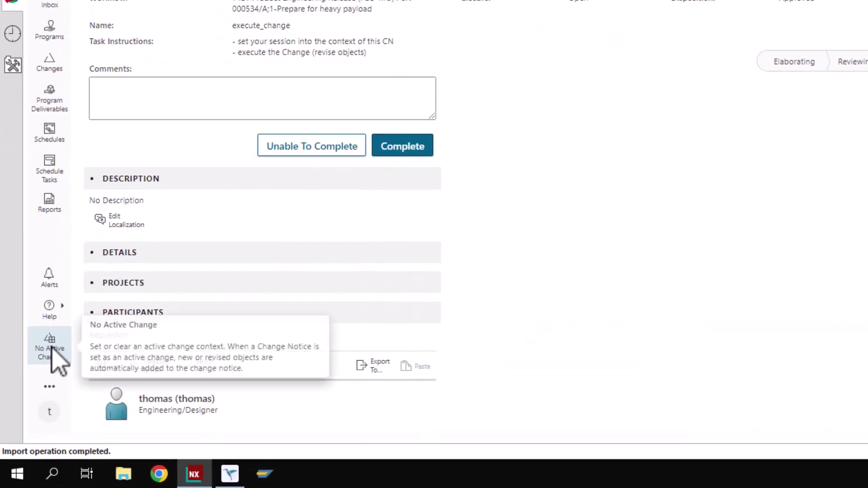
# Set CN-000534 "Prepare for heavy payload" as the active change and display its affected items.
pyautogui.click(51, 347)
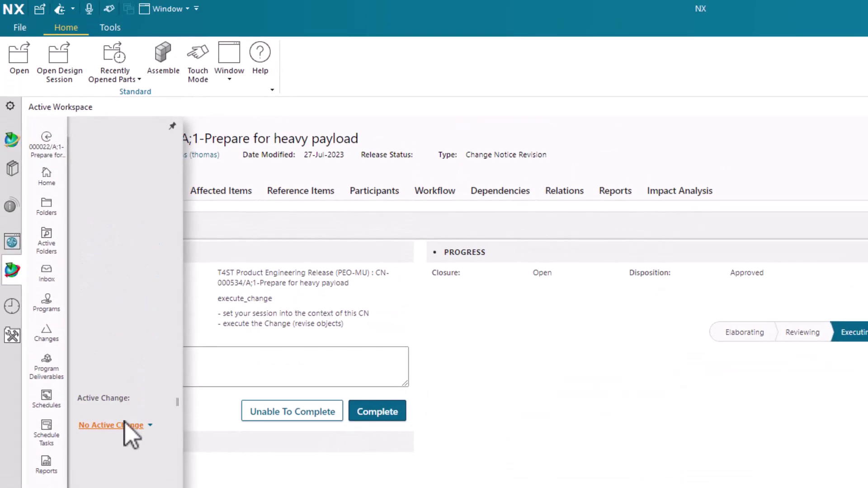
pyautogui.click(121, 426)
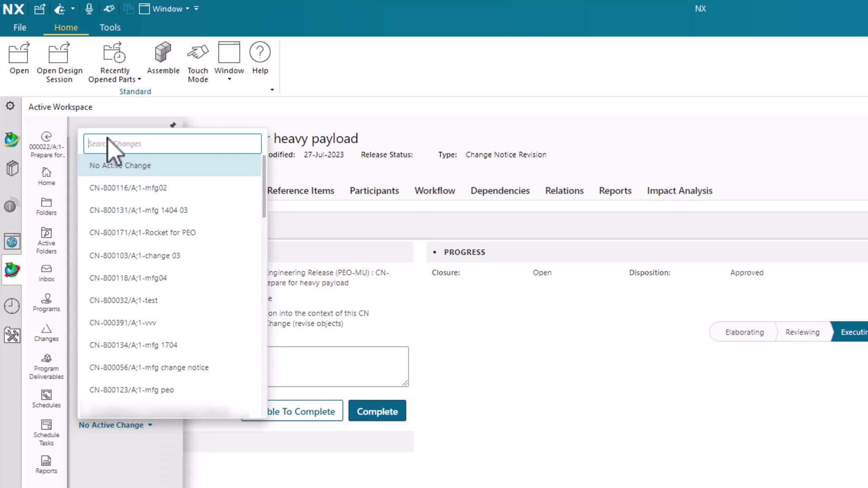
pyautogui.write('534')
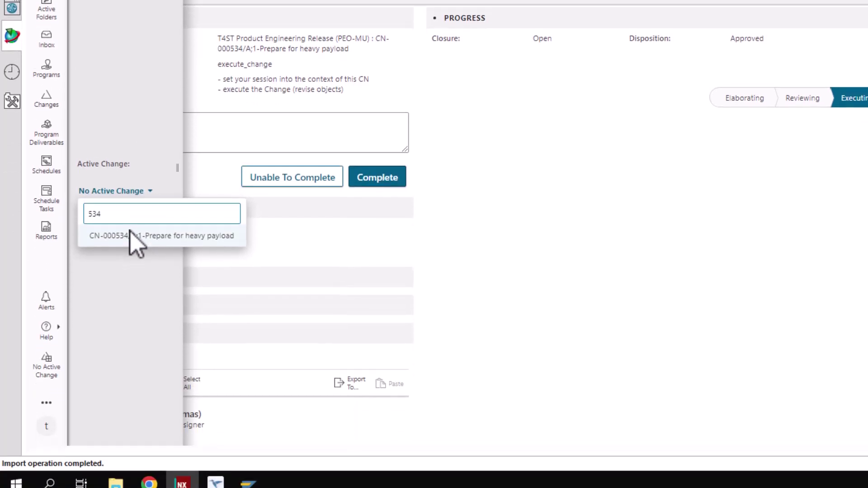
pyautogui.click(134, 235)
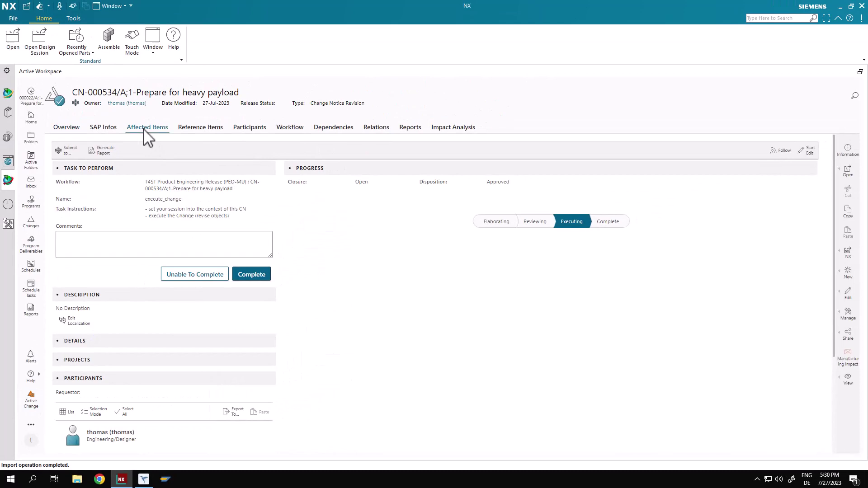
pyautogui.click(145, 128)
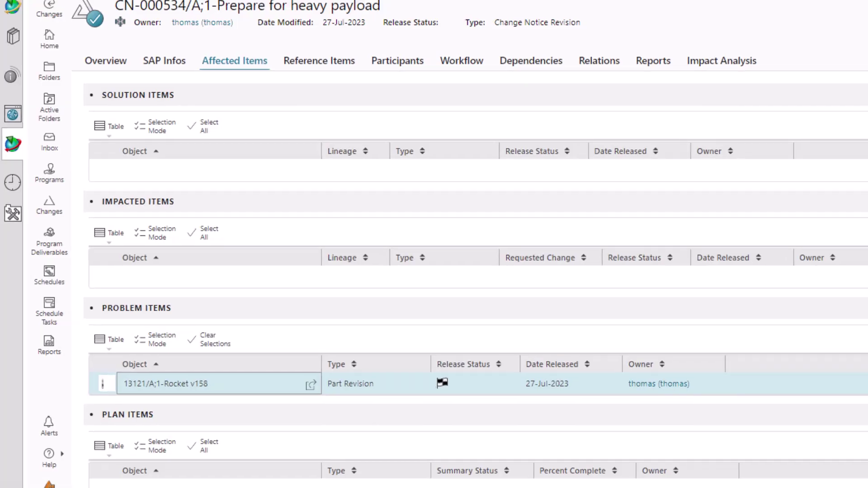
# Find part 13121 for opening in NX and set its assembly load option to Fully Load.
pyautogui.click(16, 47)
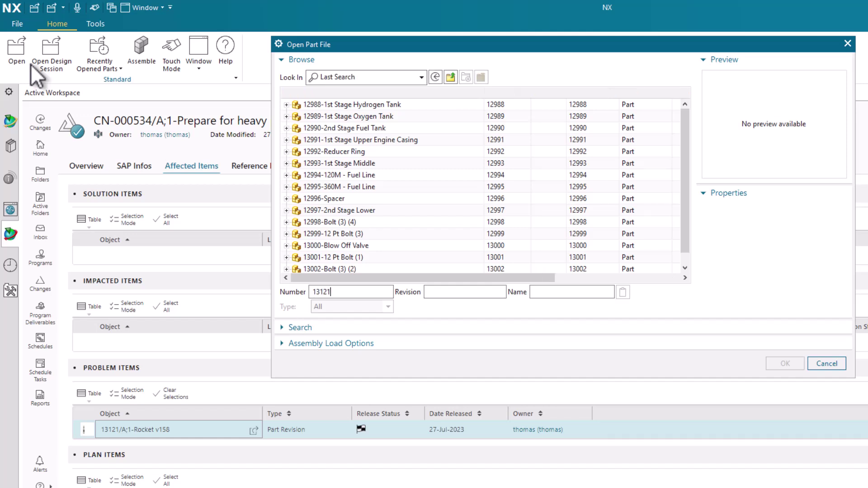
pyautogui.press('Return')
pyautogui.click(282, 343)
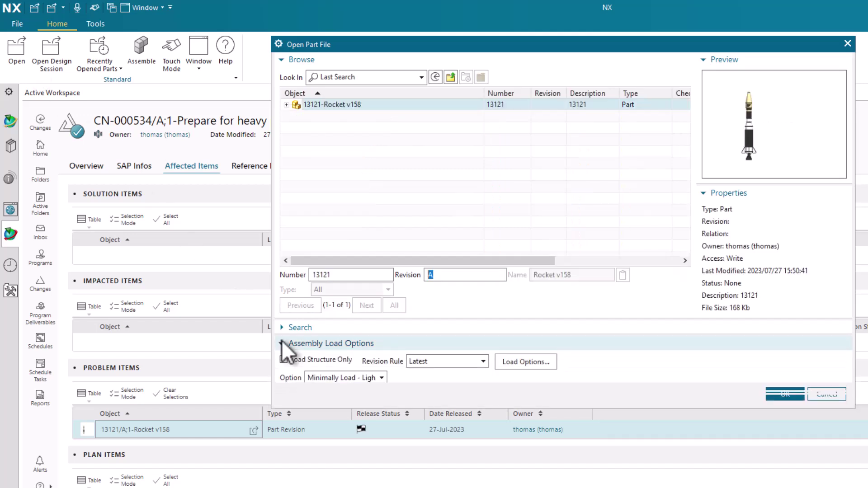
pyautogui.click(522, 362)
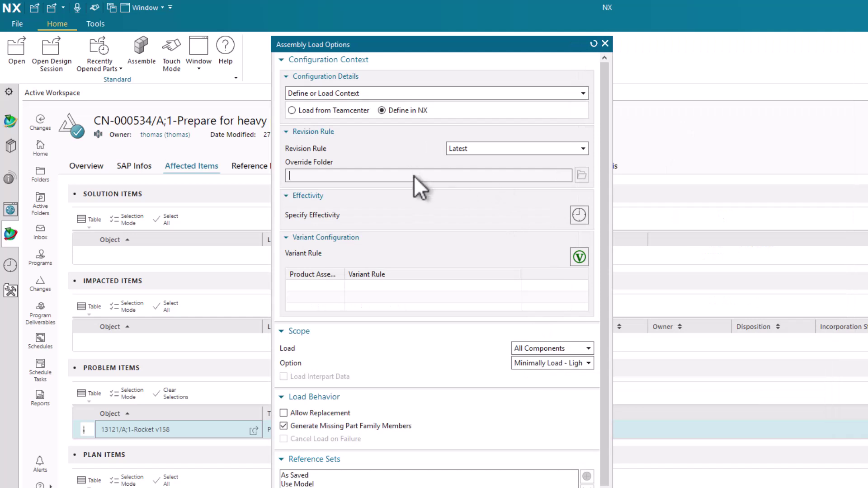
pyautogui.click(546, 360)
pyautogui.click(516, 377)
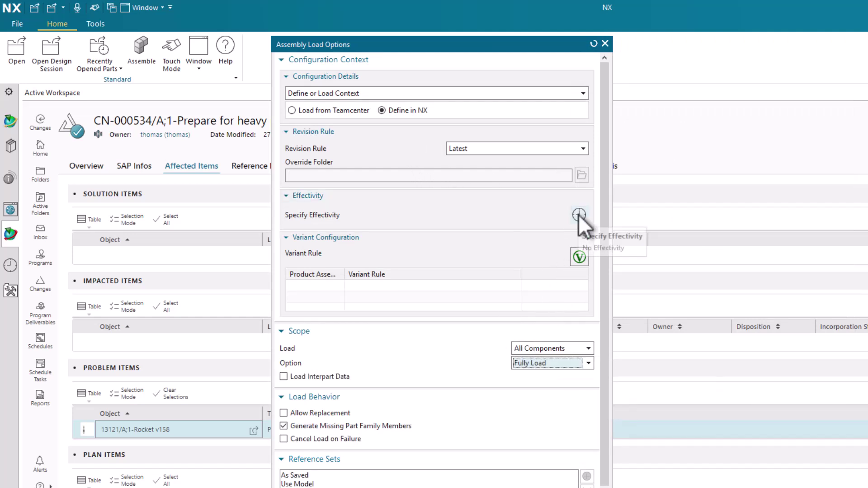
# Specify the assembly load effectivity with unit 1 and end item 13121.
pyautogui.click(580, 215)
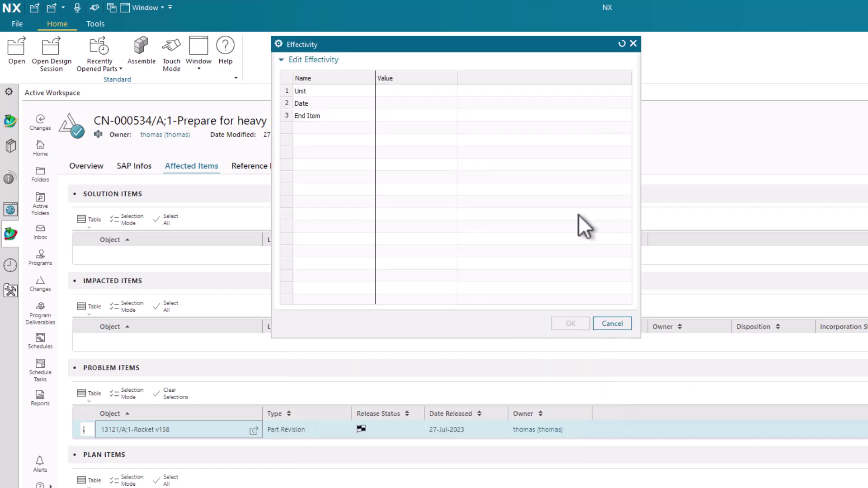
pyautogui.click(390, 91)
pyautogui.write('1')
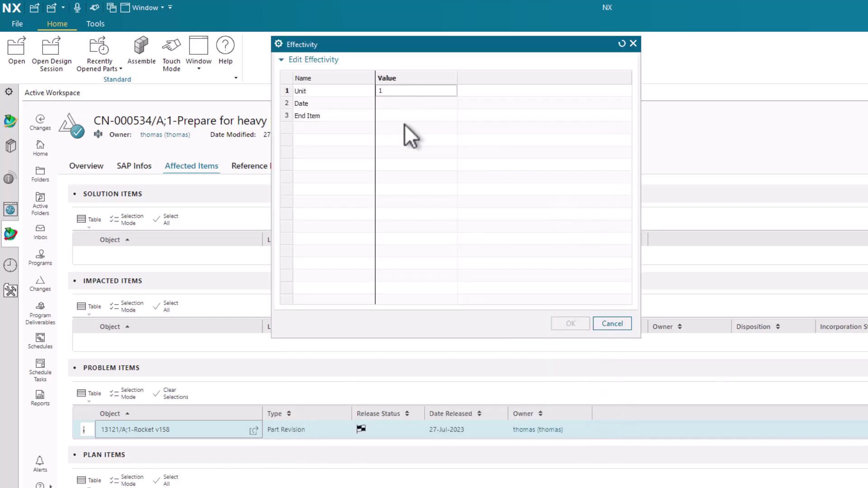
pyautogui.click(409, 115)
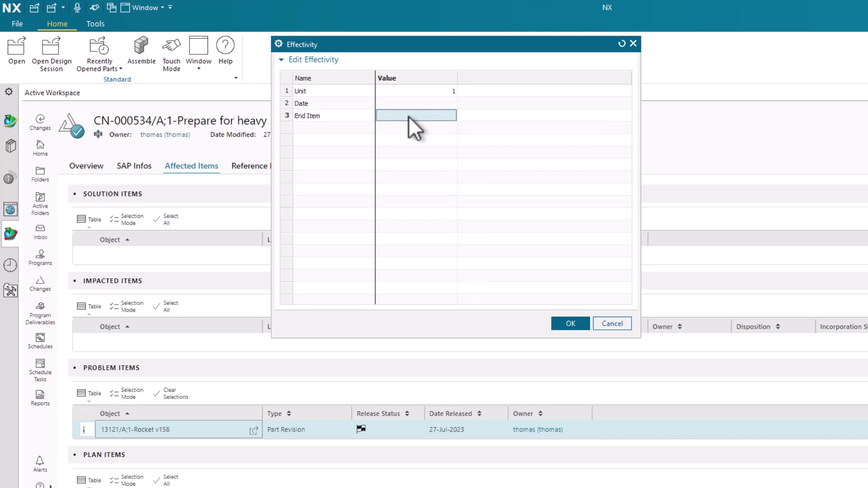
pyautogui.click(409, 116)
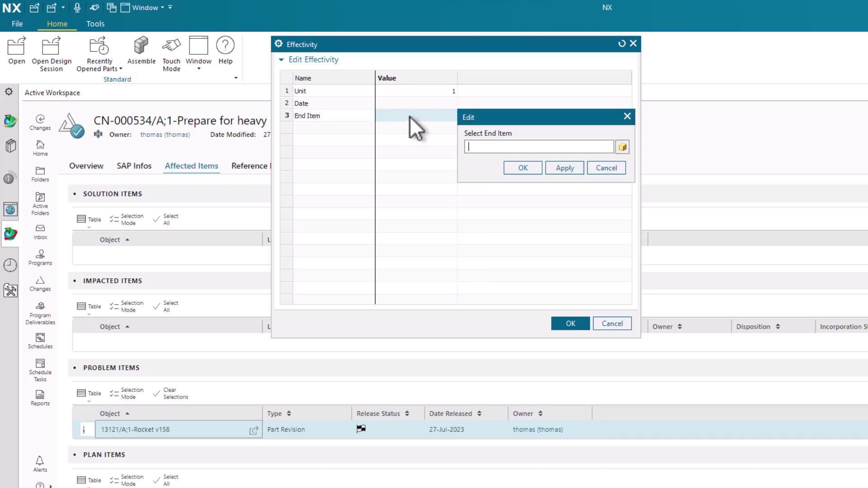
pyautogui.write('13121')
pyautogui.click(523, 168)
pyautogui.click(570, 323)
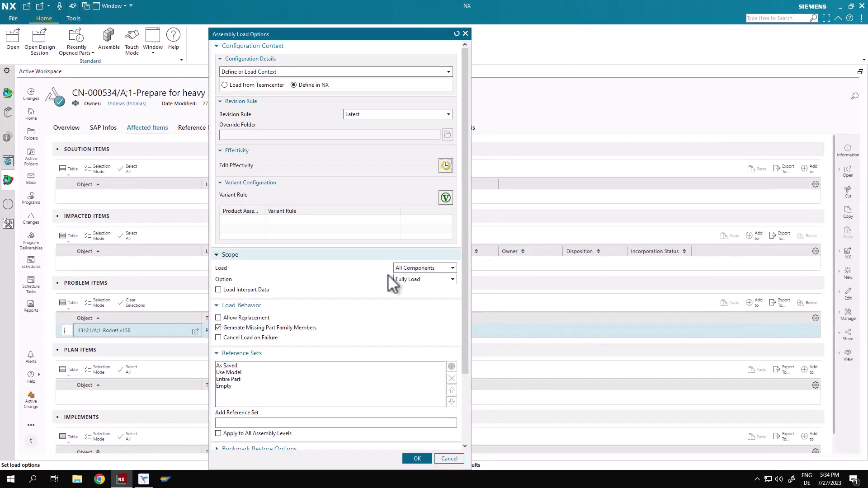
# Accept the load options, open the Rocket v158 assembly and fit the whole rocket in the view.
pyautogui.click(414, 459)
pyautogui.click(605, 310)
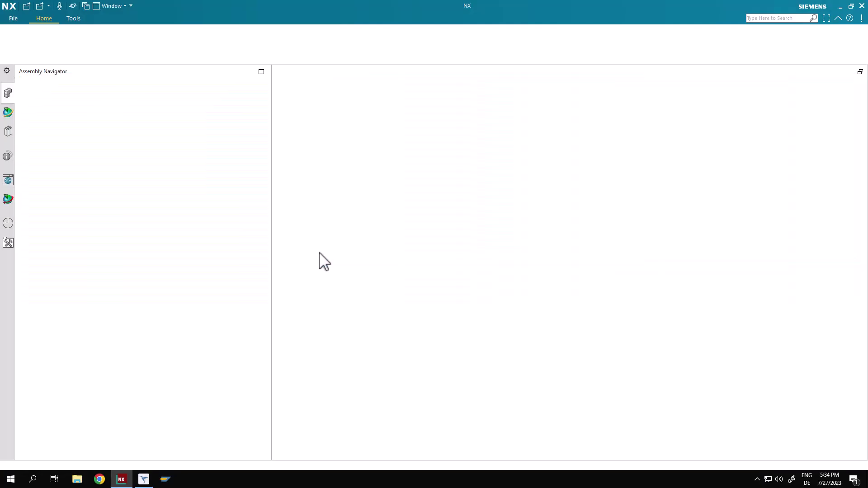
pyautogui.click(215, 17)
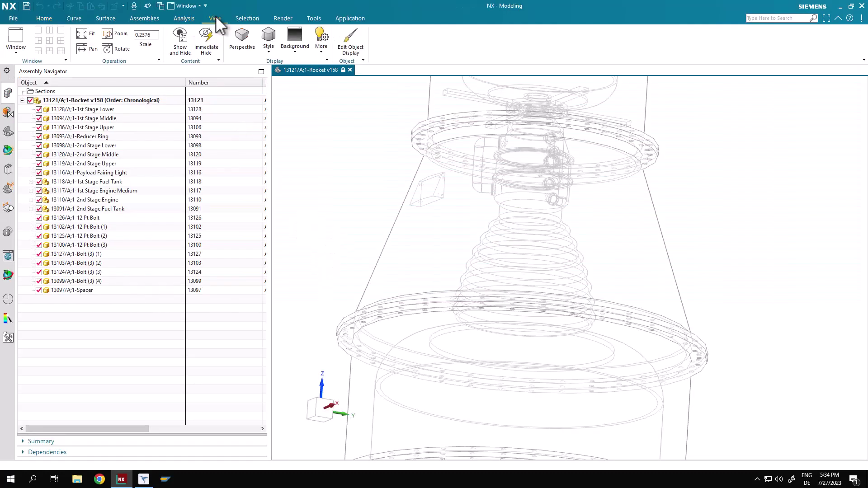
pyautogui.click(89, 35)
# Identify the Payload Fairing Light and 1st Stage Engine Medium in the rocket and hide both components.
pyautogui.click(82, 171)
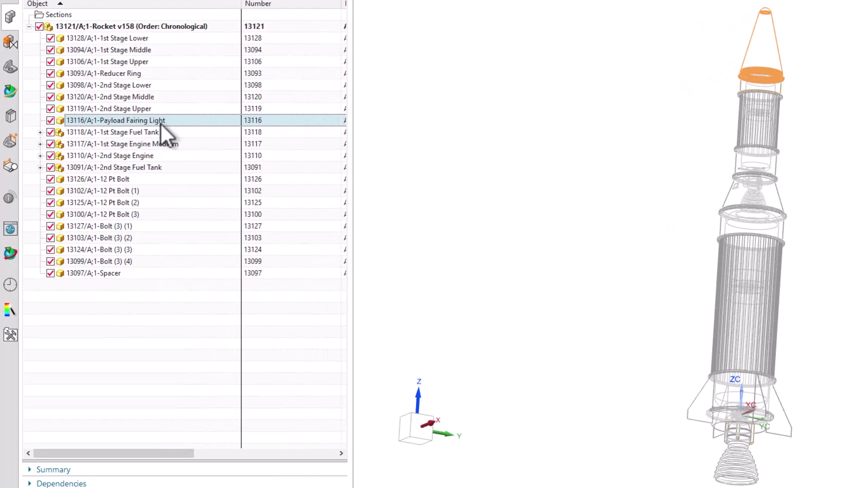
pyautogui.click(142, 143)
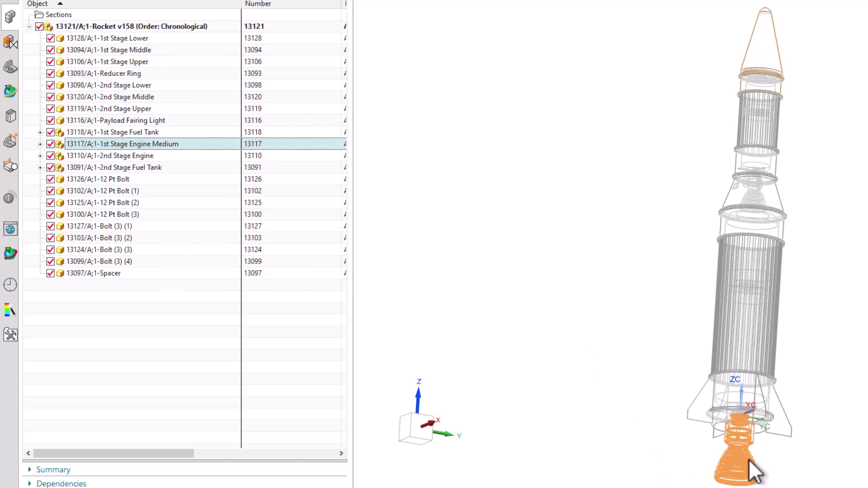
pyautogui.scroll(-1, 600, 383)
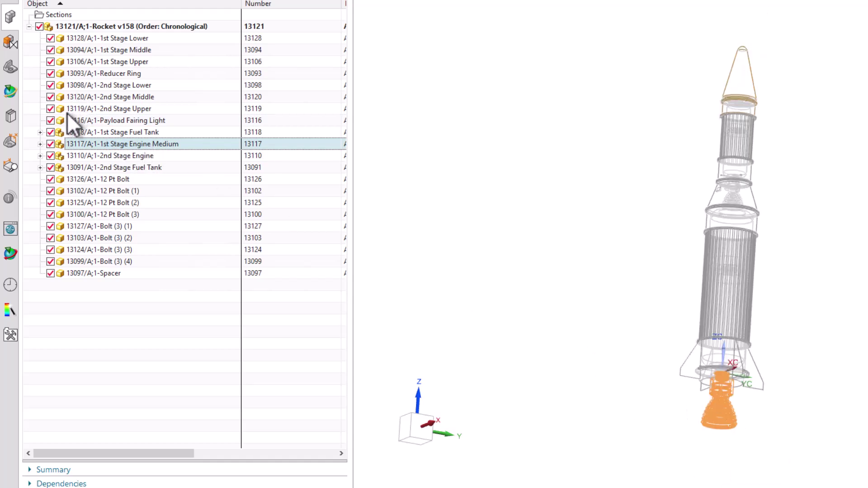
pyautogui.click(50, 144)
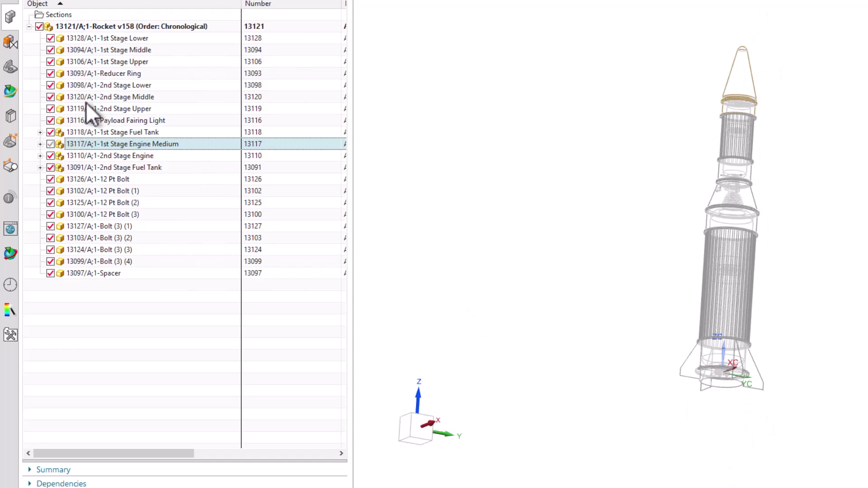
pyautogui.click(50, 121)
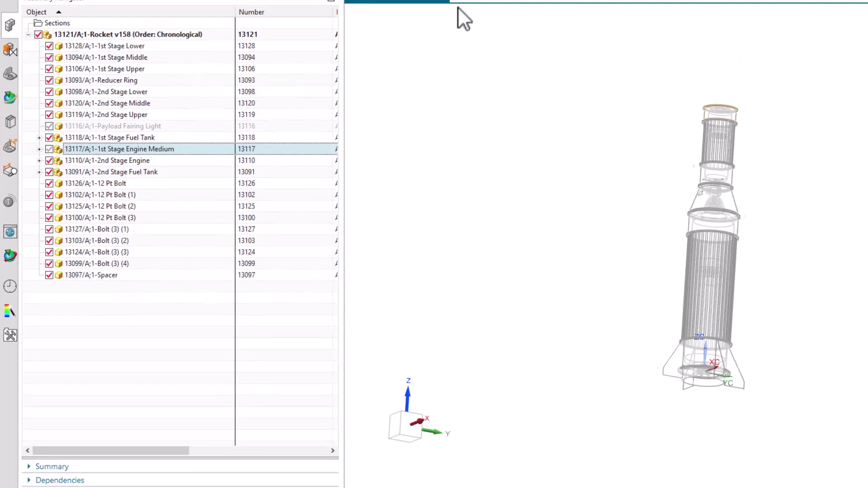
# Start an assembly import into Teamcenter and add 1st Stage Engine Heavy.prt from the Rocket_Heavy folder.
pyautogui.click(14, 18)
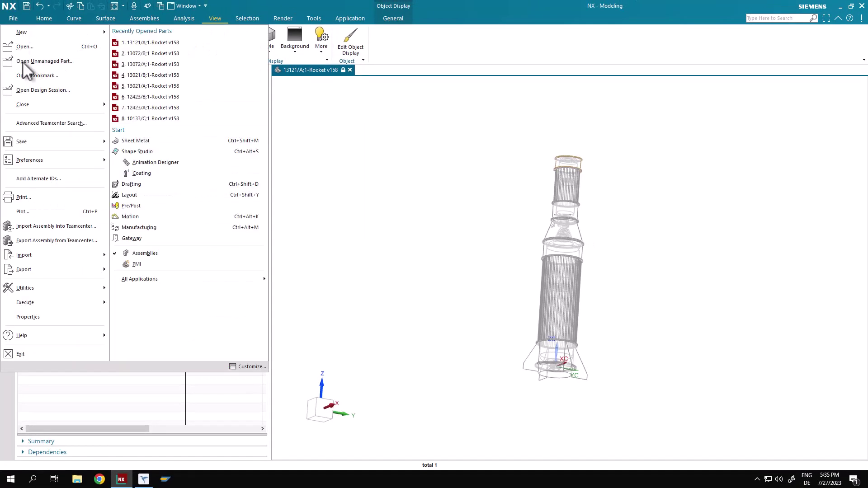
pyautogui.click(42, 225)
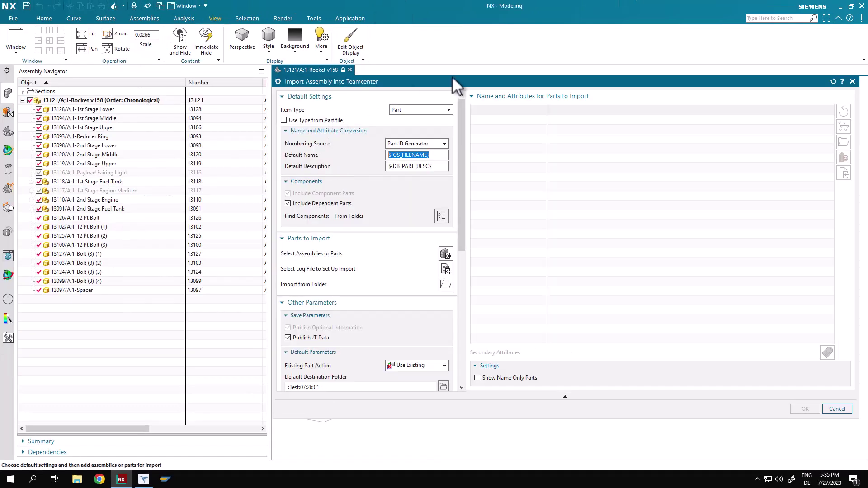
pyautogui.click(445, 252)
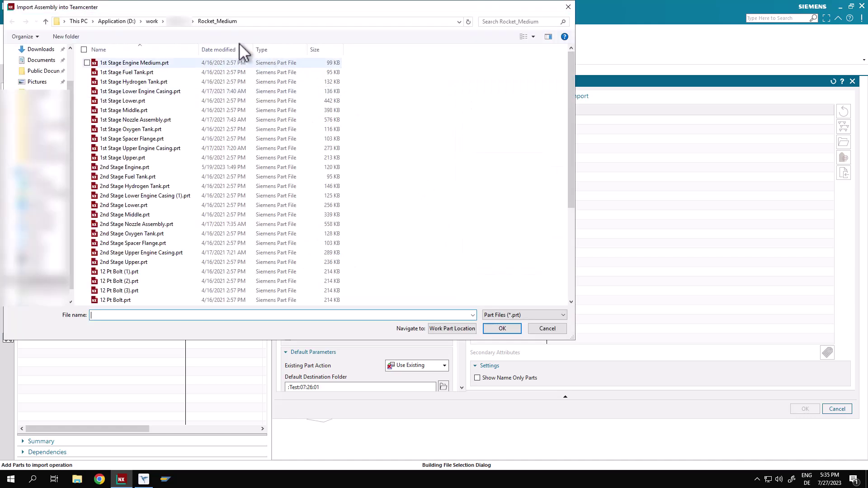
pyautogui.click(194, 21)
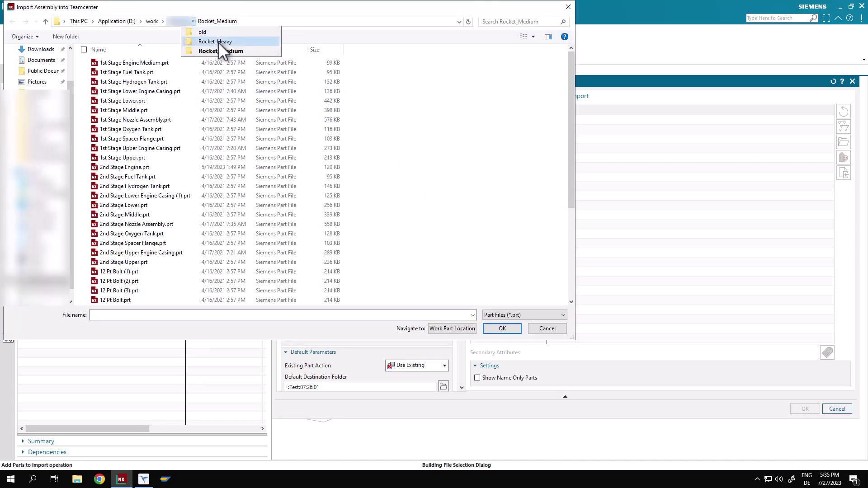
pyautogui.click(218, 42)
pyautogui.click(151, 63)
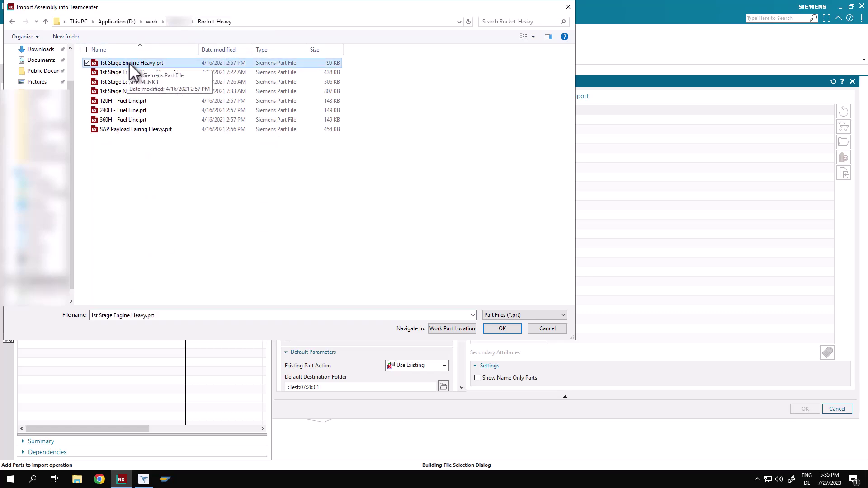
pyautogui.doubleClick(129, 62)
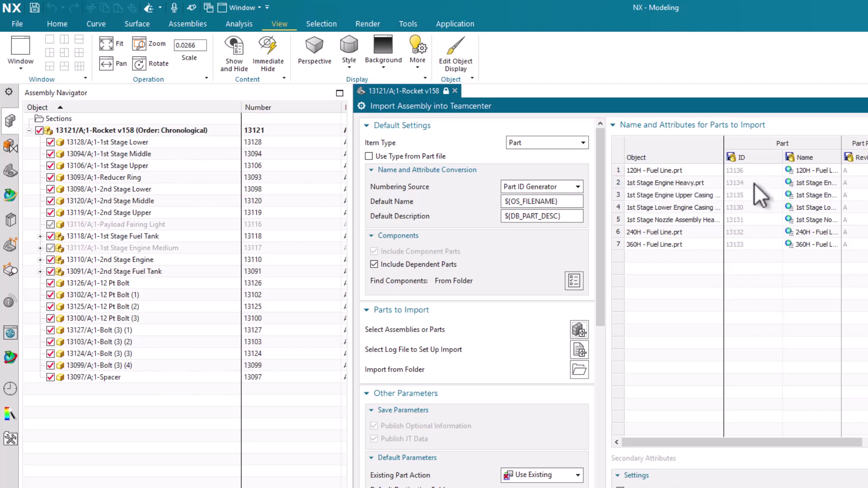
# Add SAP Payload Fairing Heavy.prt to the import list, run the Teamcenter import and close its log.
pyautogui.click(578, 329)
pyautogui.click(169, 172)
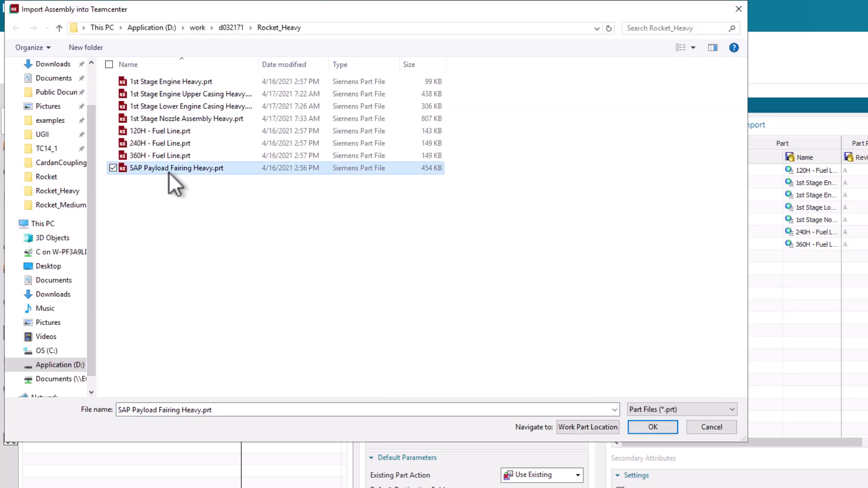
pyautogui.doubleClick(198, 167)
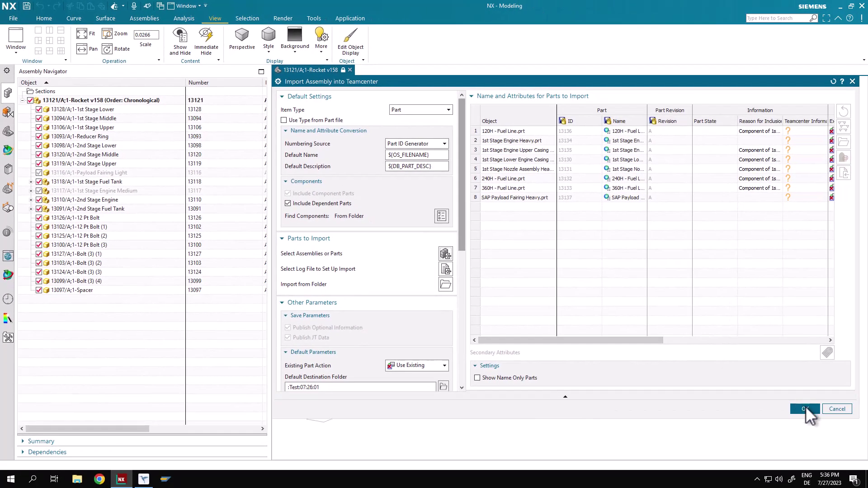
pyautogui.click(806, 409)
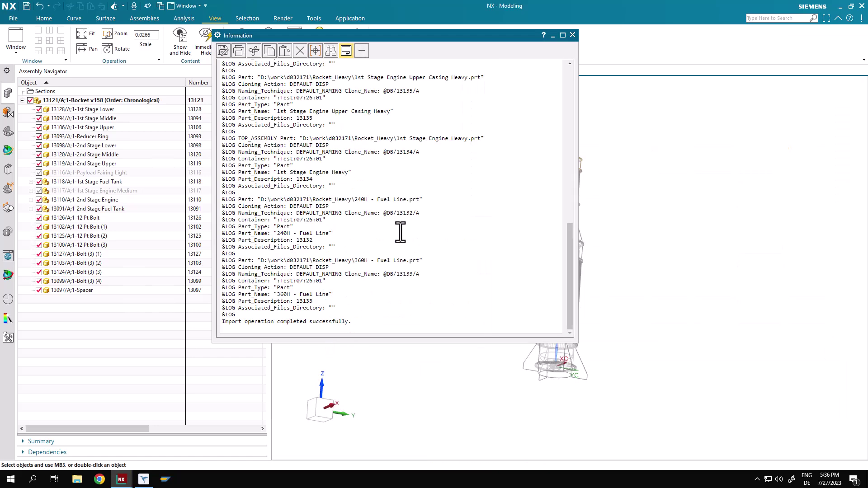
pyautogui.click(572, 35)
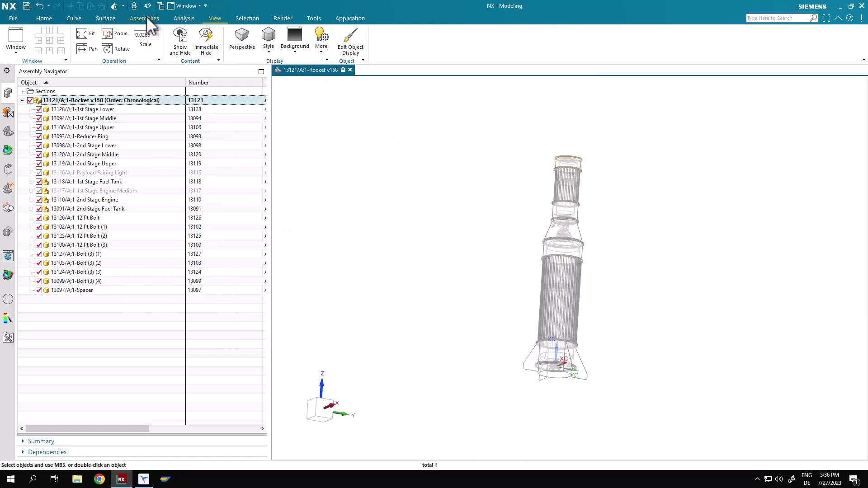
# Add part 13134, 1st Stage Engine Heavy, revision A, as a component of the rocket assembly at the absolute work part location.
pyautogui.click(147, 19)
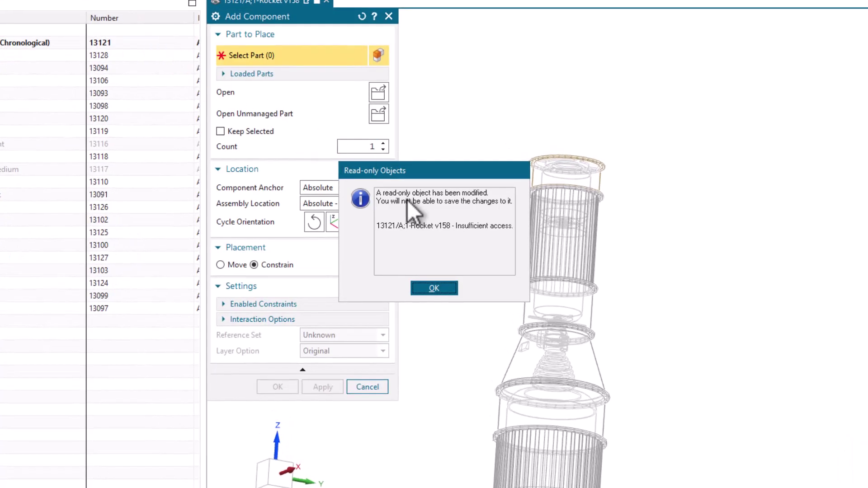
pyautogui.click(434, 289)
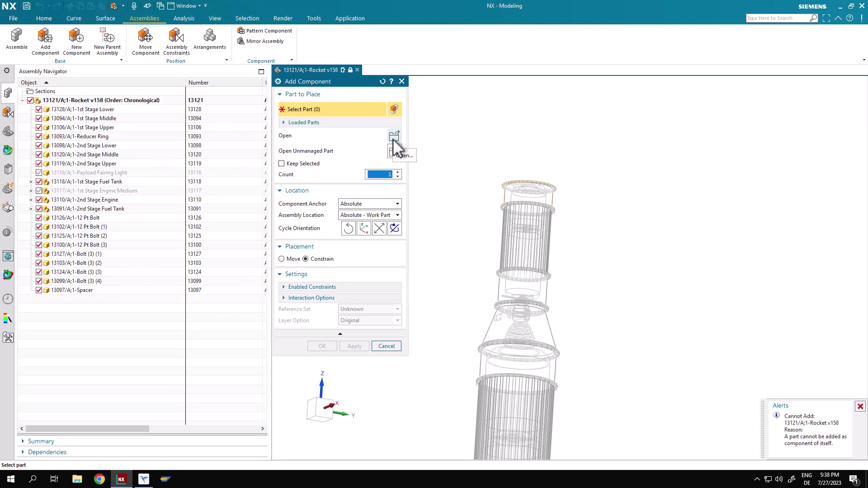
pyautogui.click(393, 137)
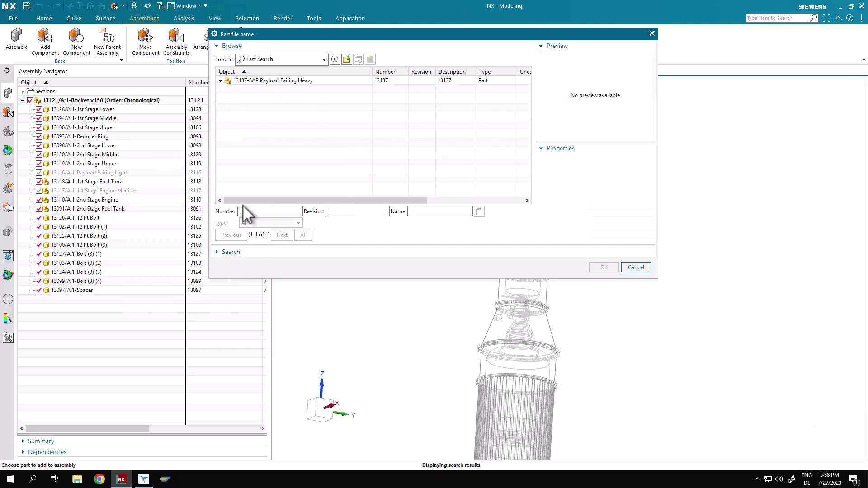
pyautogui.write('13')
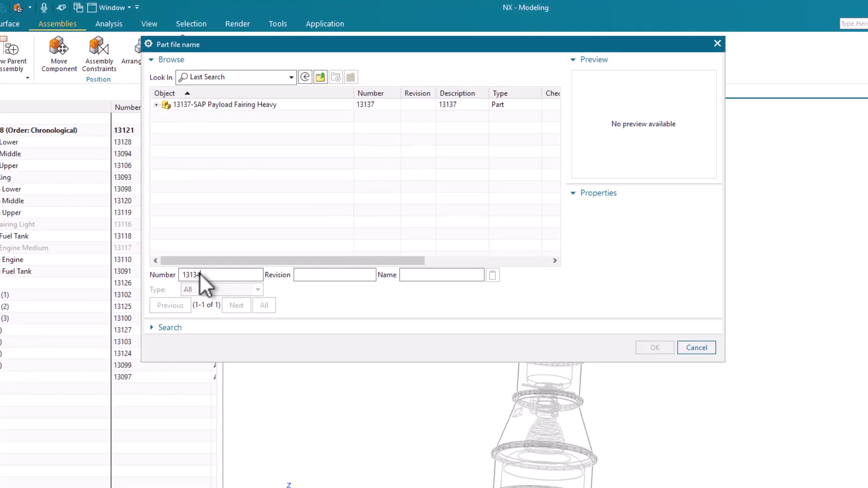
pyautogui.write('134')
pyautogui.press('Tab')
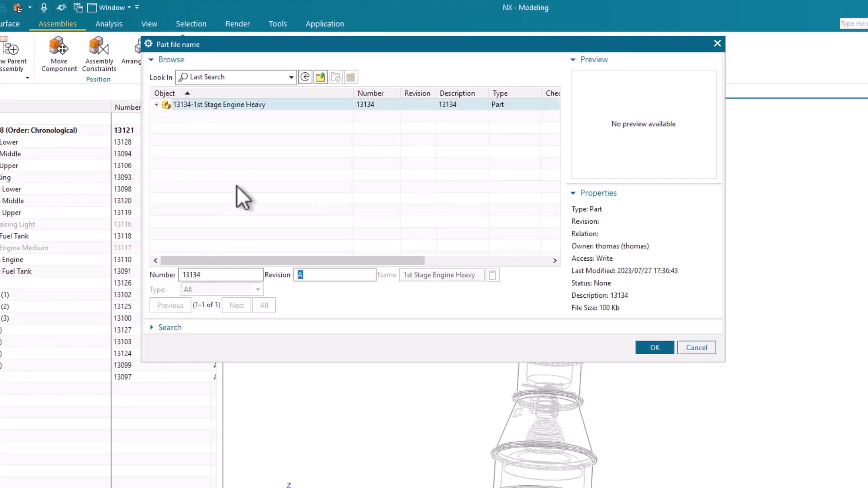
pyautogui.click(214, 105)
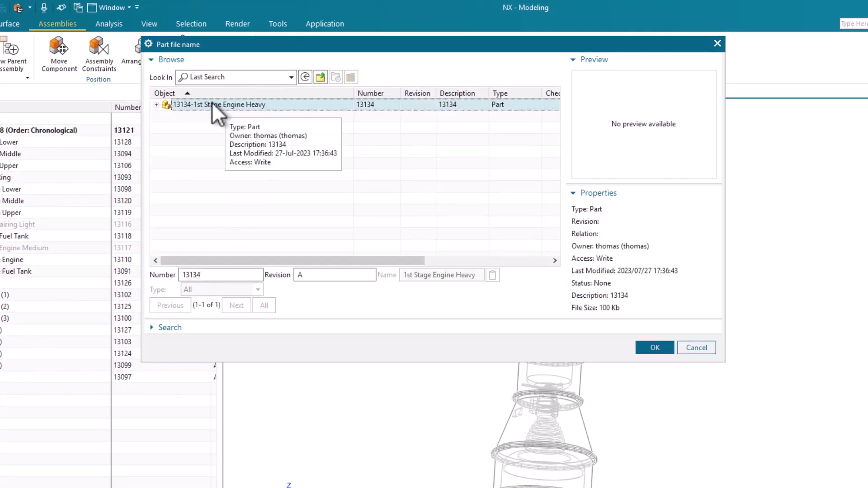
pyautogui.click(656, 347)
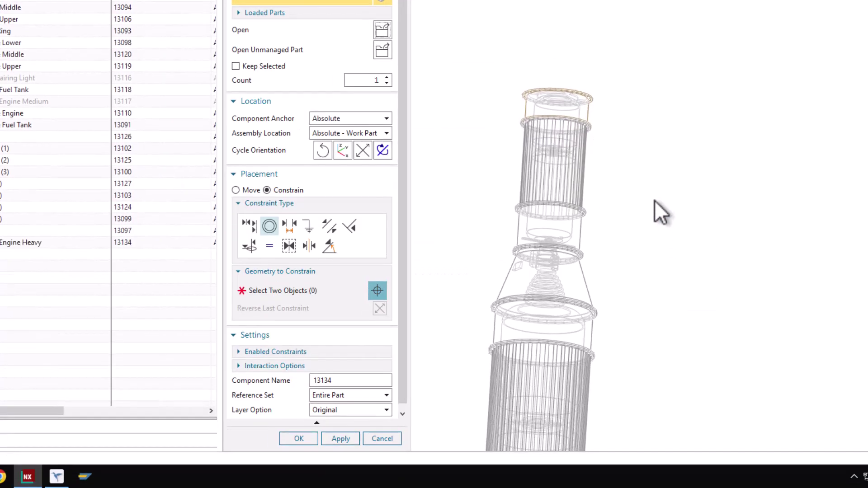
pyautogui.scroll(-5, 655, 210)
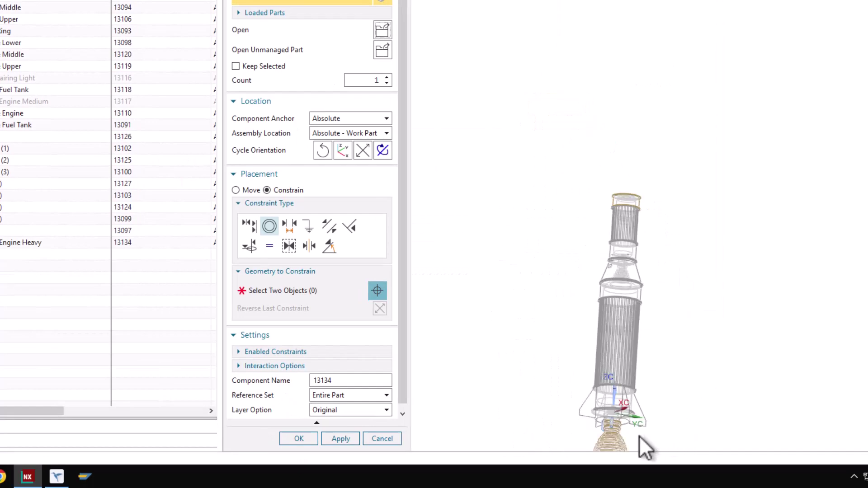
pyautogui.scroll(-1, 628, 436)
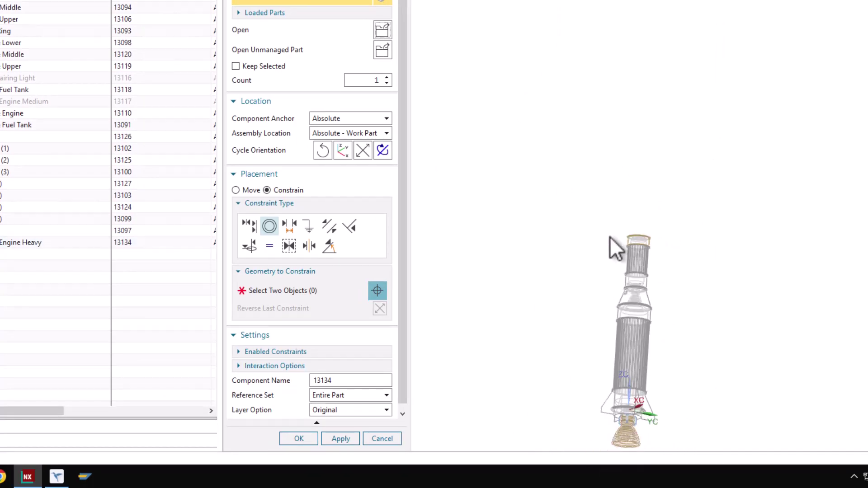
pyautogui.scroll(5, 610, 237)
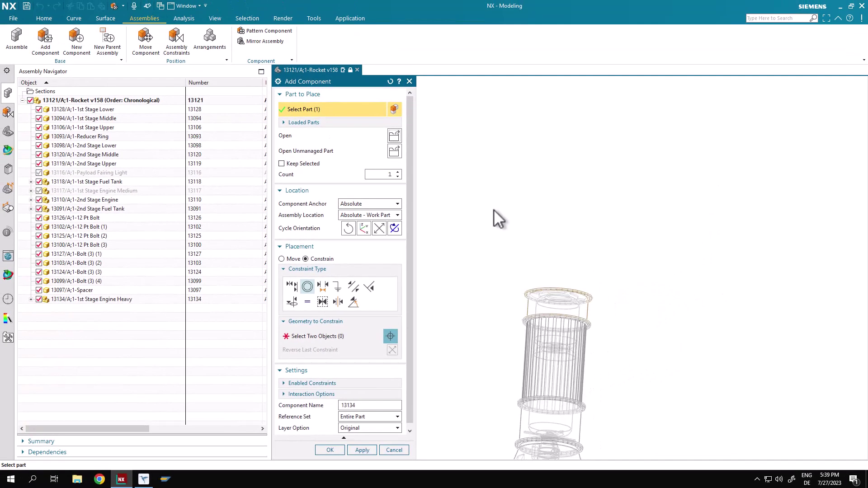
# Find part 13137, SAP Payload Fairing Heavy, revision A, and include it in the components being added.
pyautogui.click(394, 136)
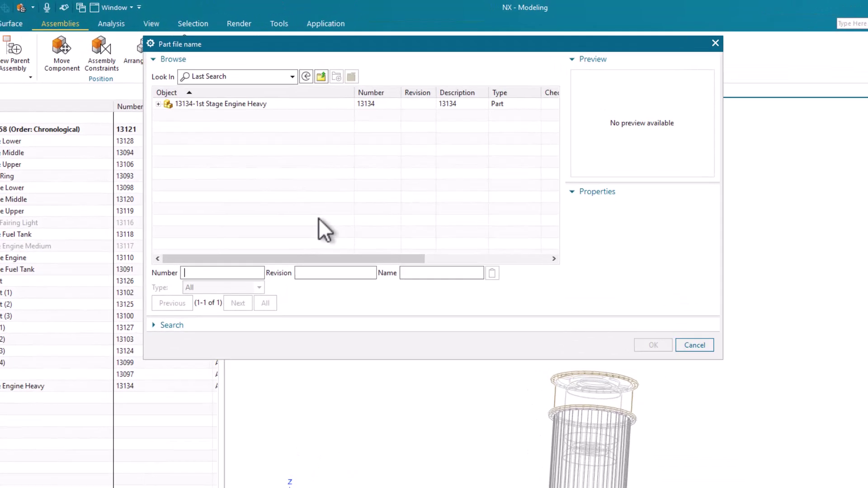
pyautogui.write('13137')
pyautogui.press('Tab')
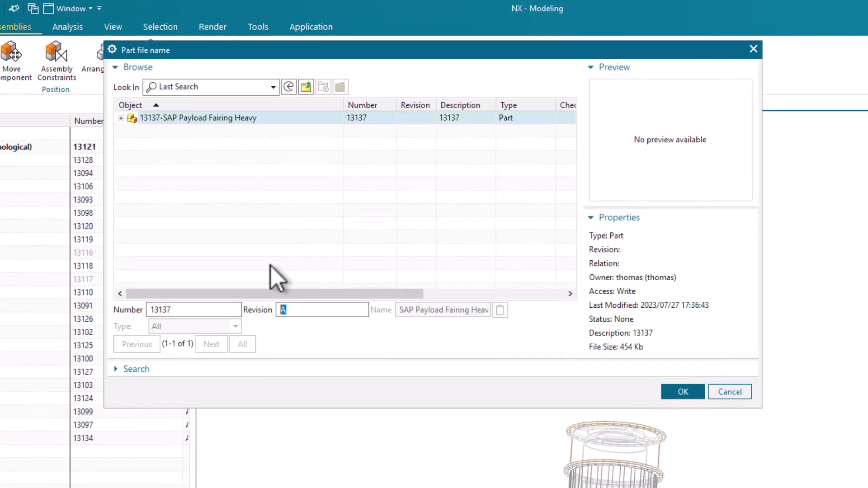
pyautogui.click(683, 391)
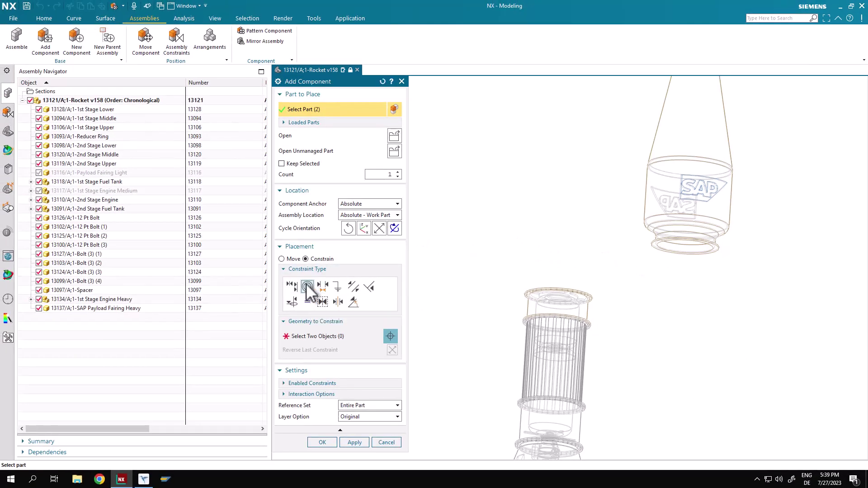
# Constrain the heavy fairing's bottom circular edge concentric to the 2nd Stage Upper's top circular edge and accept the added components.
pyautogui.scroll(4, 674, 245)
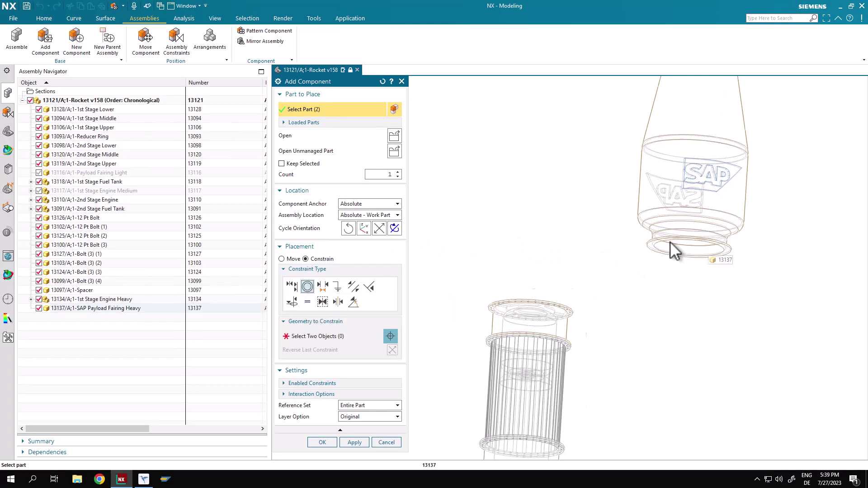
pyautogui.click(392, 335)
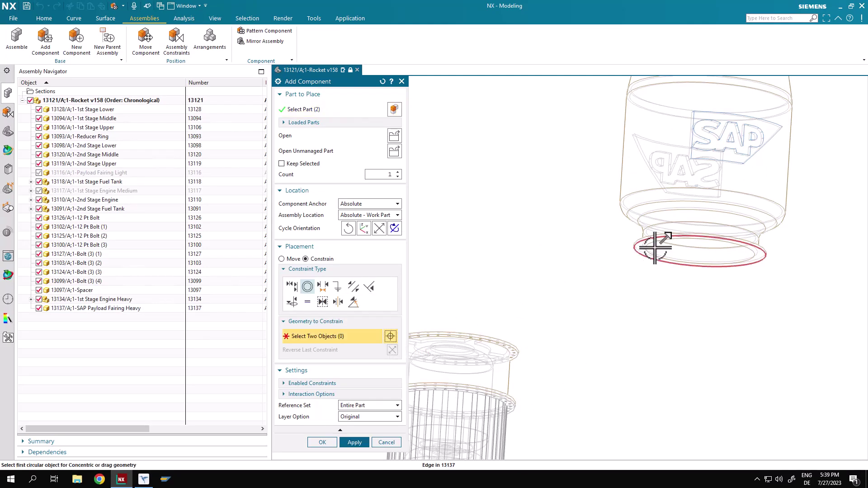
pyautogui.click(615, 244)
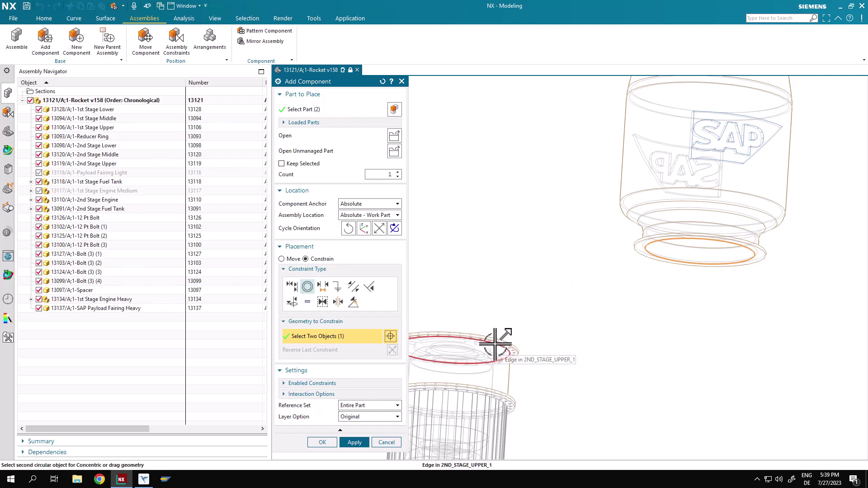
pyautogui.click(448, 344)
pyautogui.click(329, 440)
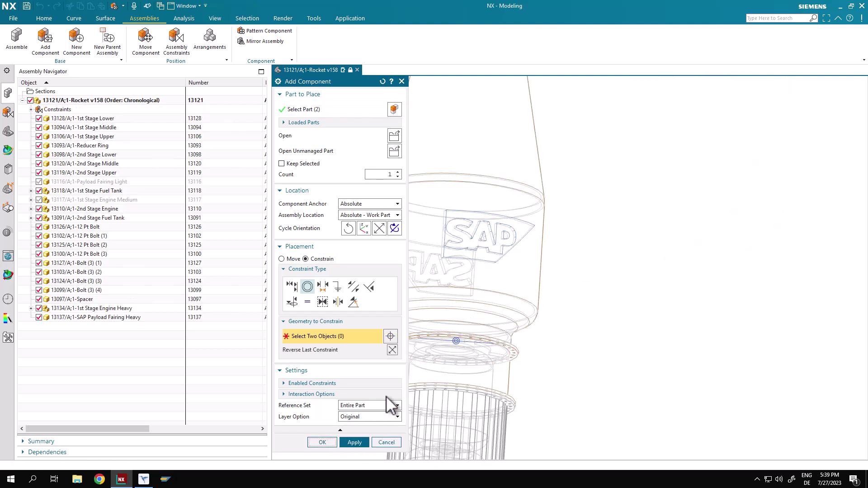
# Save the modified Rocket v158 assembly by revising it to revision B.
pyautogui.click(214, 18)
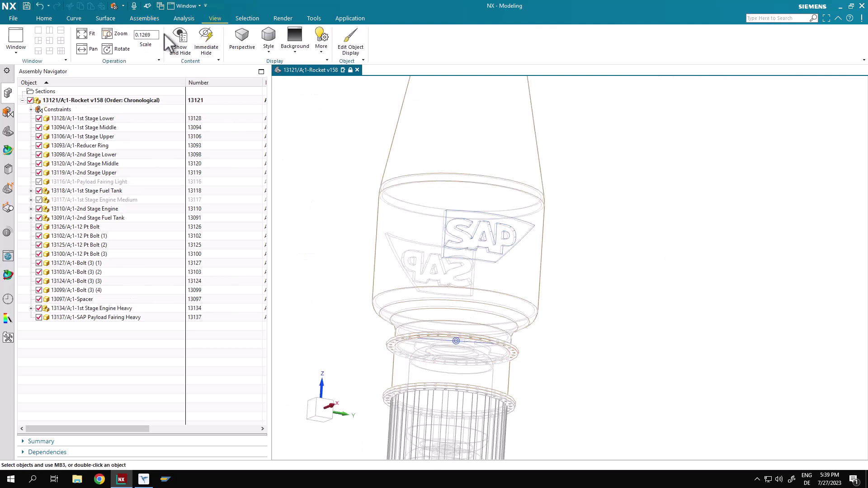
pyautogui.click(81, 33)
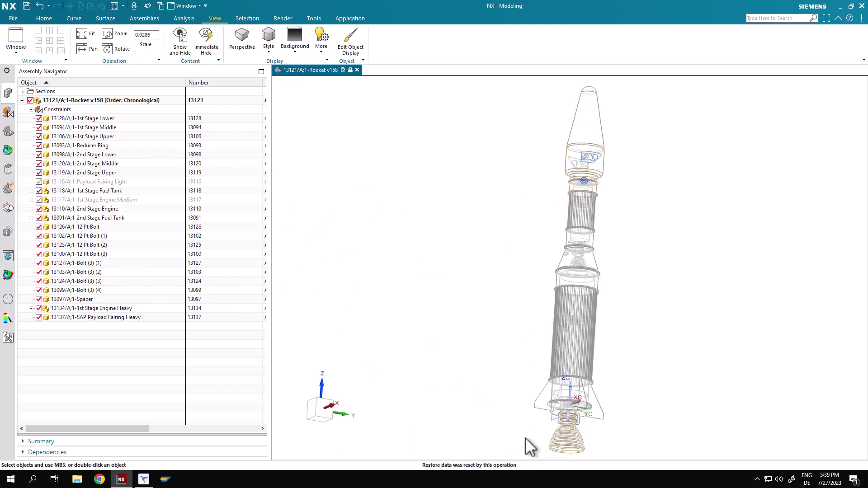
pyautogui.click(568, 449)
pyautogui.click(26, 6)
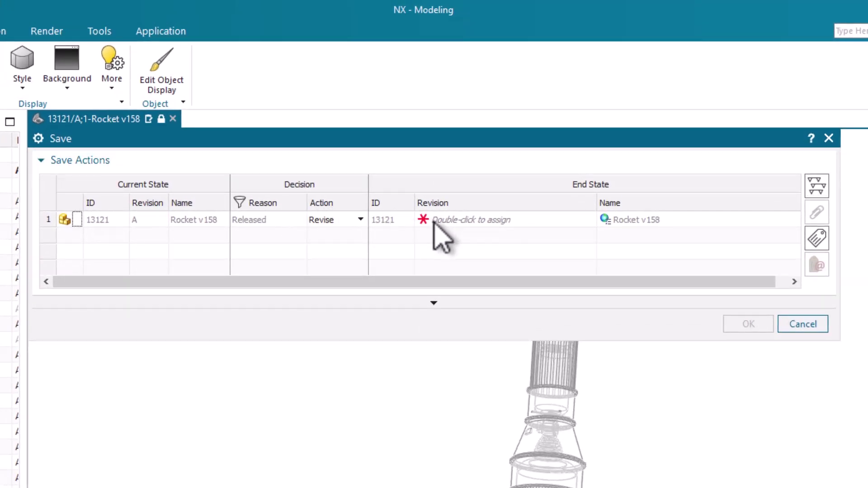
pyautogui.doubleClick(433, 222)
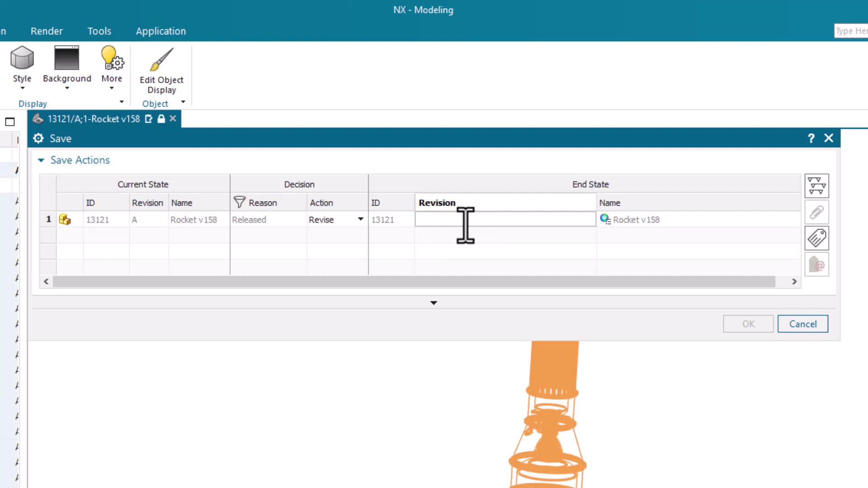
pyautogui.press('Tab')
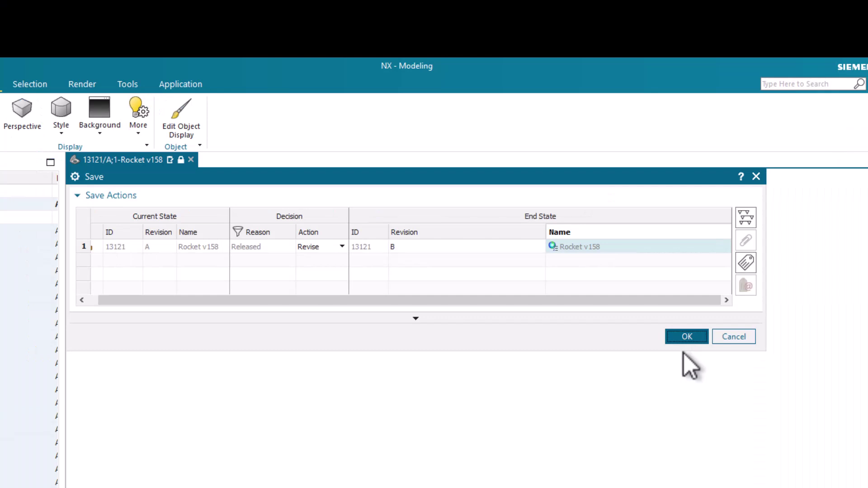
pyautogui.click(687, 337)
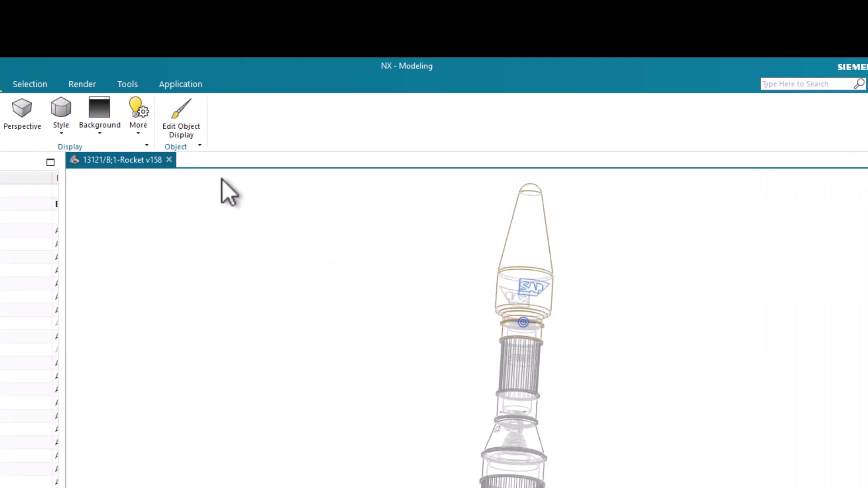
# Close the rocket assembly and reload the affected items of the change notice "Prepare for heavy payload" in Active Workspace.
pyautogui.click(169, 160)
pyautogui.click(291, 420)
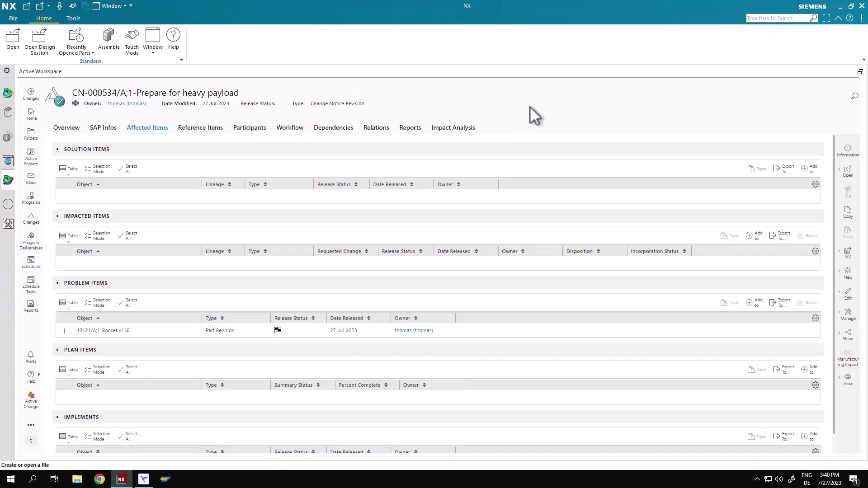
pyautogui.rightClick(530, 107)
pyautogui.click(560, 133)
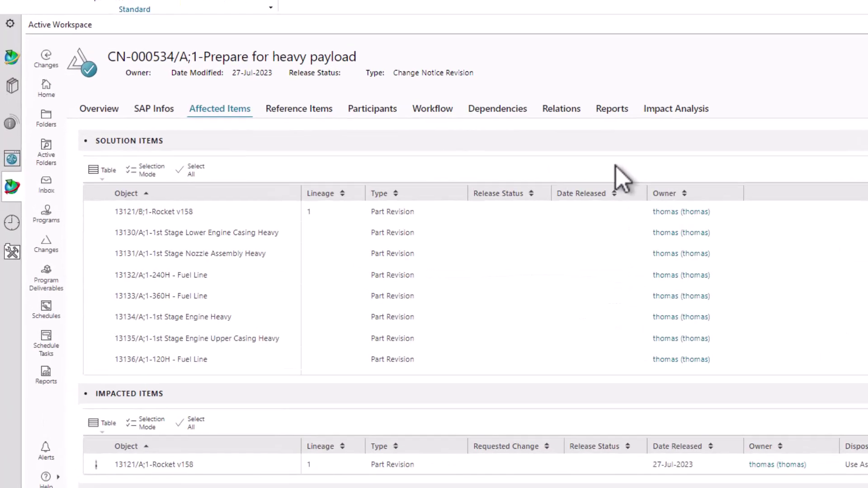
# Open part revision 13121/B;1-Rocket v158 from the change notice's solution items and show its content structure.
pyautogui.click(294, 211)
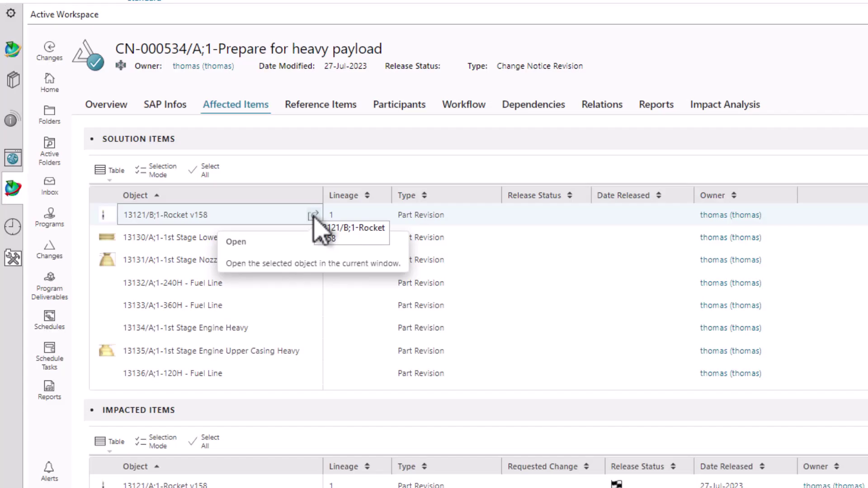
pyautogui.click(313, 215)
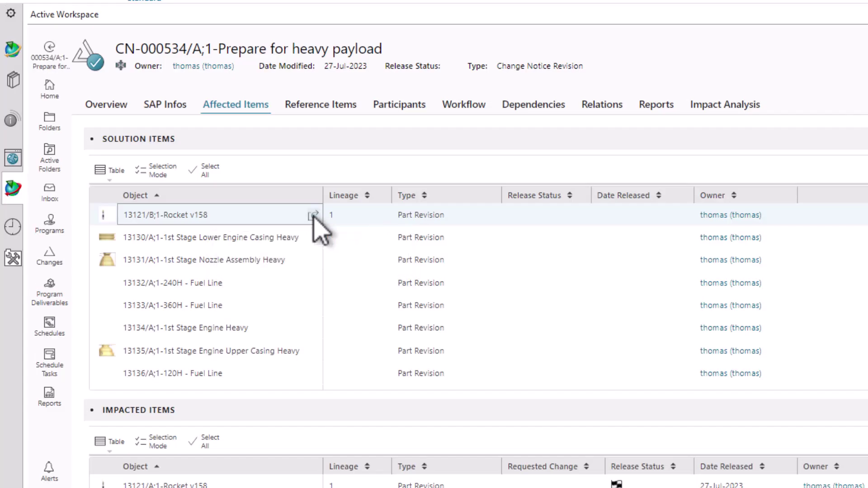
pyautogui.click(281, 103)
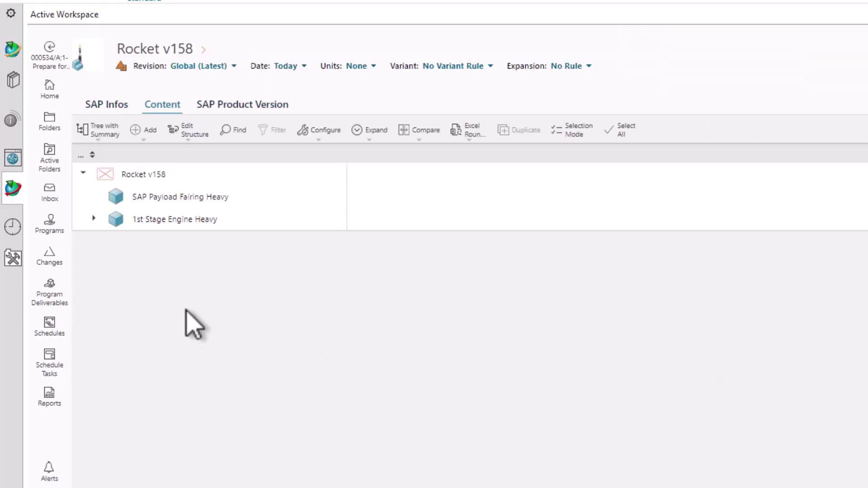
# Expand 1st Stage Engine Heavy in the Rocket v158 structure to list its components.
pyautogui.click(153, 198)
pyautogui.click(159, 220)
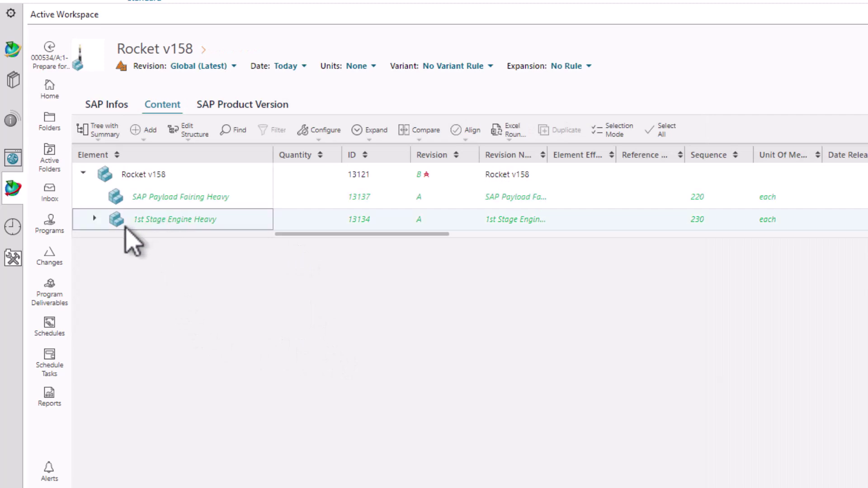
pyautogui.click(94, 220)
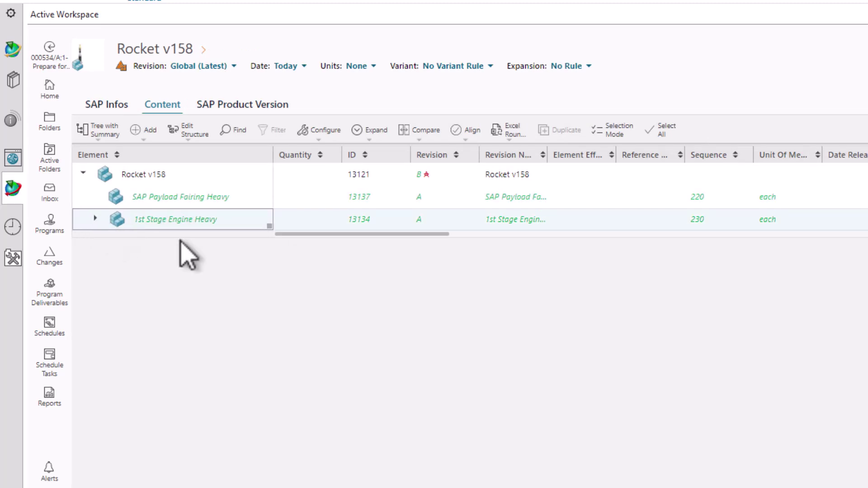
pyautogui.click(582, 196)
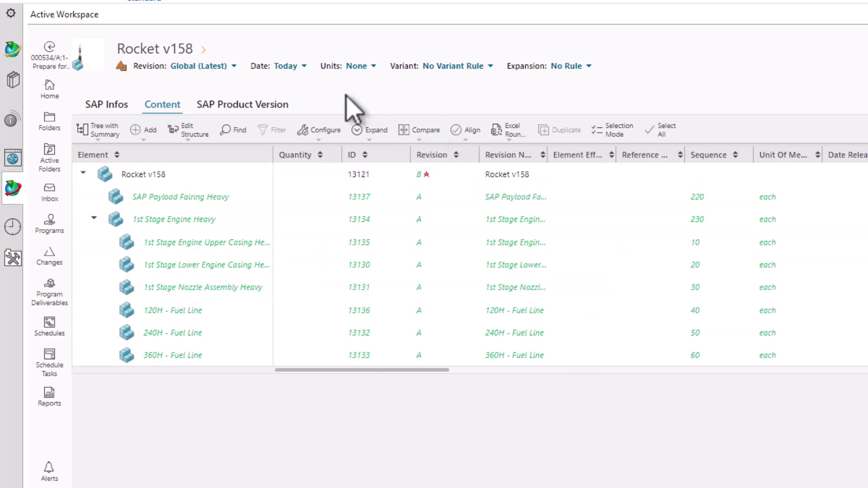
# Configure the Rocket v158 structure for unit 5 and review the element effectivities of its components.
pyautogui.click(355, 68)
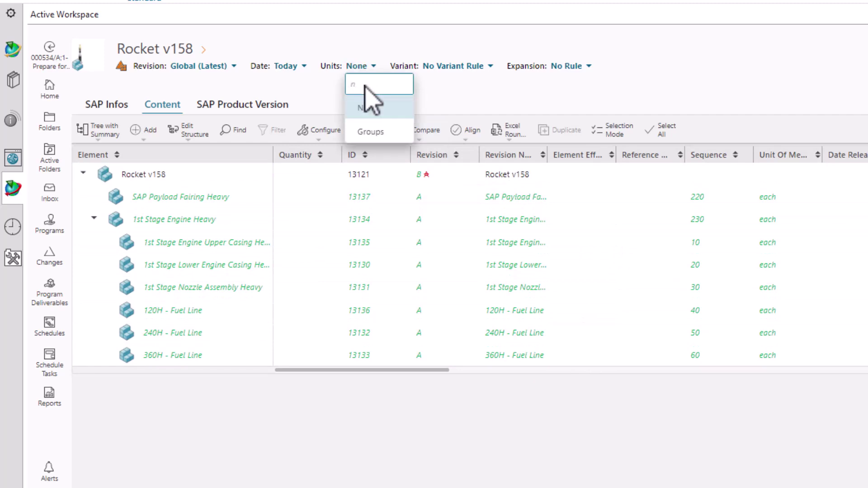
pyautogui.write('5')
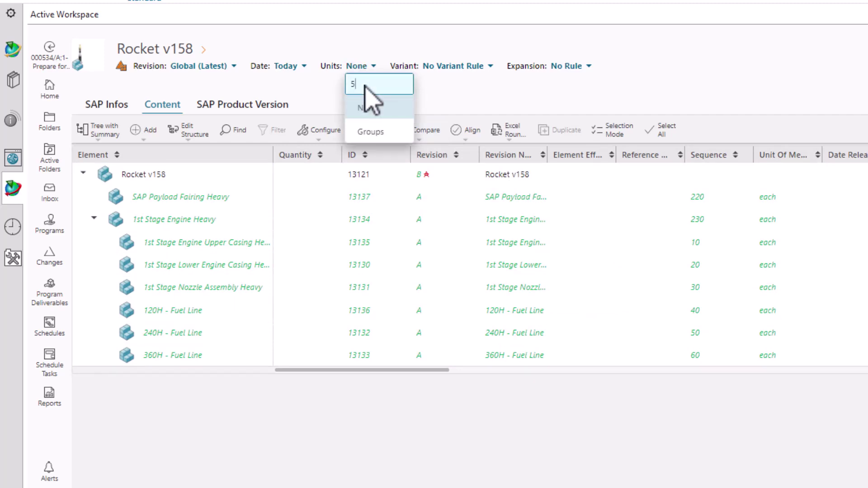
pyautogui.press('Return')
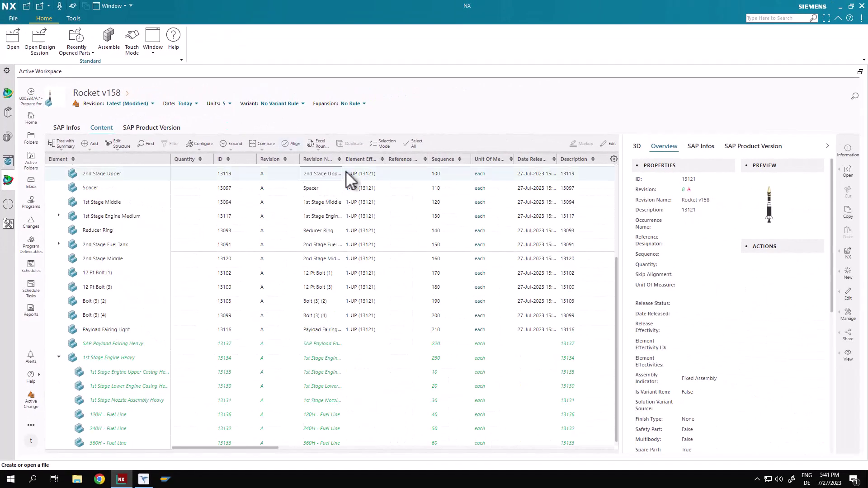
pyautogui.scroll(4, 365, 227)
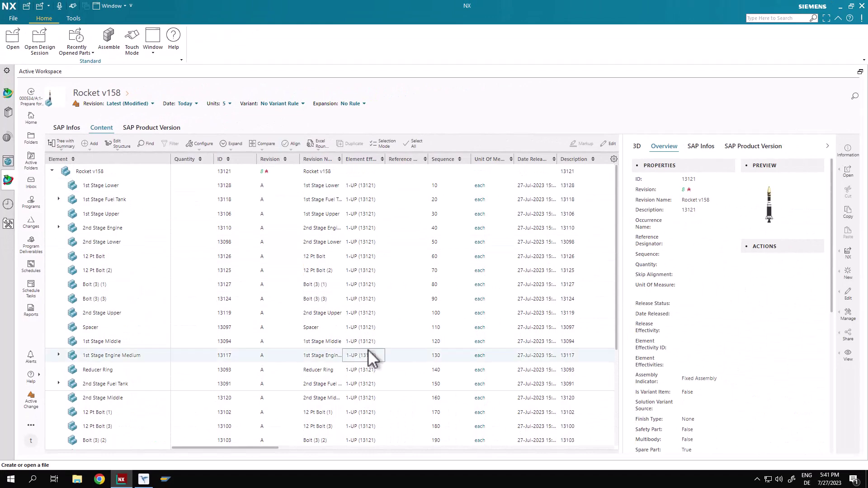
# Add unit effectivity 5-UP to SAP Payload Fairing Heavy, 1st Stage Engine Heavy and all of that engine's components.
pyautogui.scroll(-5, 368, 354)
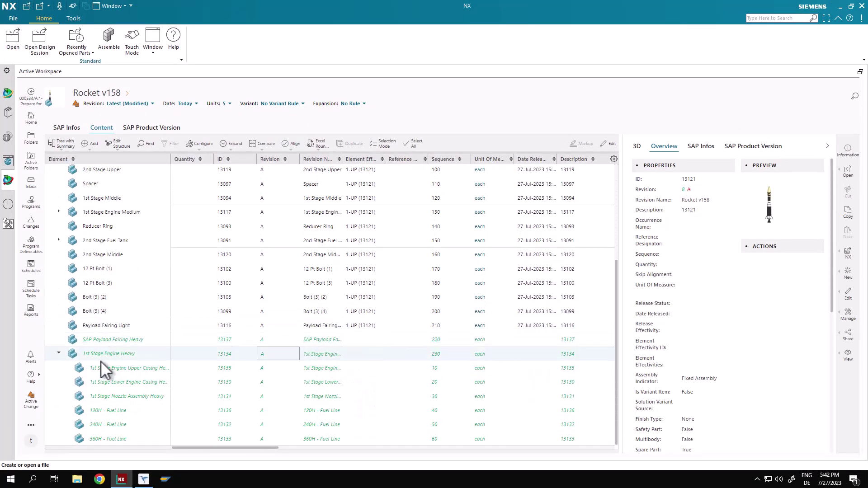
pyautogui.click(103, 340)
pyautogui.keyDown('shift'); pyautogui.click(101, 435); pyautogui.keyUp('shift')
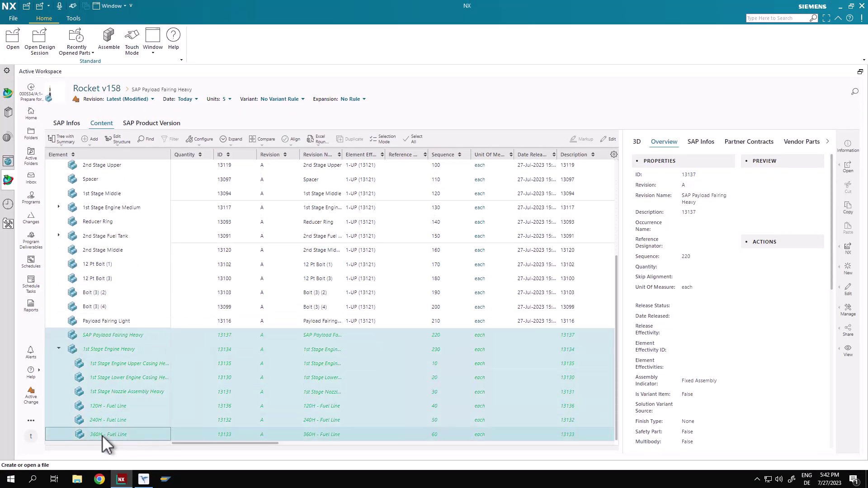
pyautogui.click(93, 140)
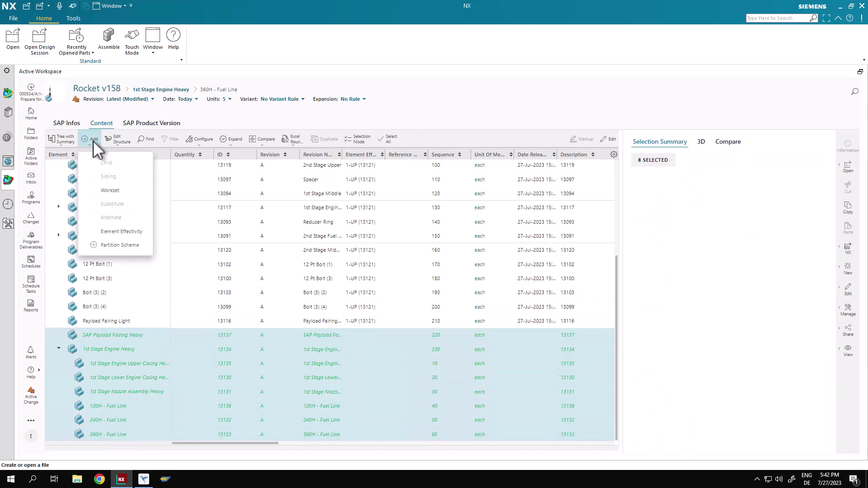
pyautogui.click(113, 230)
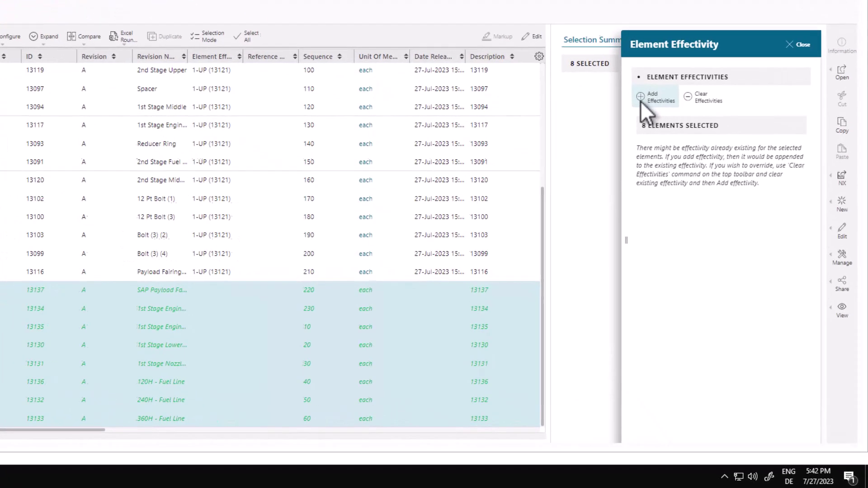
pyautogui.click(641, 101)
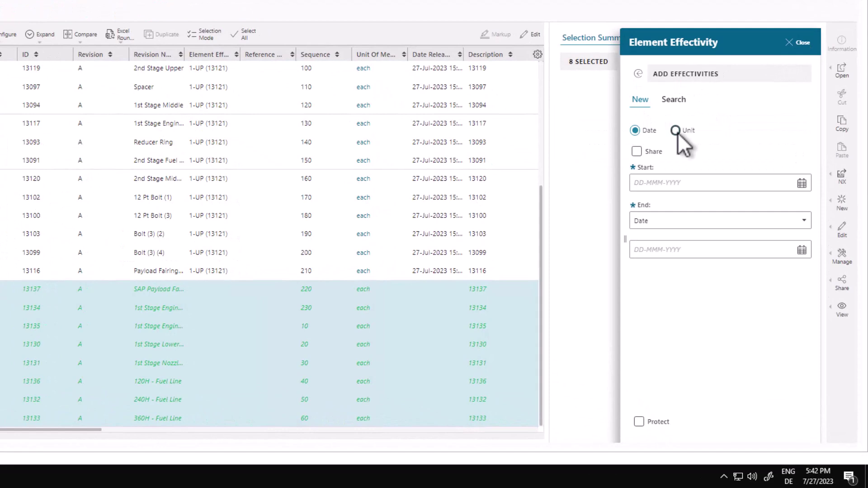
pyautogui.click(677, 131)
pyautogui.write('5-UP')
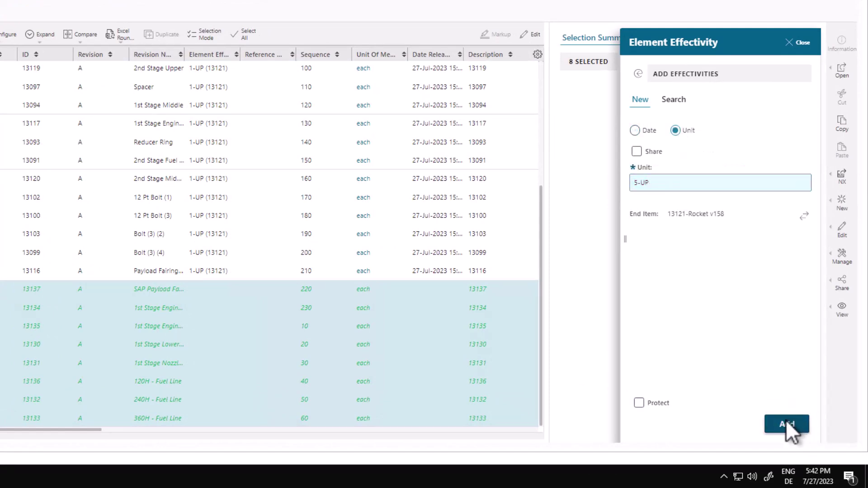
pyautogui.click(787, 424)
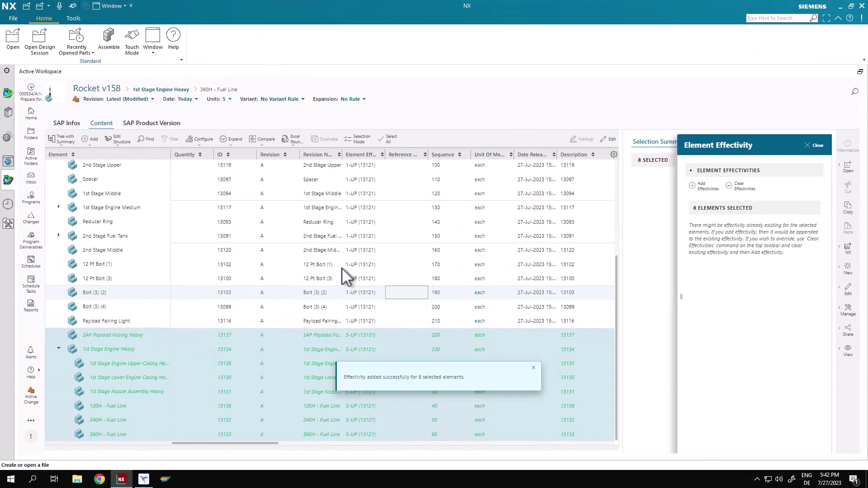
# Change the element effectivity of Payload Fairing Light to units 1-4 and save it.
pyautogui.click(100, 322)
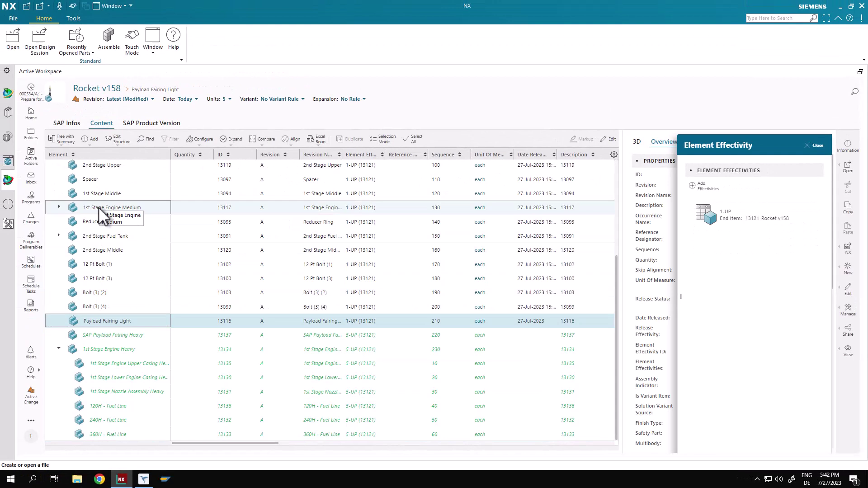
pyautogui.click(98, 207)
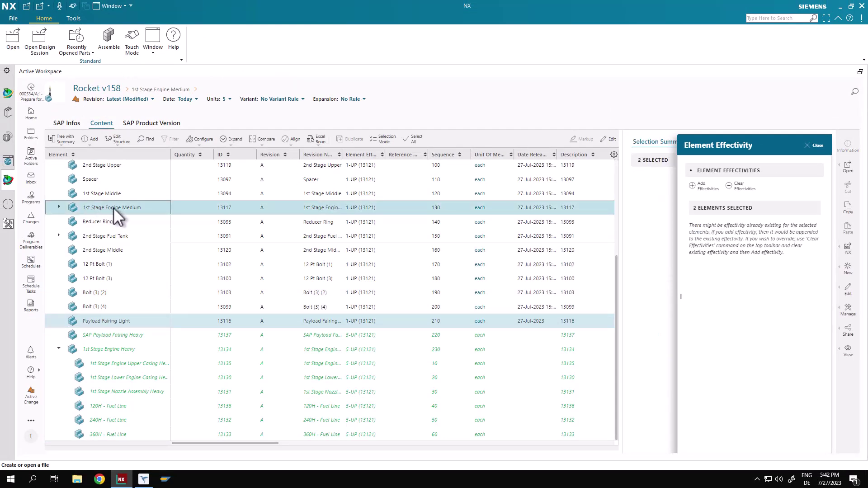
pyautogui.click(118, 319)
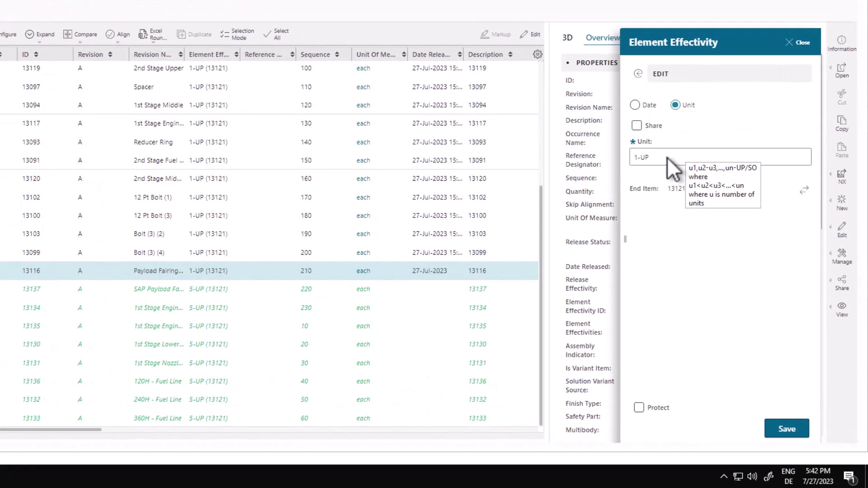
pyautogui.click(666, 157)
pyautogui.press('BackSpace')
pyautogui.press('BackSpace')
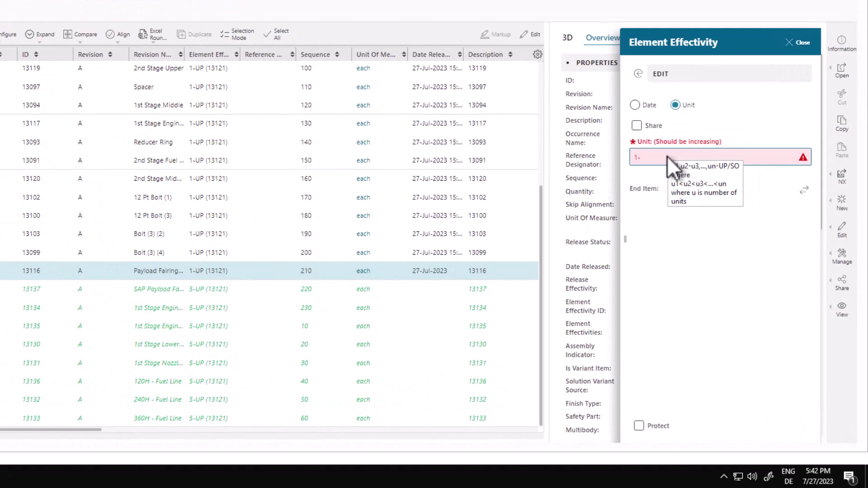
pyautogui.write('4')
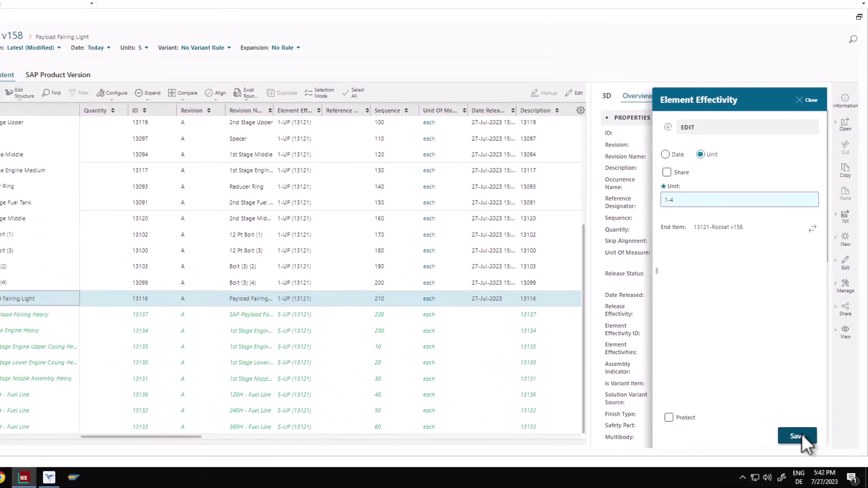
pyautogui.click(797, 436)
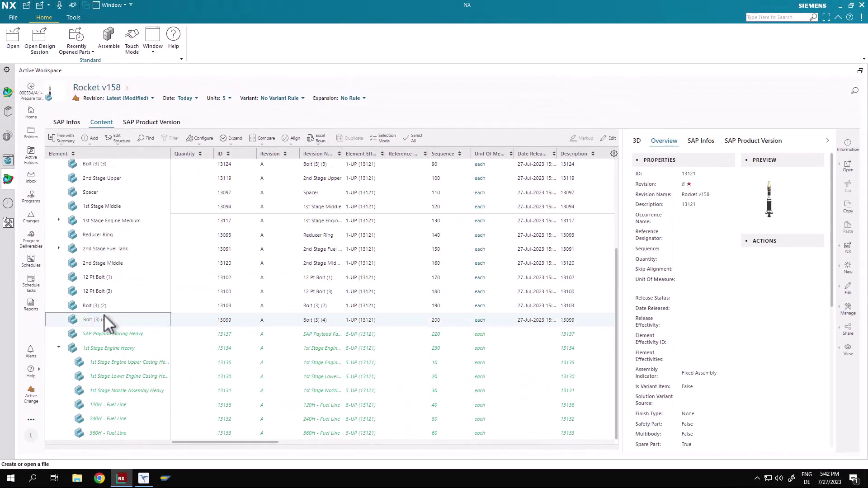
# Change the element effectivity of 1st Stage Engine Medium to units 1-4 and save it.
pyautogui.click(107, 219)
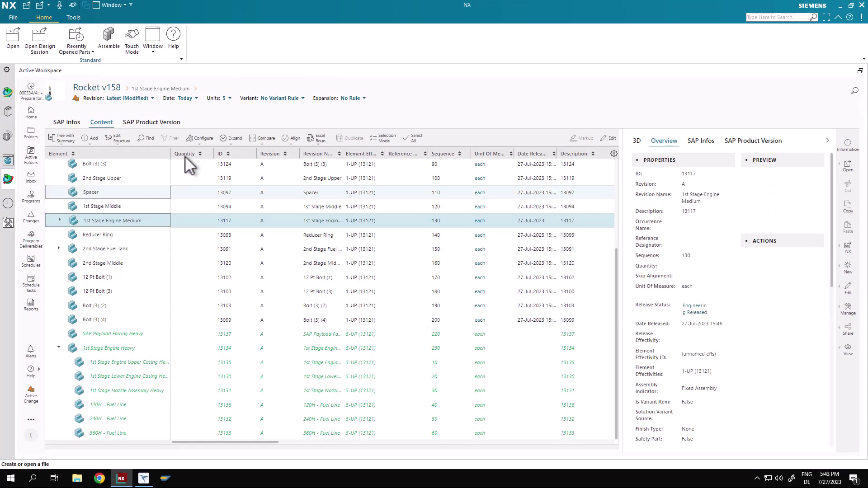
pyautogui.click(94, 139)
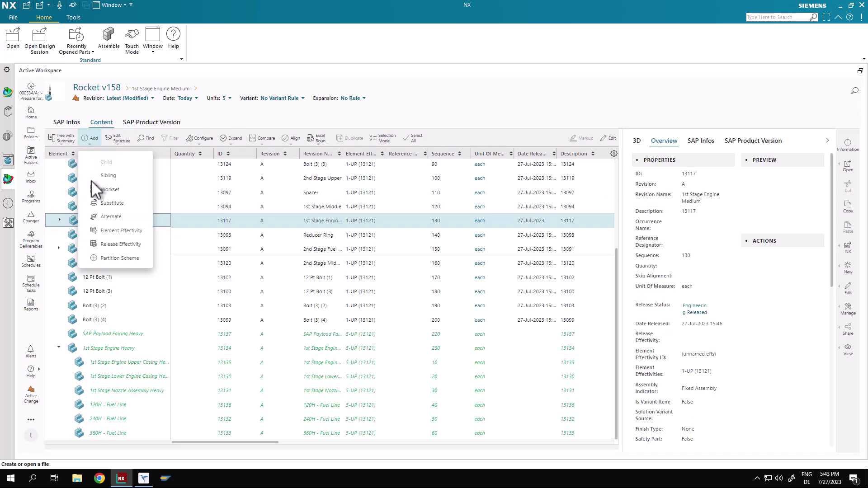
pyautogui.click(106, 229)
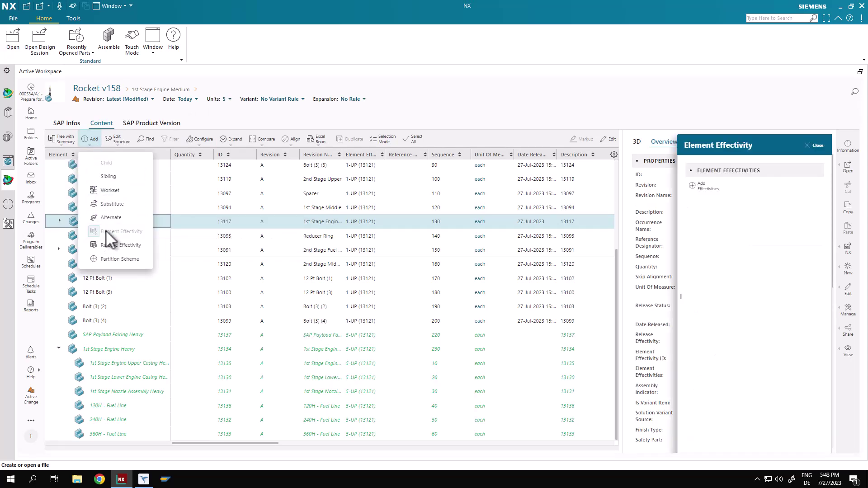
pyautogui.click(812, 210)
pyautogui.click(734, 234)
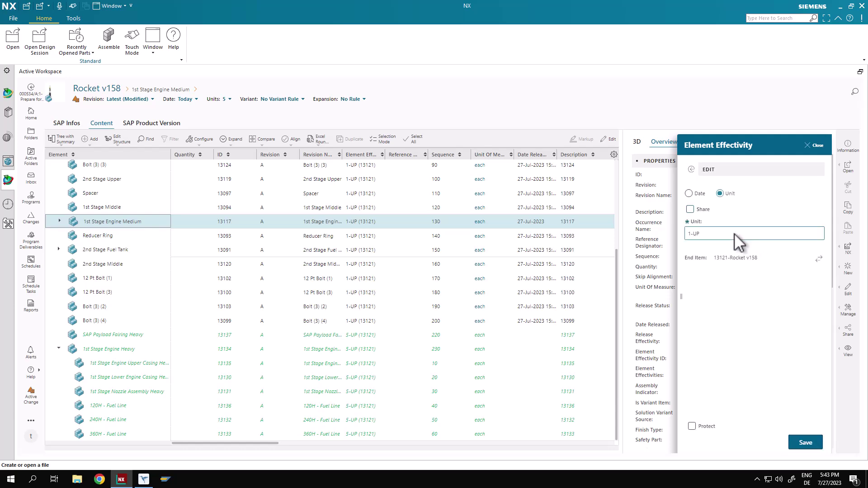
pyautogui.press('BackSpace')
pyautogui.press('BackSpace')
pyautogui.write('4')
pyautogui.click(806, 443)
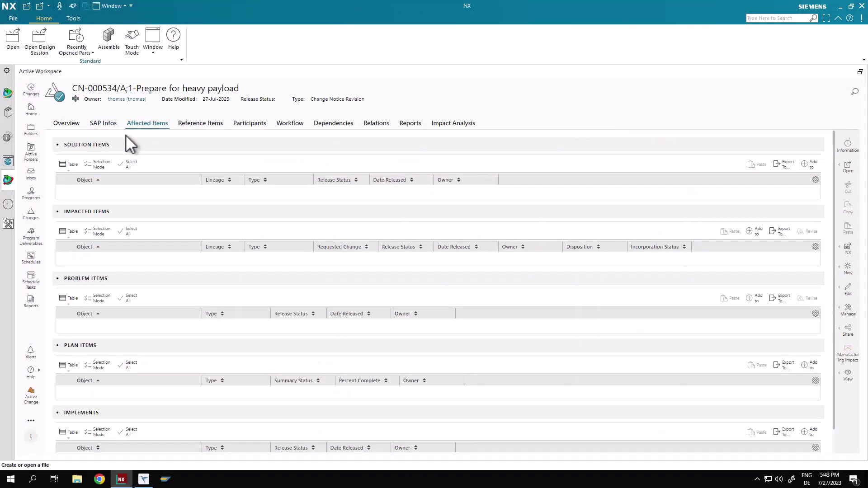
# Check the change notice's progress, then open it in SAP from its SAP change notice data and log on.
pyautogui.click(75, 126)
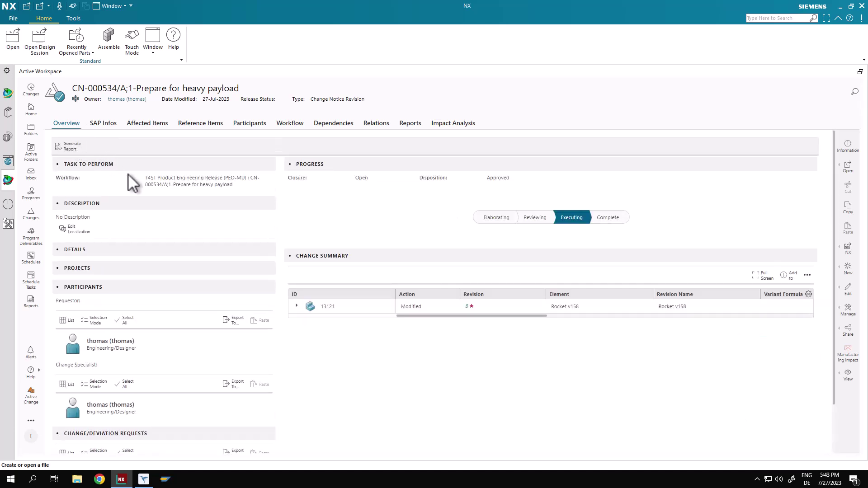
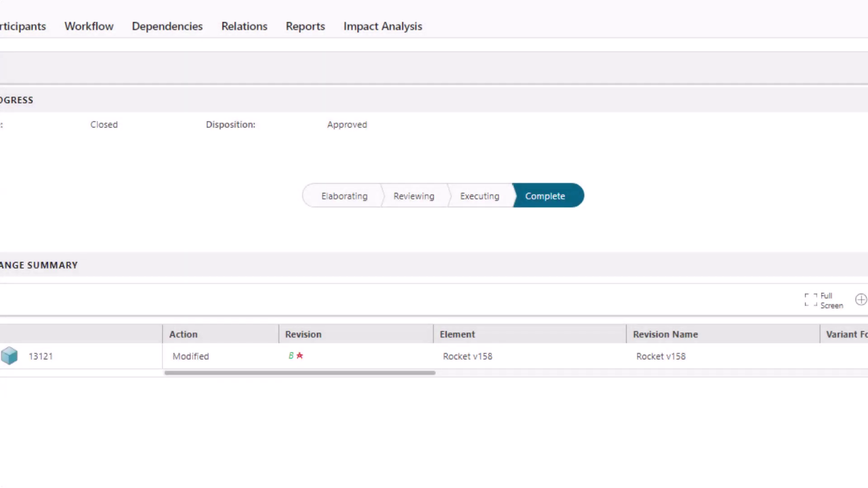
pyautogui.click(160, 126)
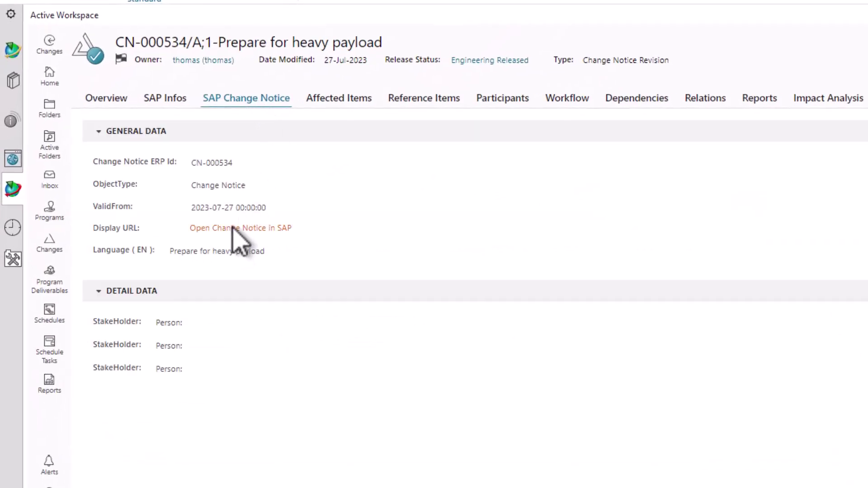
pyautogui.click(233, 228)
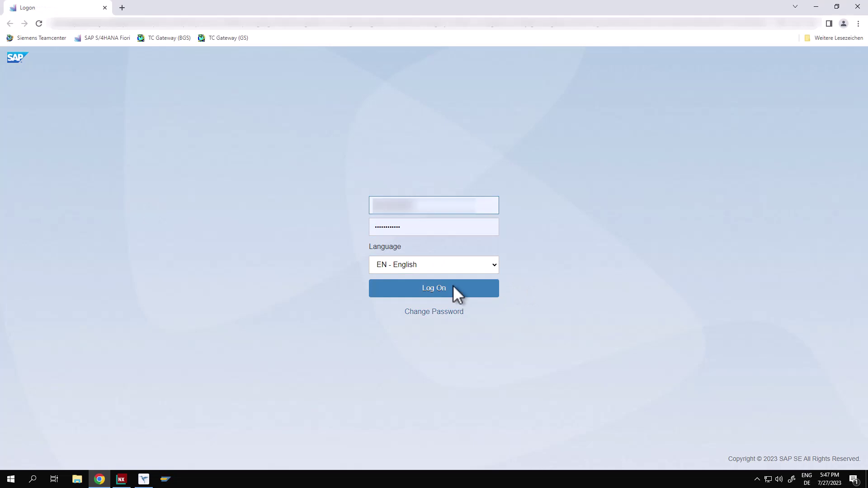
pyautogui.click(453, 287)
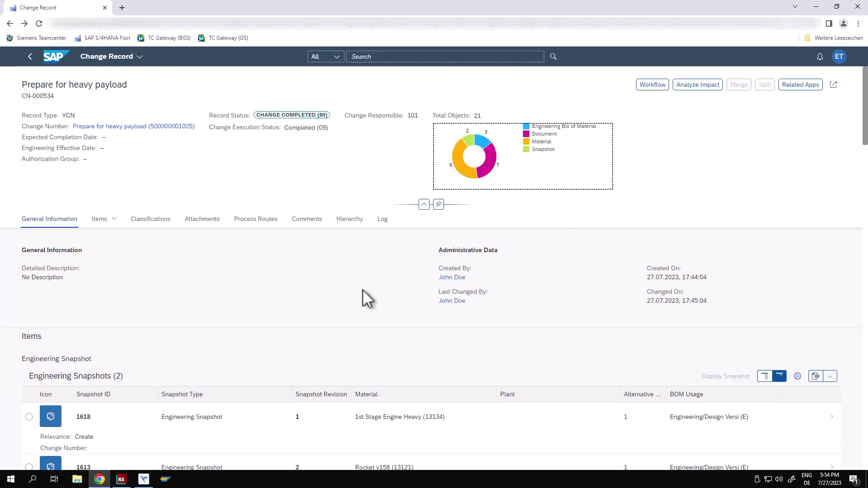
# Display engineering snapshot 1613 for Rocket v158 from the change record and show its details.
pyautogui.scroll(-2, 361, 294)
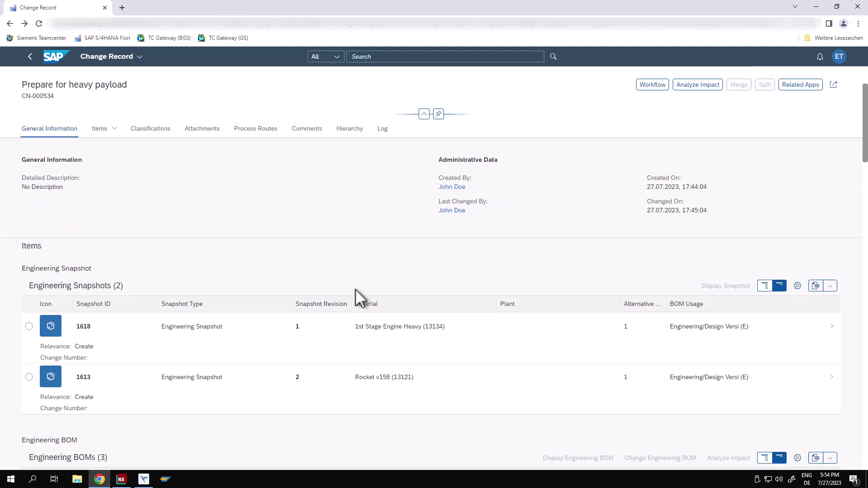
pyautogui.click(29, 377)
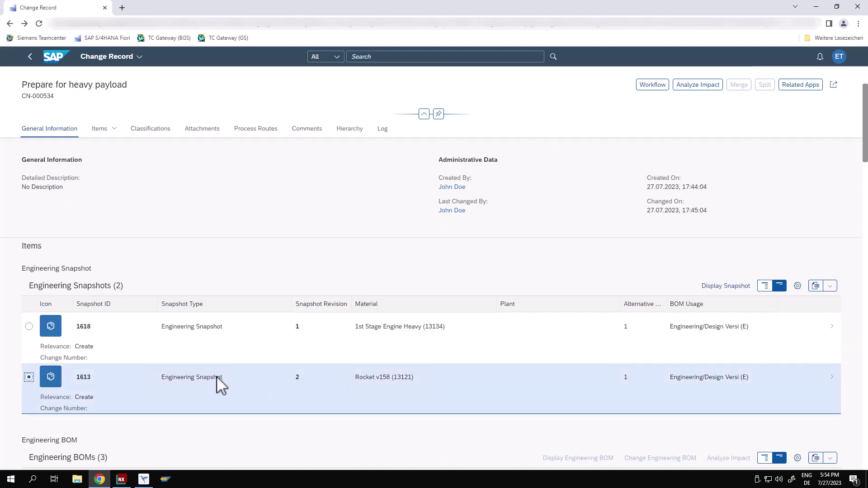
pyautogui.click(726, 286)
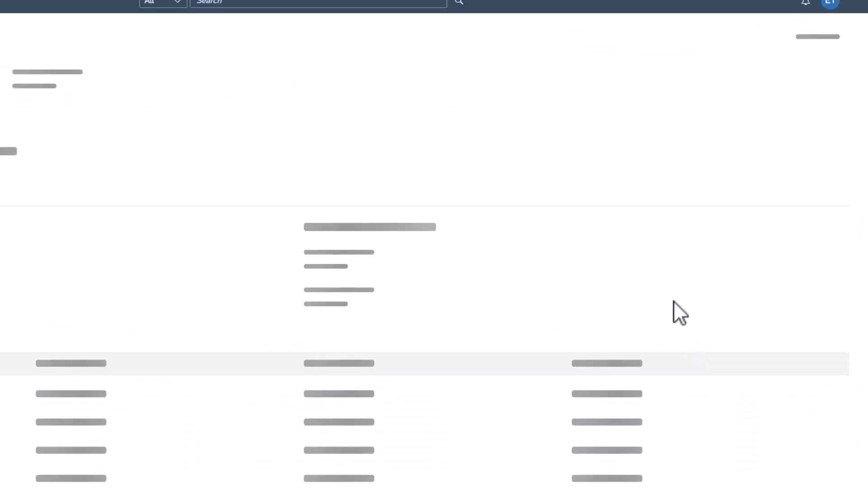
pyautogui.click(822, 201)
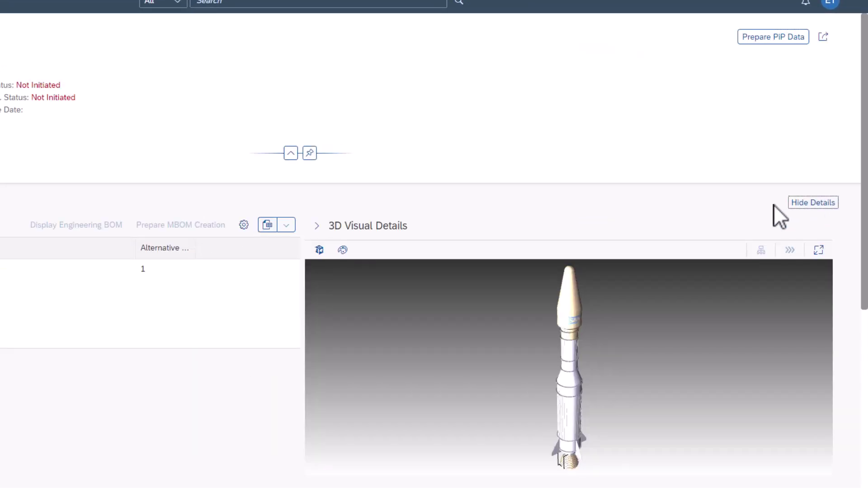
# Check the document information behind the snapshot's 3D visual and inspect the rocket model in full screen.
pyautogui.click(317, 226)
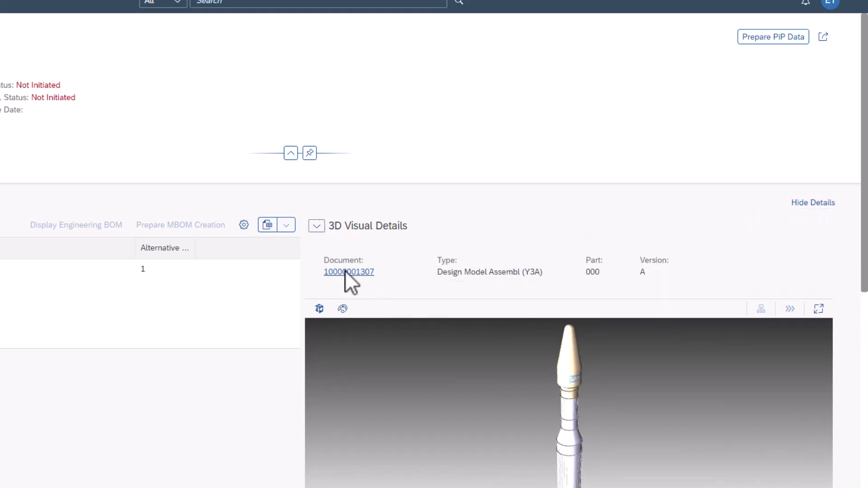
pyautogui.click(355, 235)
pyautogui.click(819, 250)
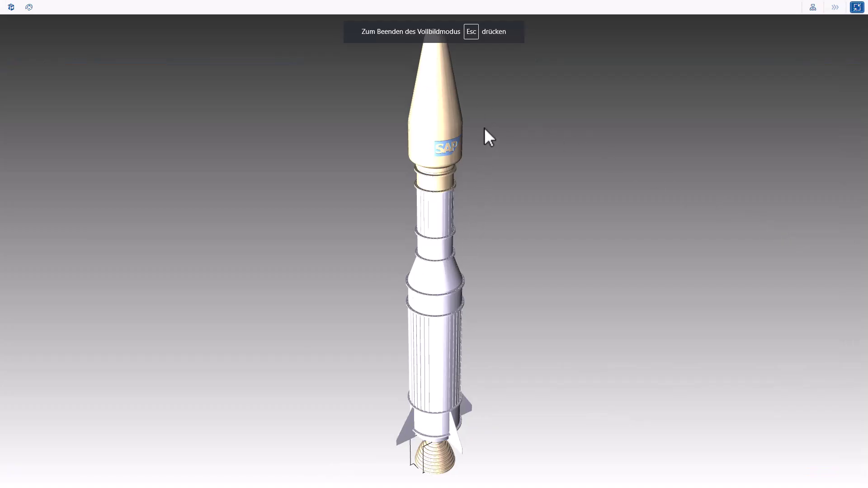
pyautogui.moveTo(483, 135)
pyautogui.mouseDown()
pyautogui.moveTo(481, 148)
pyautogui.moveTo(487, 124)
pyautogui.mouseUp()
pyautogui.press('Escape')
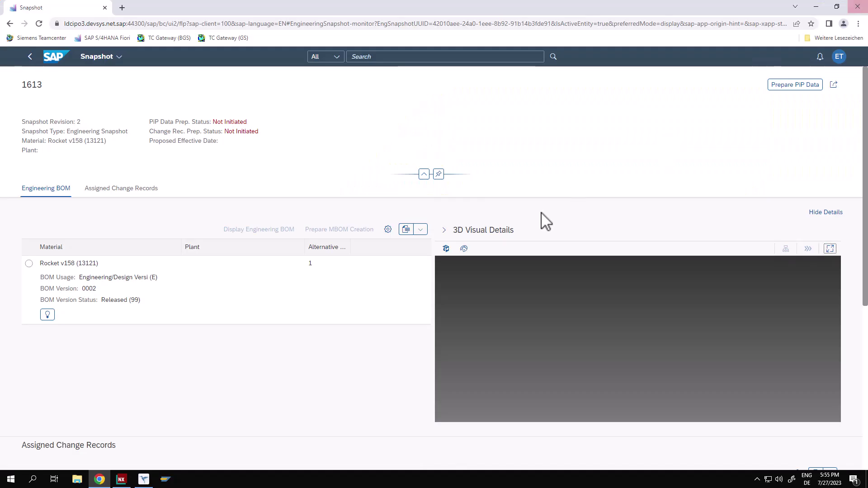
# Prepare the PiP data and the change record for Rocket v158 from the snapshot.
pyautogui.click(30, 264)
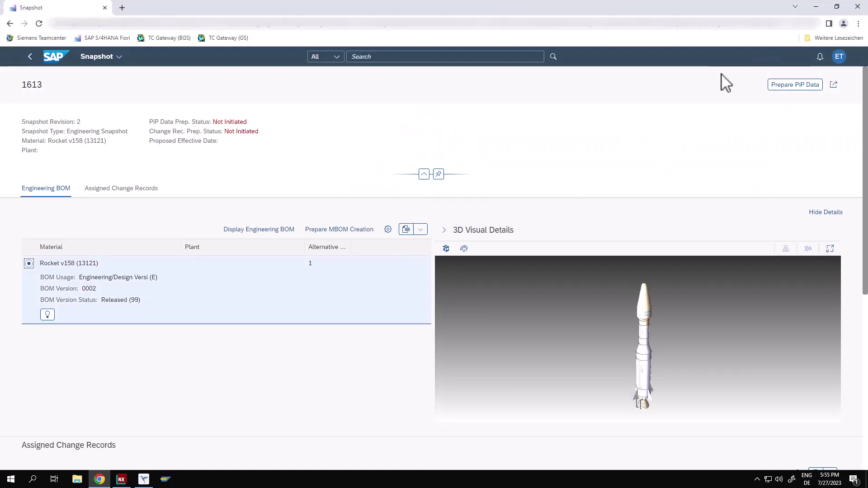
pyautogui.click(786, 88)
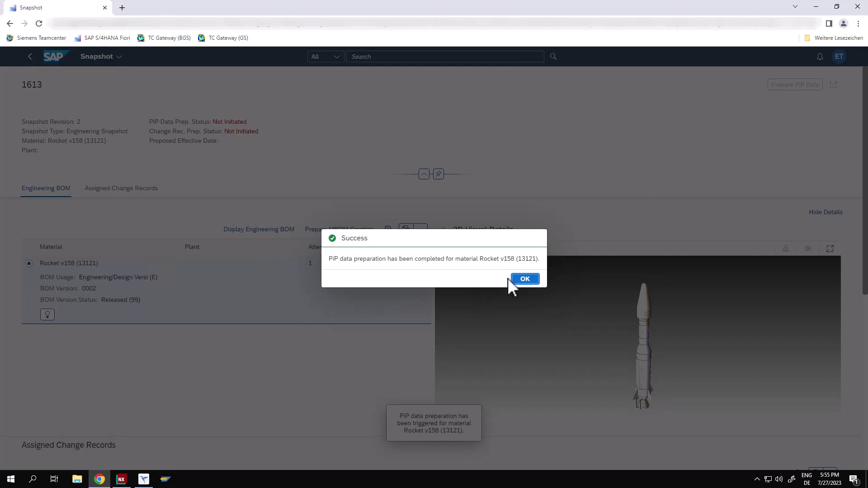
pyautogui.click(526, 279)
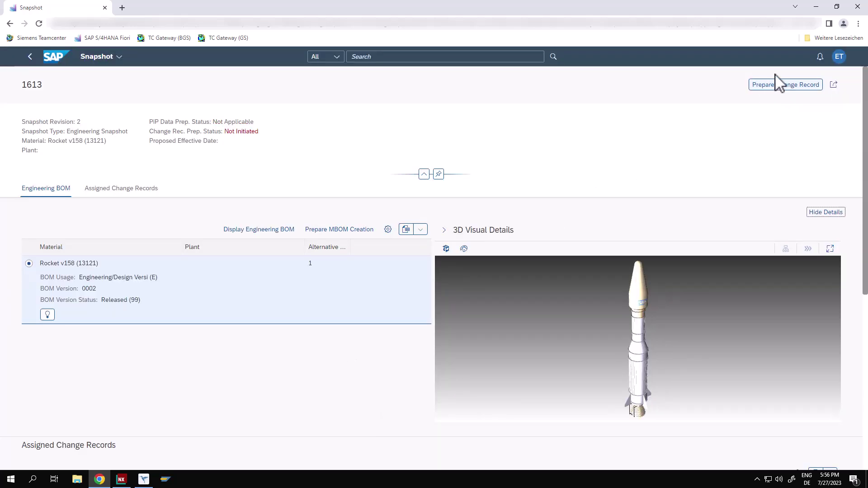
pyautogui.click(771, 87)
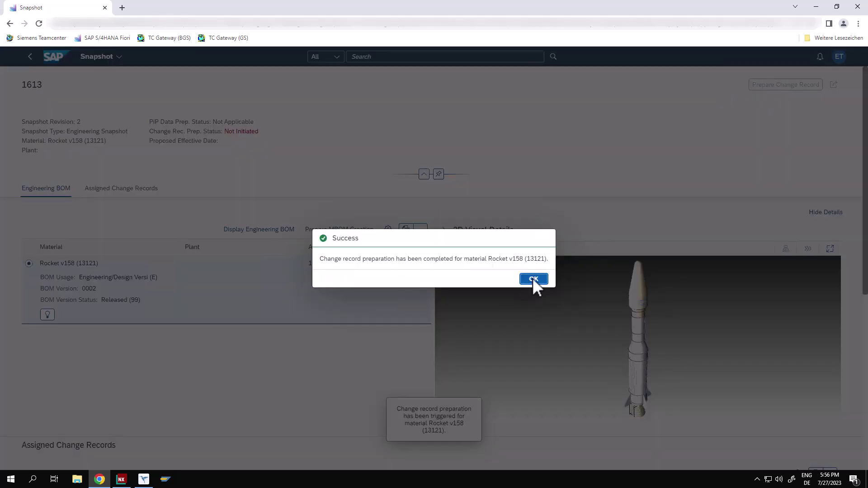
pyautogui.click(533, 279)
pyautogui.scroll(-1, 335, 308)
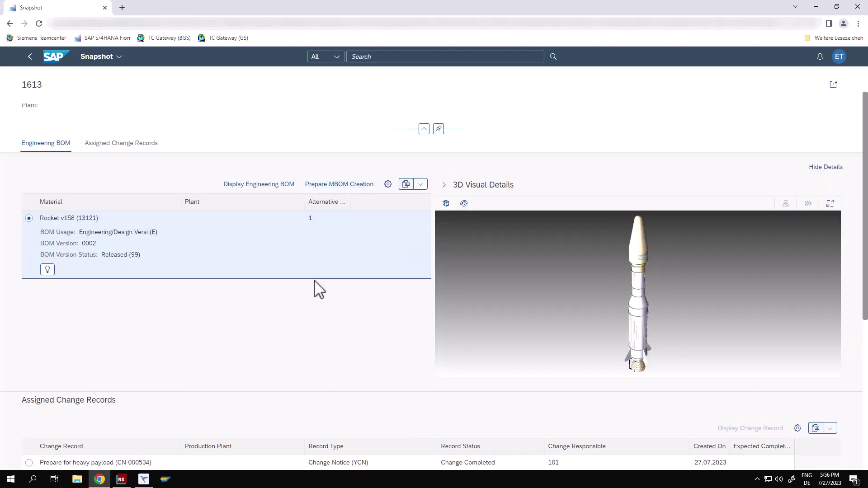
pyautogui.scroll(-2, 336, 306)
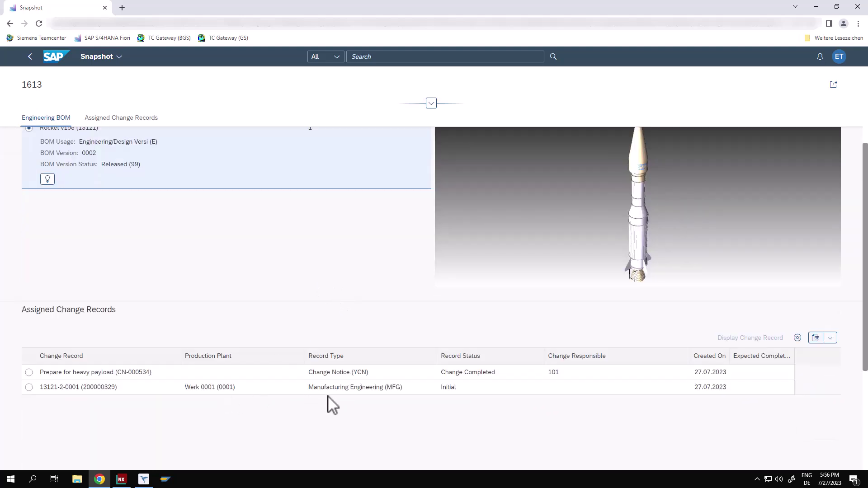
pyautogui.click(29, 387)
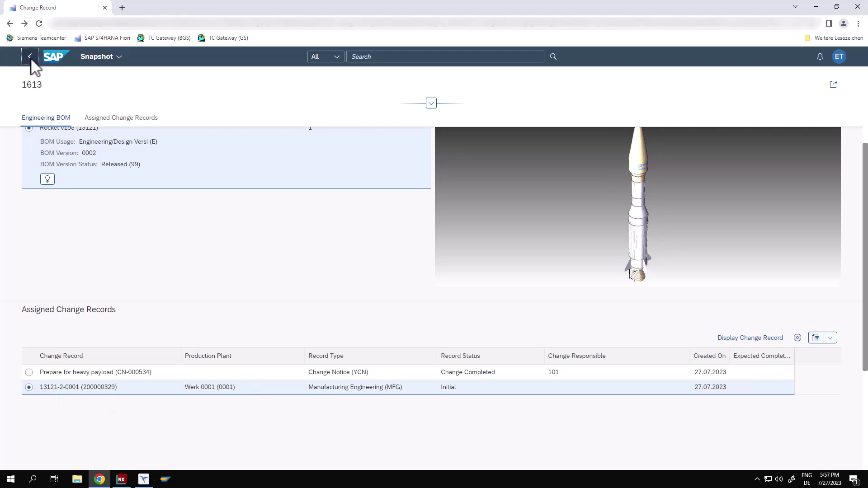
pyautogui.click(31, 58)
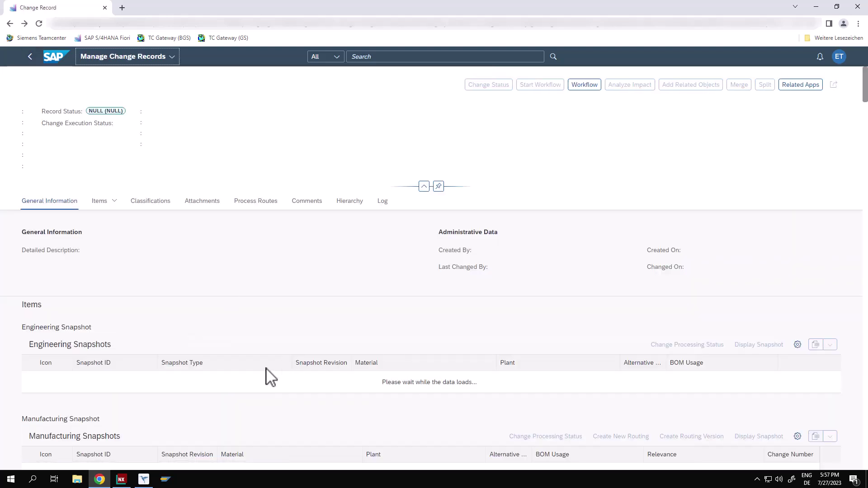
pyautogui.click(143, 485)
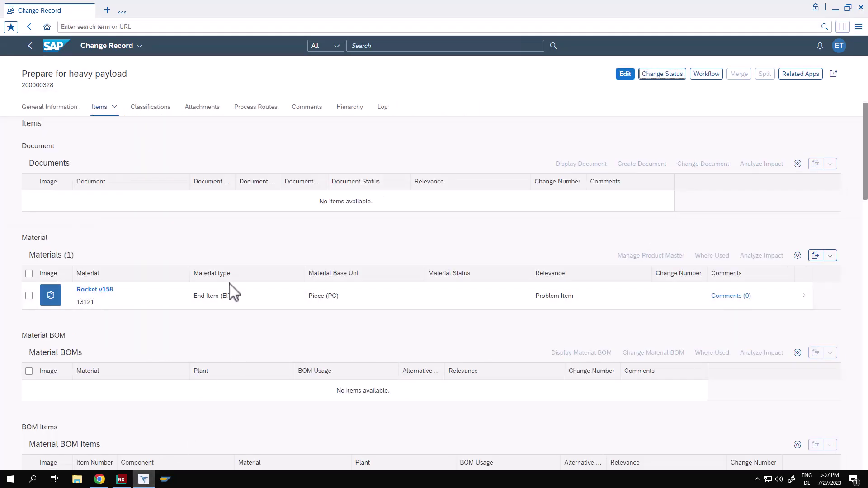
pyautogui.click(30, 46)
pyautogui.click(780, 109)
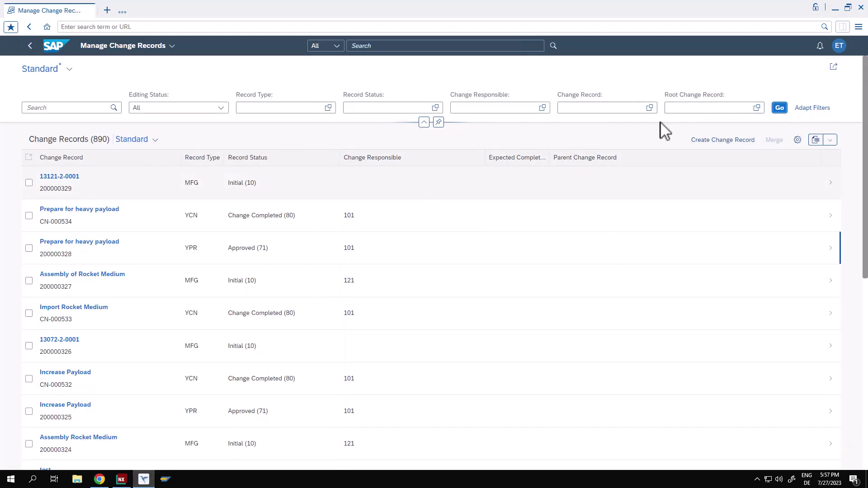
pyautogui.click(217, 193)
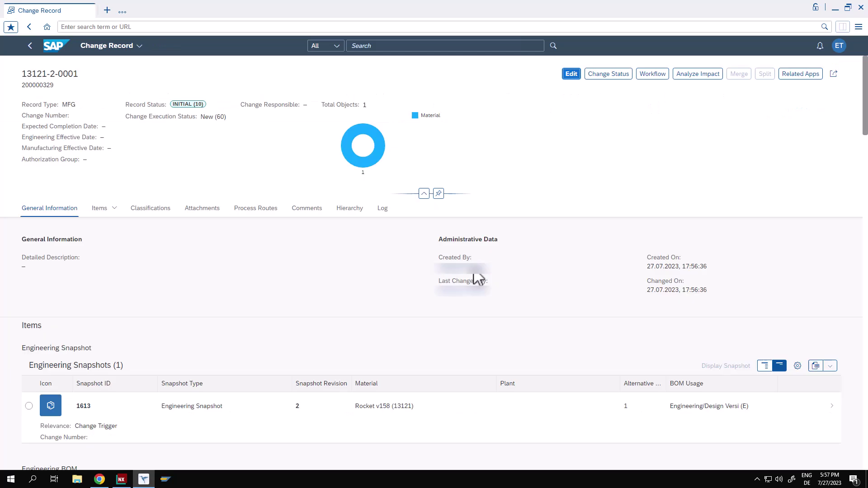
# Launch VEMP for the Rocket v158 planning scope in the change record's items.
pyautogui.scroll(-10, 364, 261)
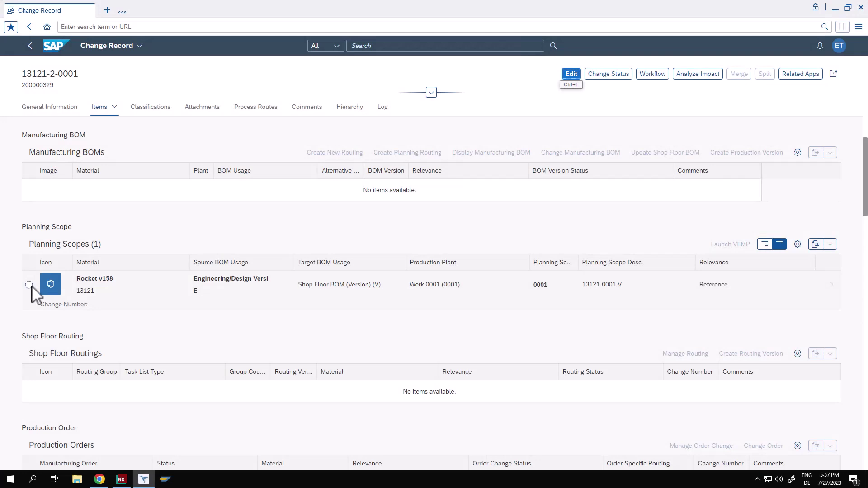
pyautogui.click(29, 285)
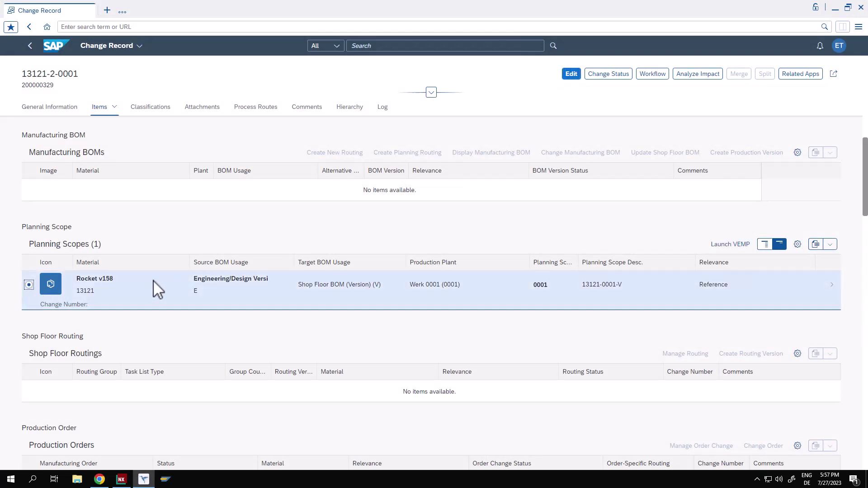
pyautogui.click(721, 244)
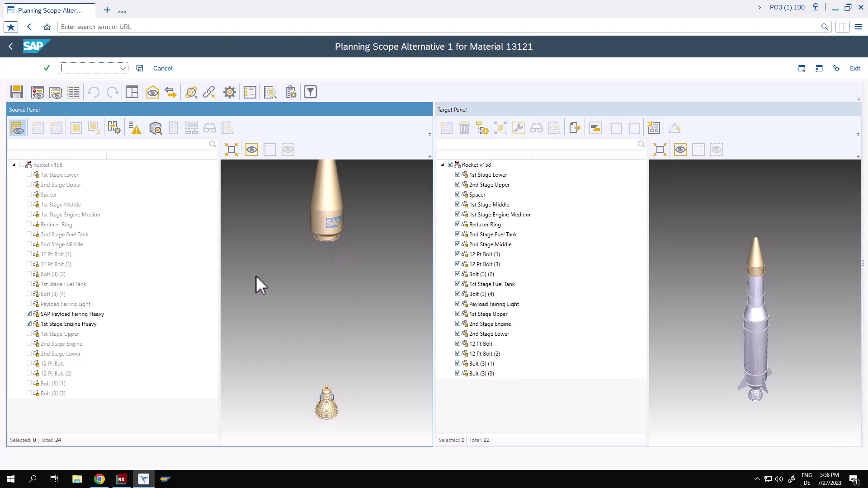
# Show the Working Panel and add Rocket v158 from the Target Panel to it.
pyautogui.click(379, 219)
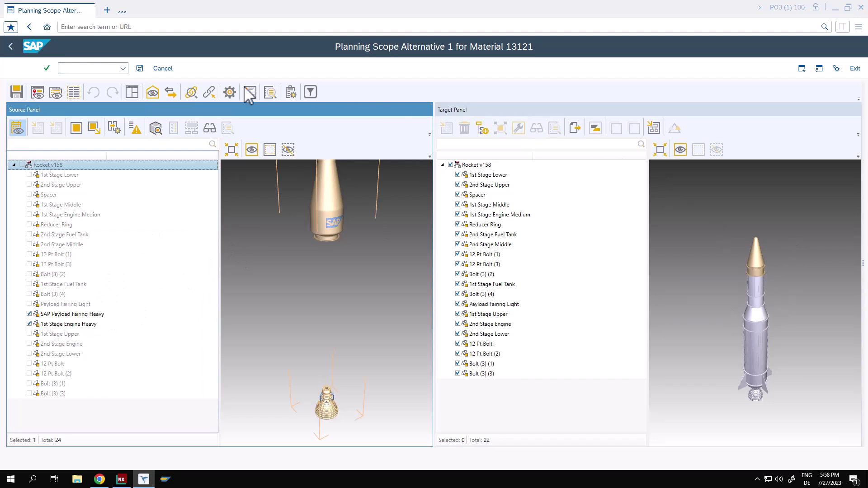
pyautogui.click(132, 92)
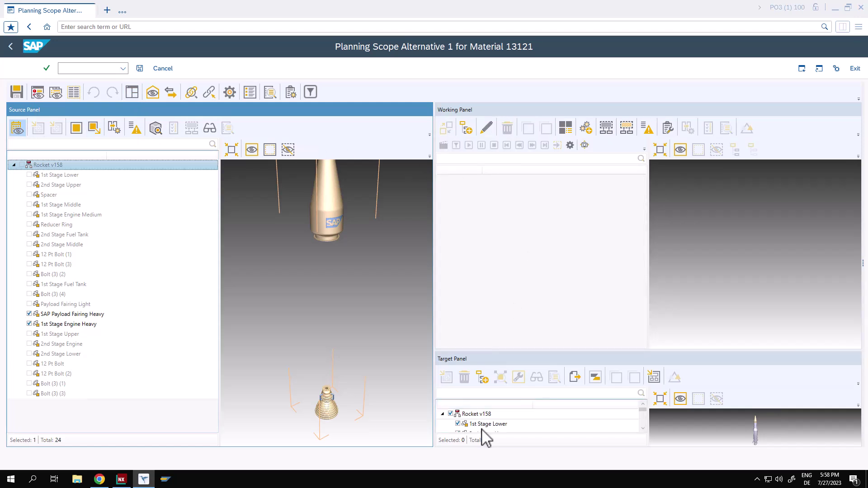
pyautogui.click(477, 414)
pyautogui.rightClick(478, 414)
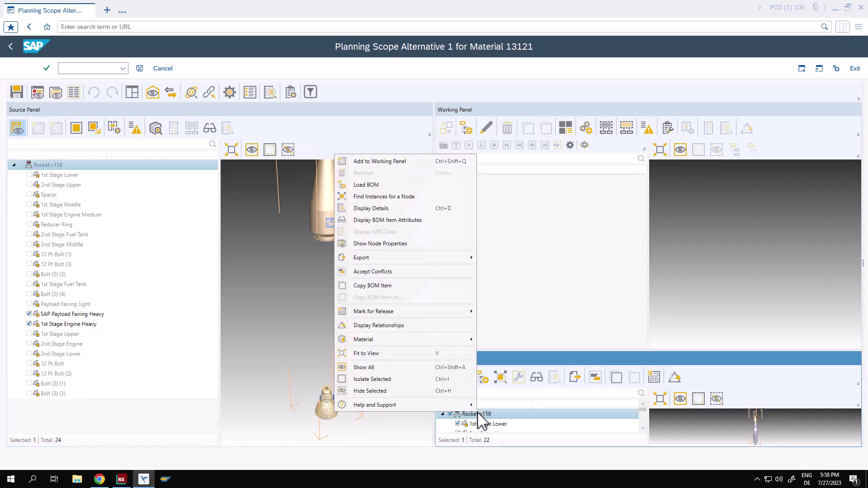
pyautogui.click(396, 165)
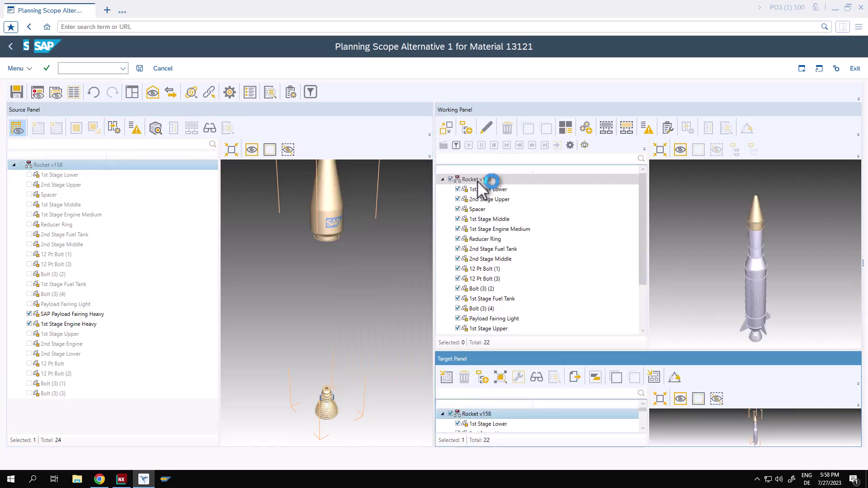
# Transfer SAP Payload Fairing Heavy and 1st Stage Engine Heavy from the source into the working Rocket v158, accepting a new BOM version.
pyautogui.click(478, 181)
pyautogui.click(64, 315)
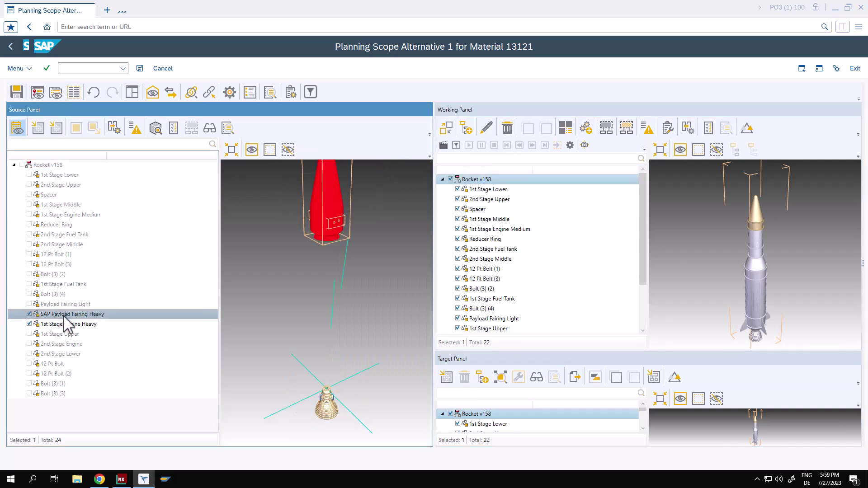
pyautogui.keyDown('ctrl'); pyautogui.click(64, 323); pyautogui.keyUp('ctrl')
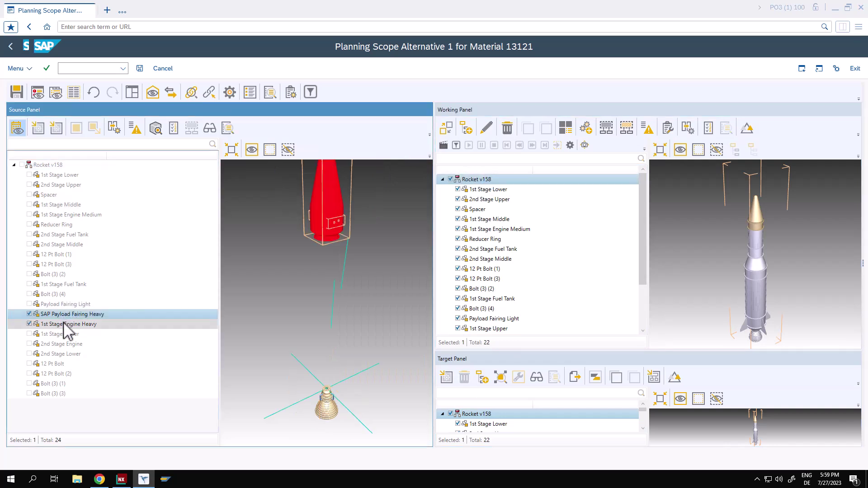
pyautogui.rightClick(103, 131)
pyautogui.click(116, 53)
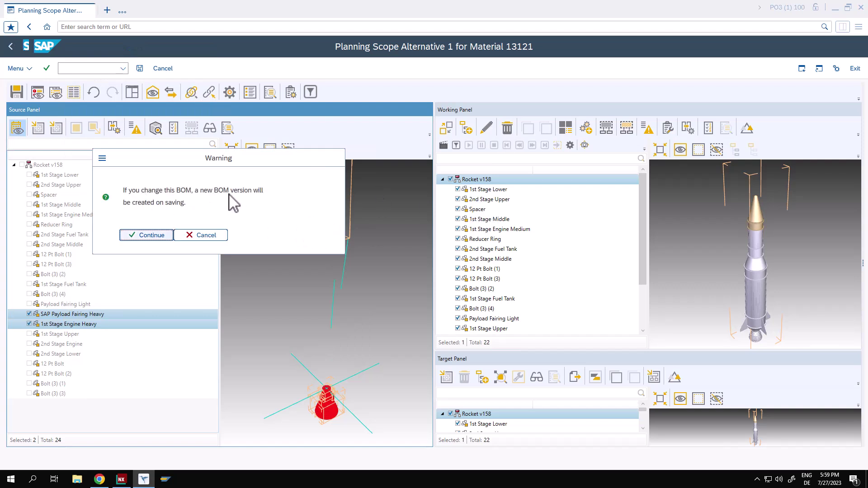
pyautogui.click(158, 239)
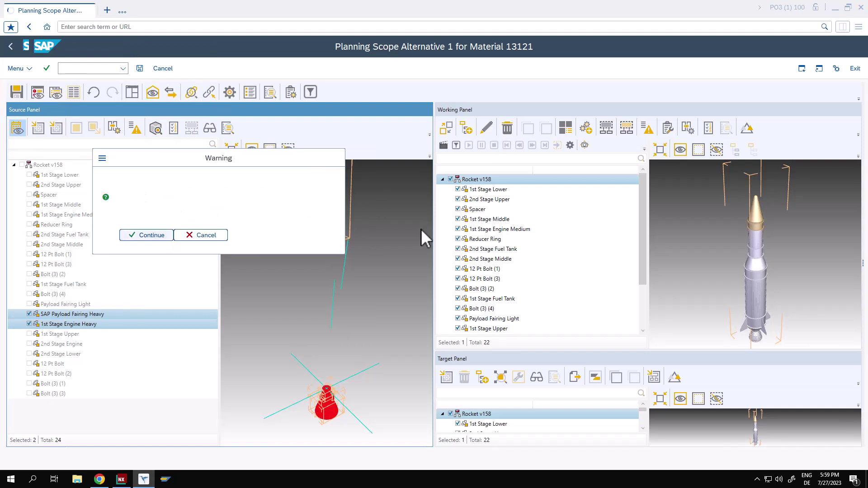
# Set the serial number upper limit of 1st Stage Engine Medium's BOM item effectivity in the Working Panel to 4.
pyautogui.doubleClick(488, 231)
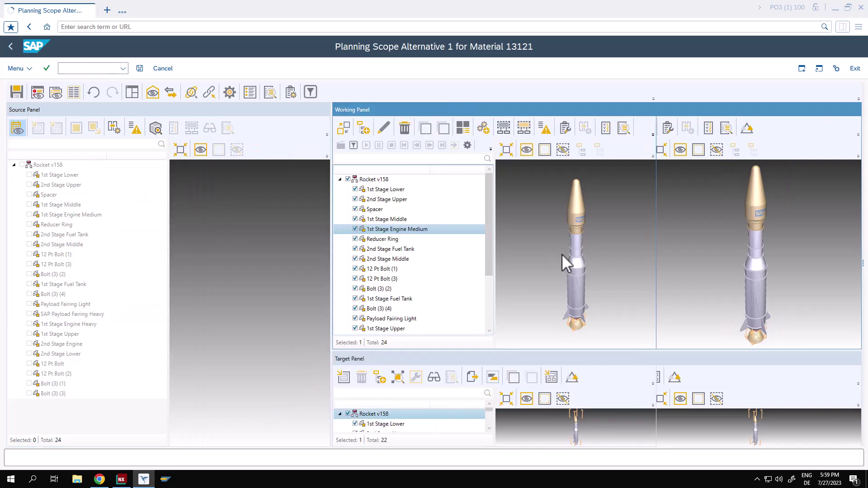
pyautogui.rightClick(404, 237)
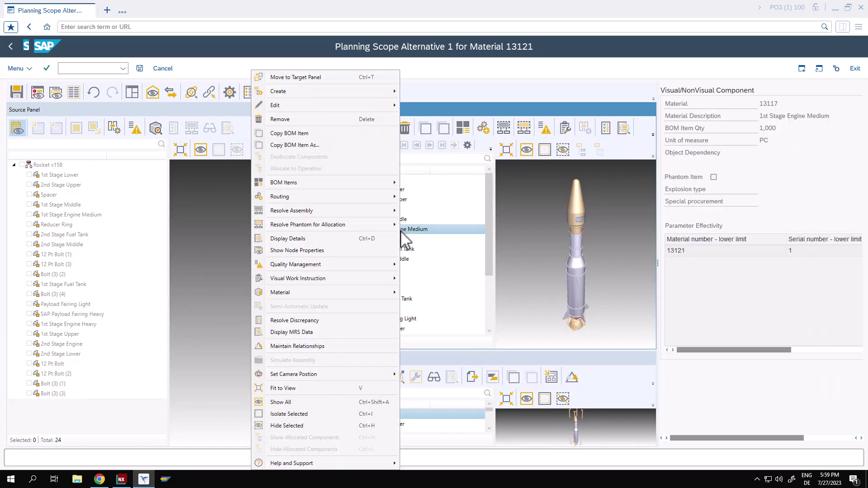
pyautogui.moveTo(338, 106)
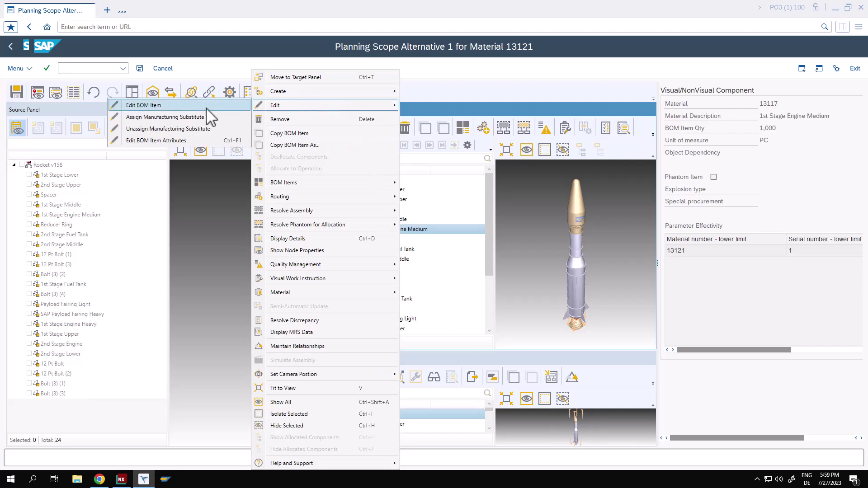
pyautogui.click(143, 105)
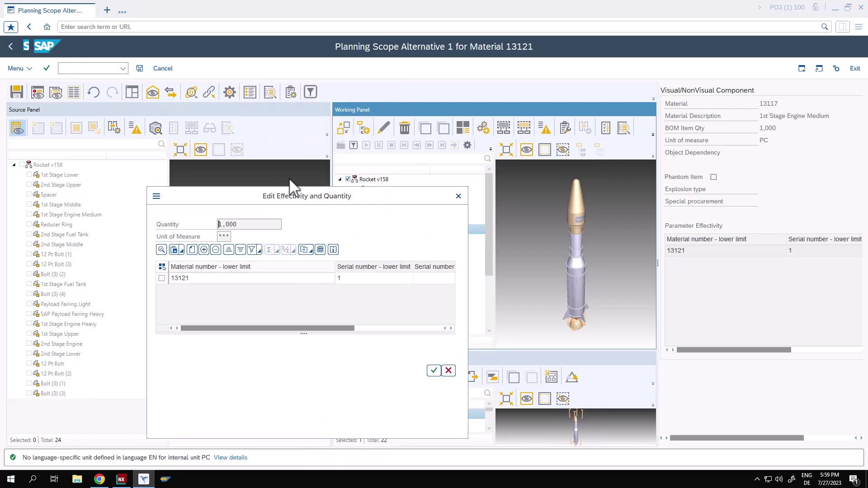
pyautogui.click(425, 279)
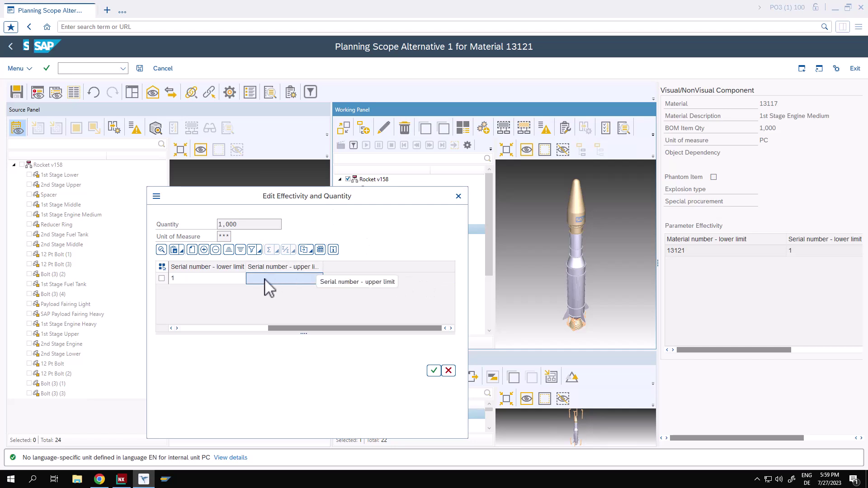
pyautogui.write('4')
pyautogui.click(435, 371)
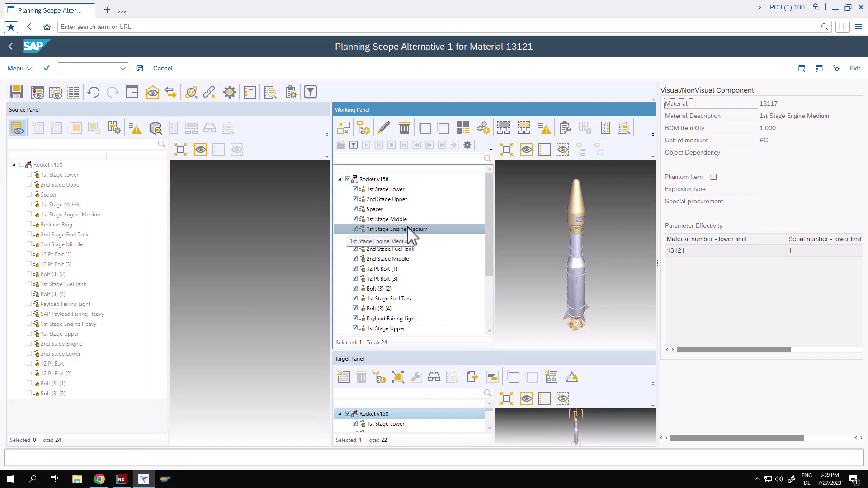
# Set the serial number upper limit of Payload Fairing Light's BOM item effectivity in the Working Panel to 4.
pyautogui.click(388, 320)
pyautogui.rightClick(388, 319)
pyautogui.moveTo(305, 39)
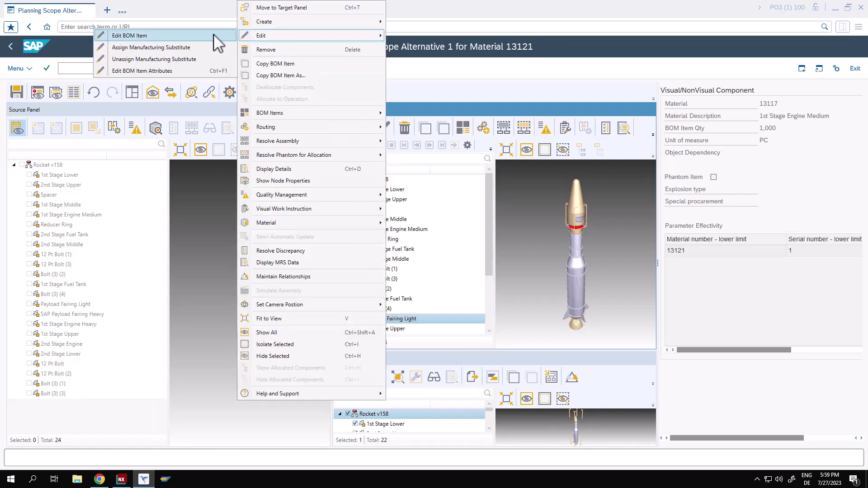
pyautogui.click(194, 34)
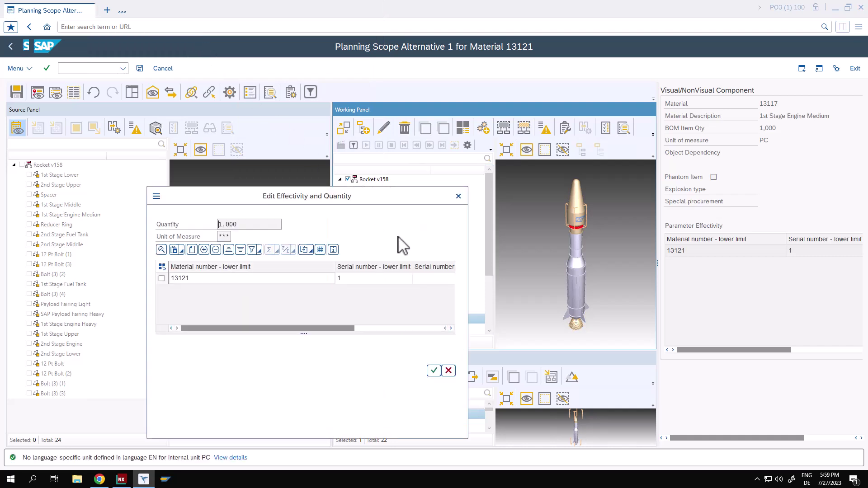
pyautogui.click(434, 279)
pyautogui.write('4')
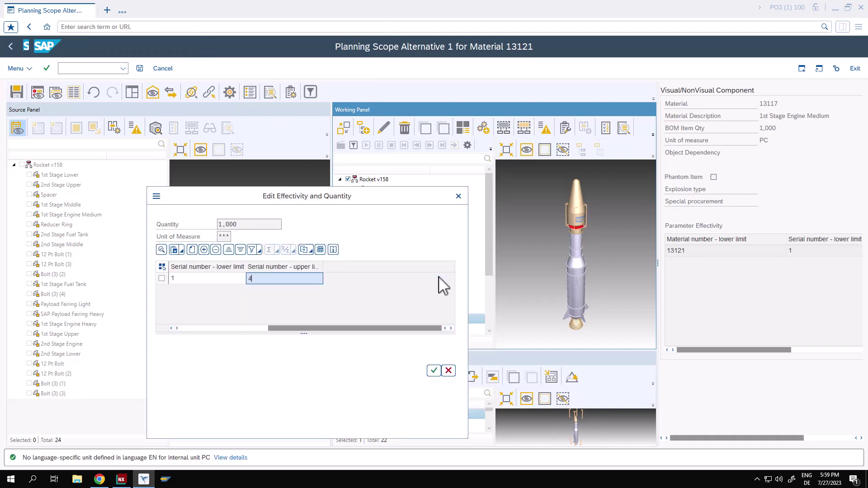
pyautogui.click(434, 371)
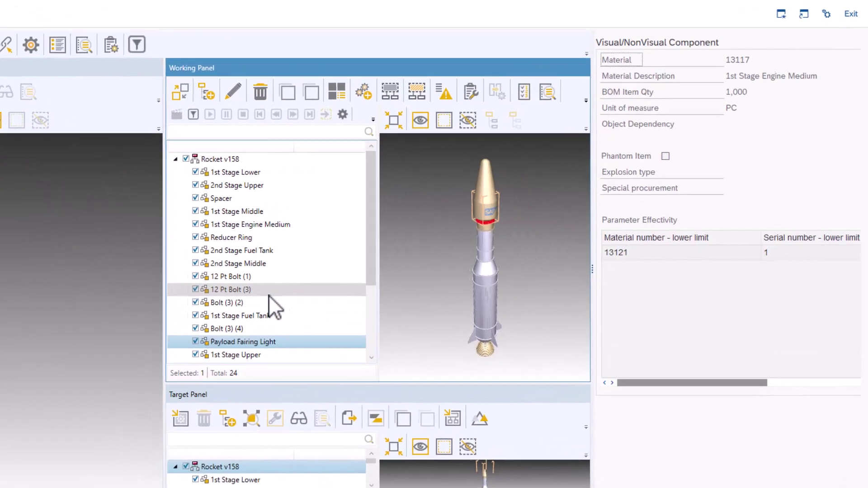
# Check the parameter effectivity of SAP Payload Fairing Heavy in the working Rocket v158, including its serial number limits.
pyautogui.scroll(-3, 383, 307)
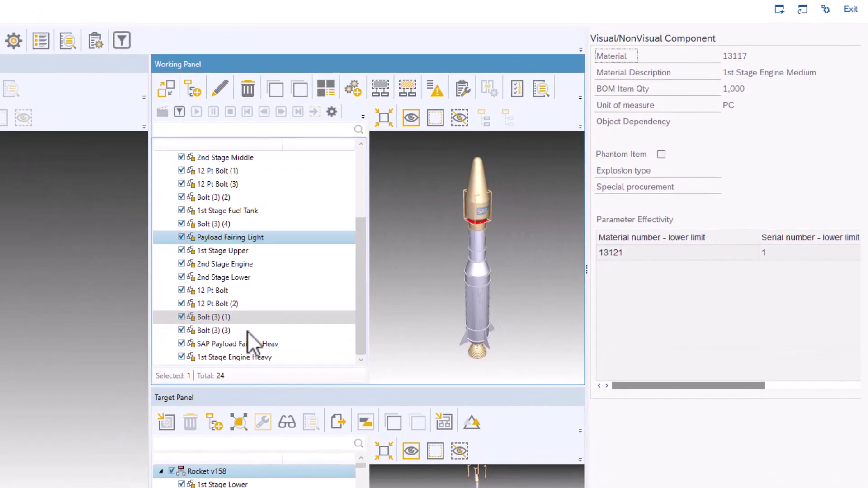
pyautogui.click(357, 322)
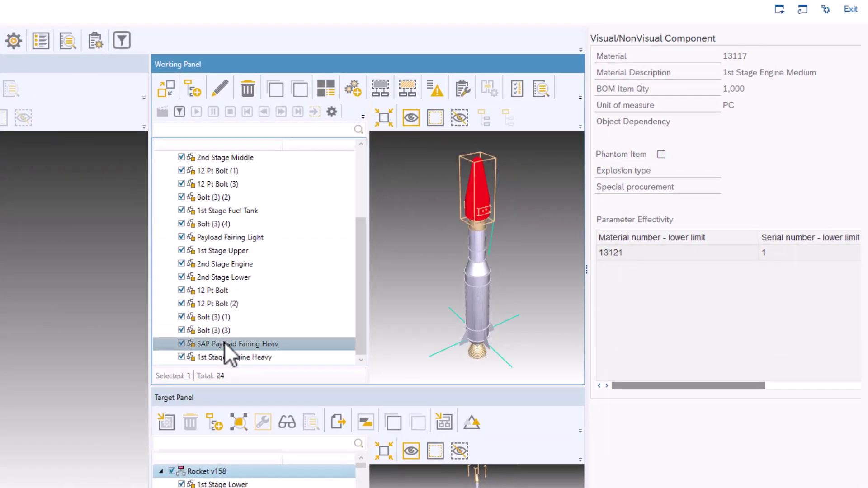
pyautogui.click(771, 258)
pyautogui.hscroll(5, 755, 290)
pyautogui.hscroll(-5, 753, 292)
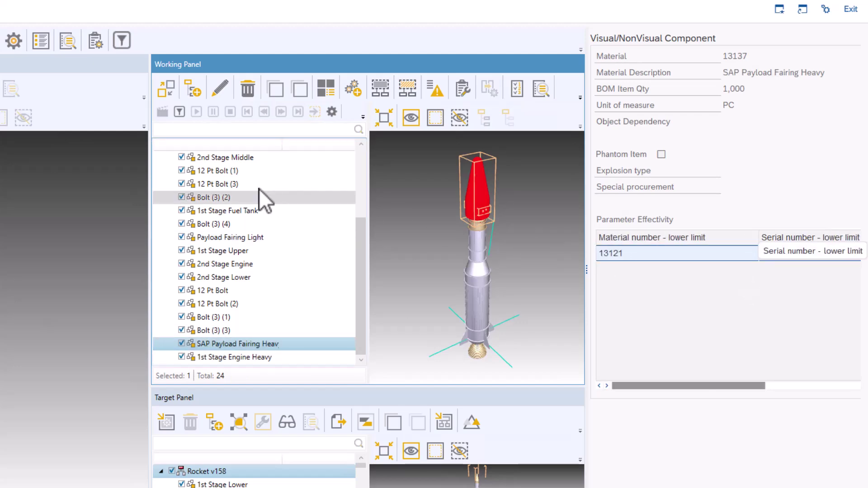
# Move the working Rocket v158 to the Target Panel and hide the Working Panel.
pyautogui.scroll(3, 259, 188)
pyautogui.click(212, 160)
pyautogui.rightClick(213, 159)
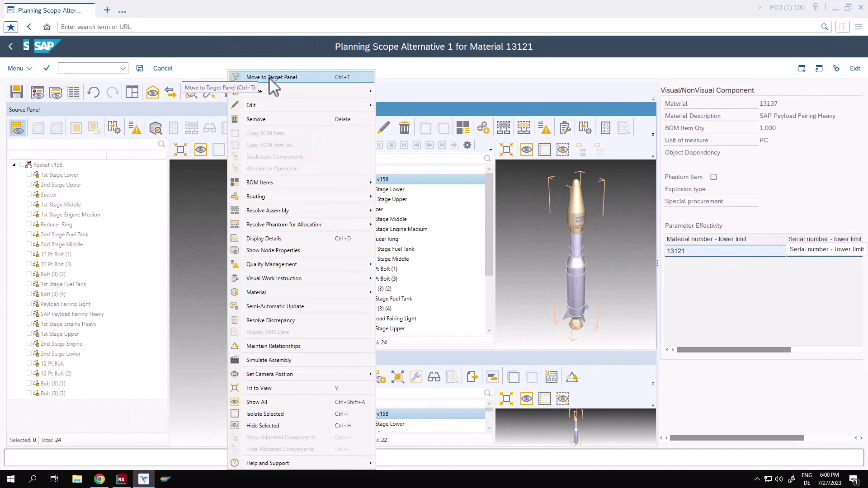
pyautogui.click(271, 79)
pyautogui.click(132, 92)
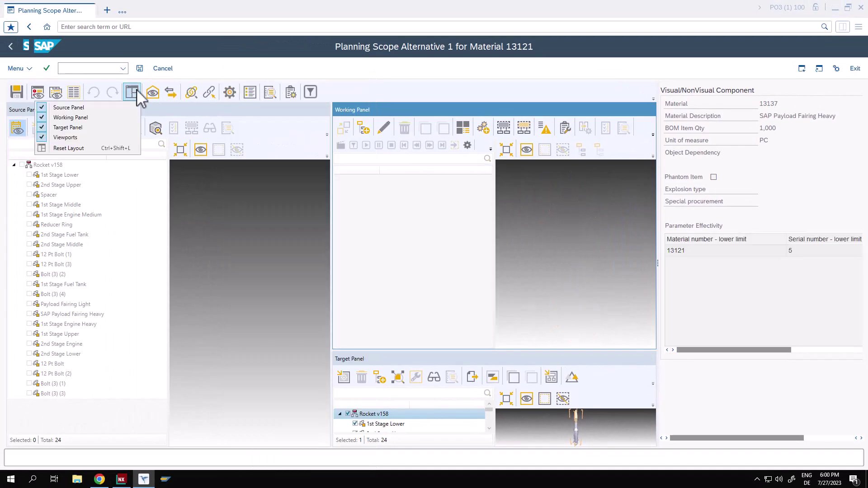
pyautogui.click(110, 119)
# Mark Rocket v158 in the Target Panel for release, save and exit the planning, and acknowledge the message list.
pyautogui.click(21, 90)
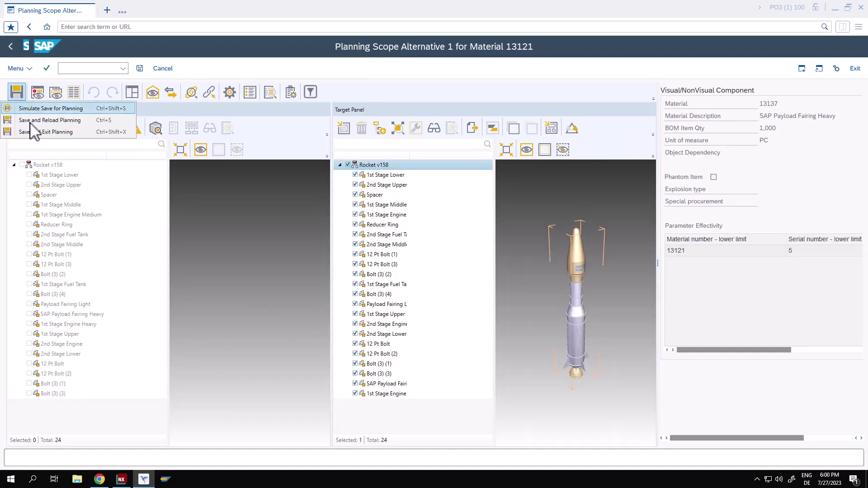
pyautogui.rightClick(377, 167)
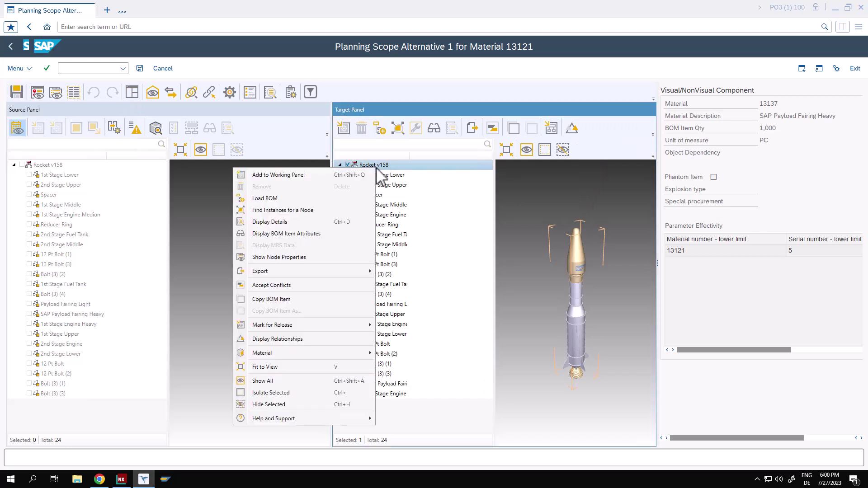
pyautogui.moveTo(316, 326)
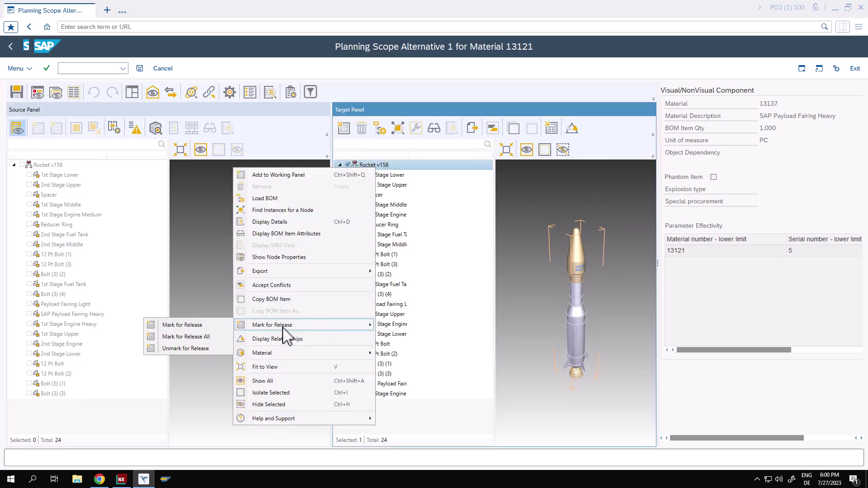
pyautogui.click(211, 325)
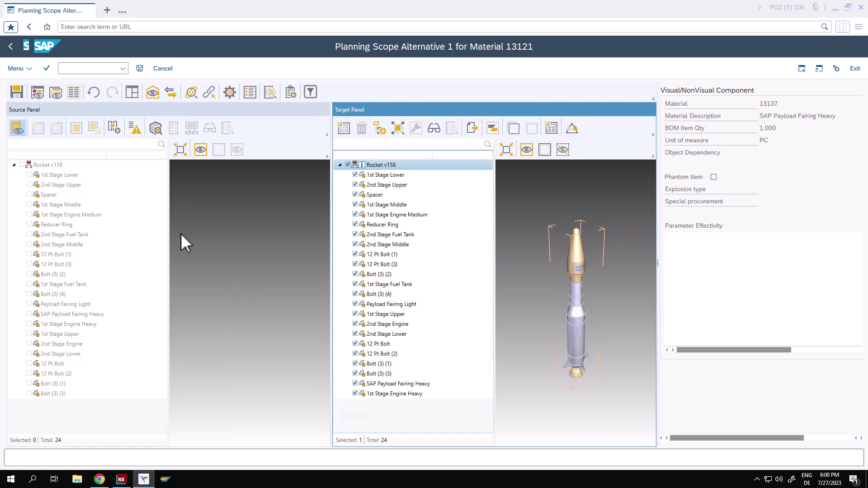
pyautogui.click(17, 91)
pyautogui.click(45, 132)
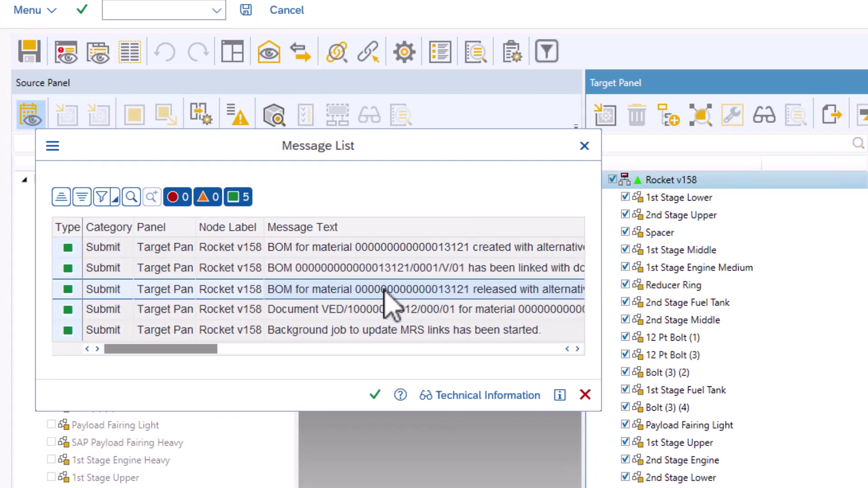
pyautogui.click(375, 395)
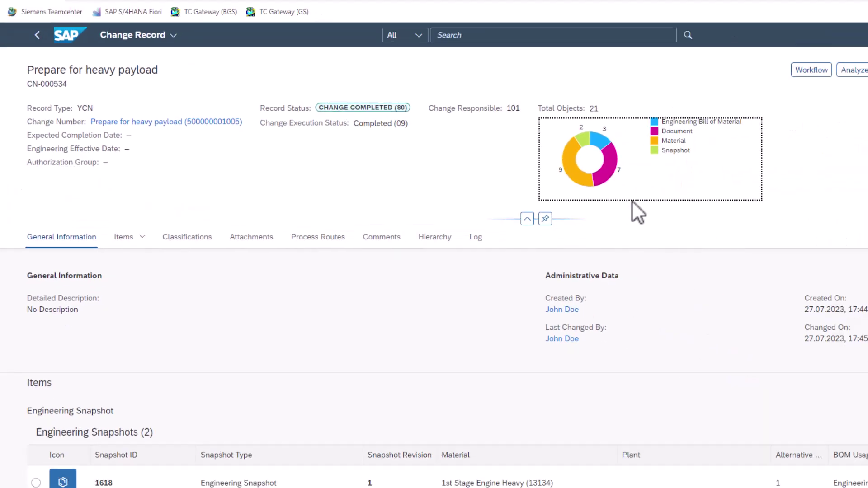
pyautogui.rightClick(509, 194)
pyautogui.click(530, 229)
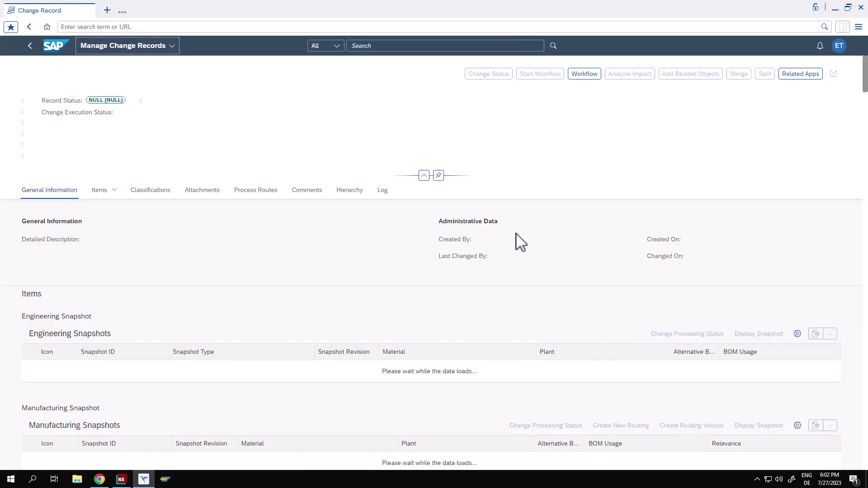
pyautogui.scroll(-3, 516, 233)
pyautogui.scroll(-5, 516, 233)
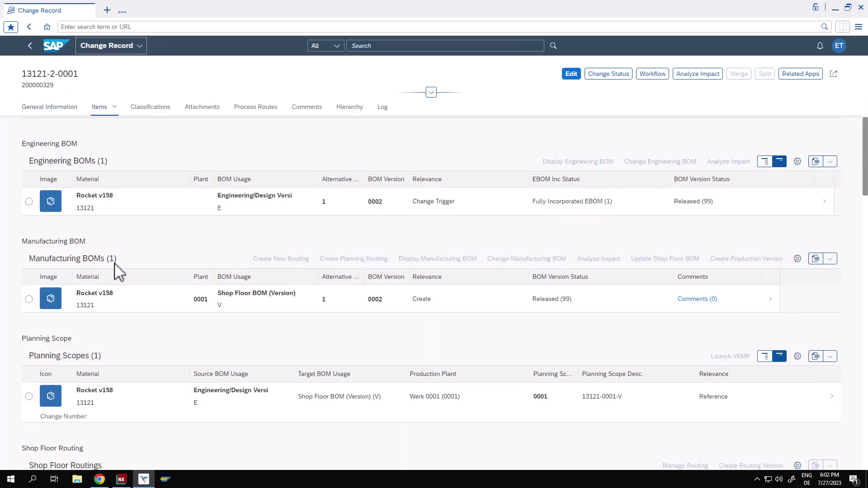
pyautogui.click(29, 299)
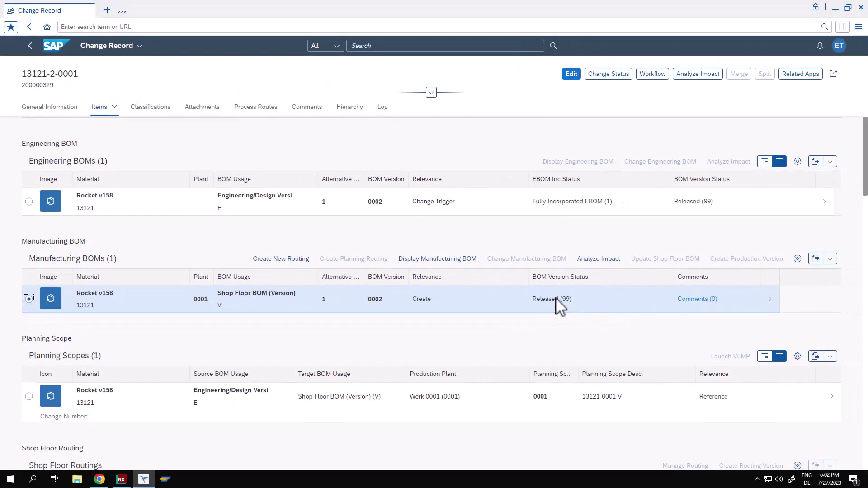
pyautogui.click(600, 260)
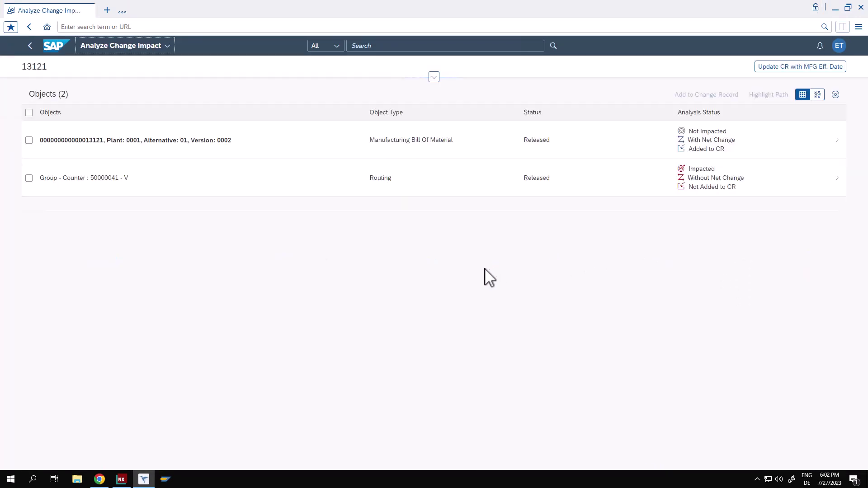
# Examine the net change between versions 0001 and 0002 of material 13121's manufacturing bill of material.
pyautogui.click(394, 142)
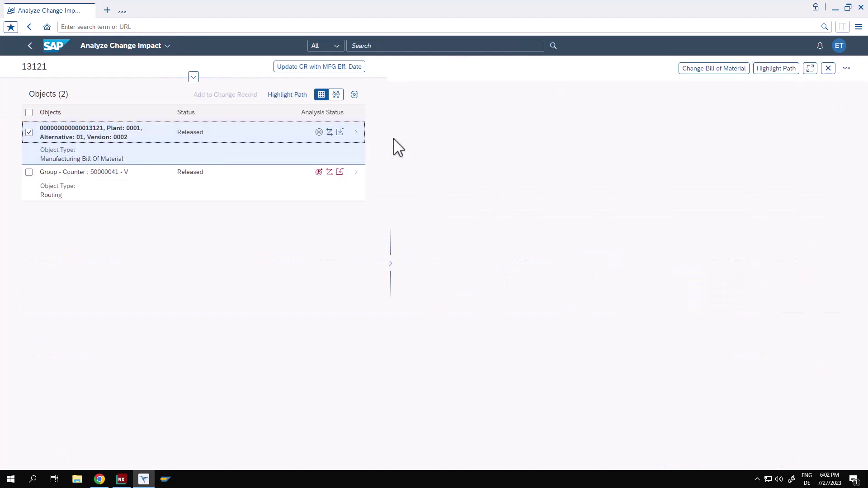
pyautogui.scroll(-5, 595, 214)
pyautogui.scroll(-5, 517, 248)
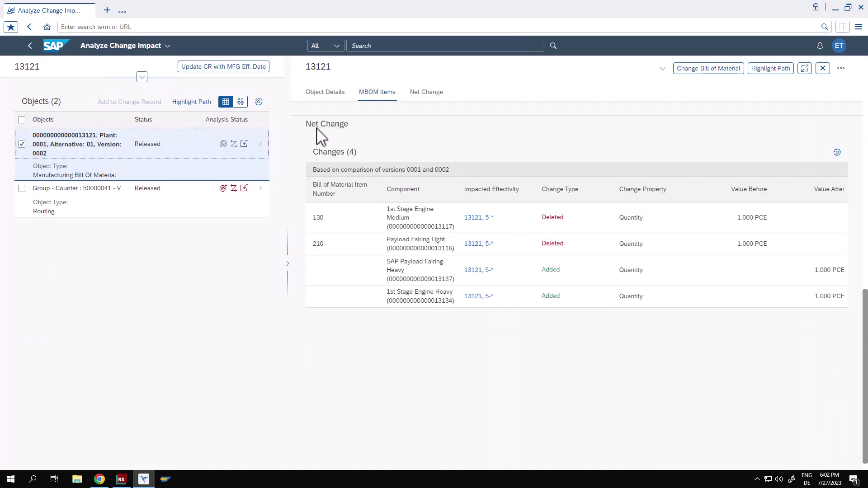
pyautogui.scroll(1, 459, 258)
pyautogui.click(389, 265)
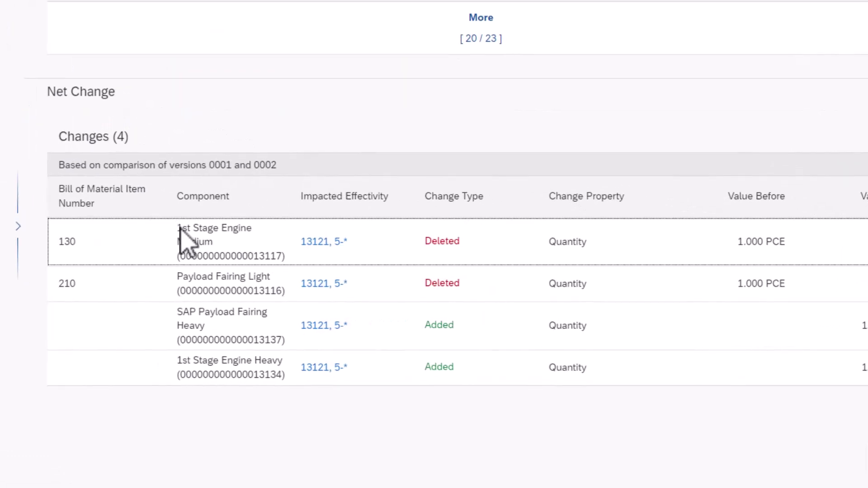
pyautogui.moveTo(180, 229); pyautogui.dragTo(213, 245)
pyautogui.click(216, 247)
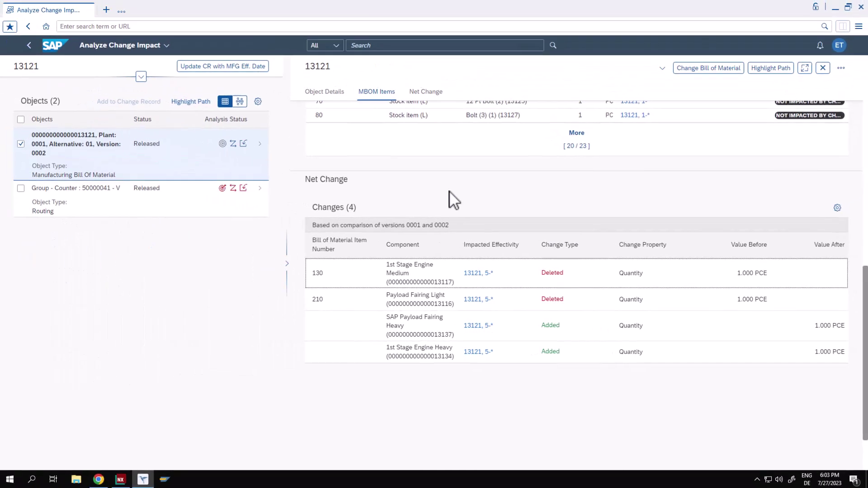
# Show the impact objects as a graph and add routing 50000041 to the change record with the relevance New Version.
pyautogui.click(239, 102)
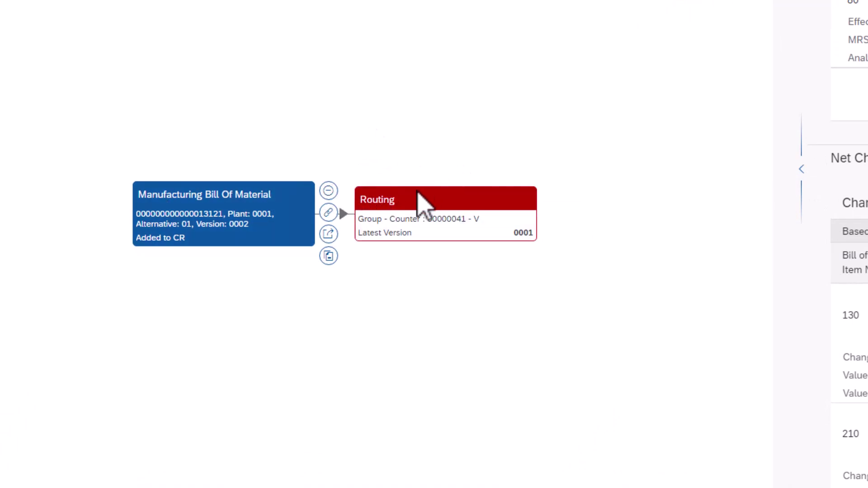
pyautogui.click(401, 209)
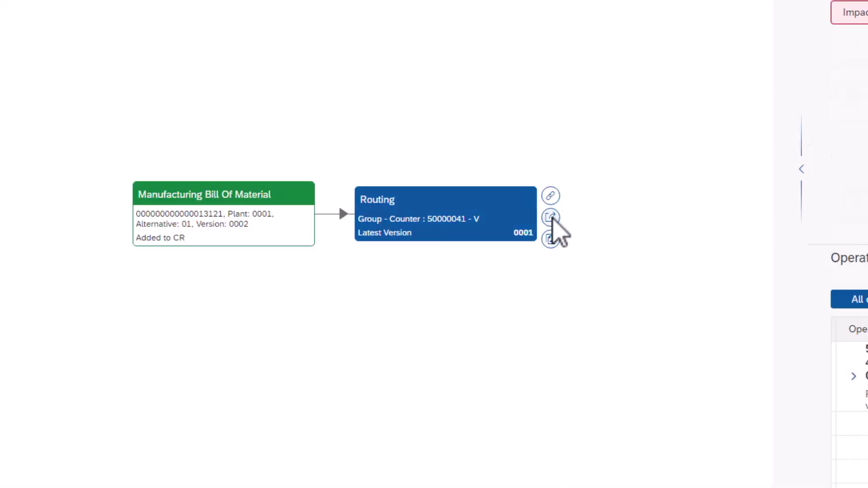
pyautogui.click(552, 219)
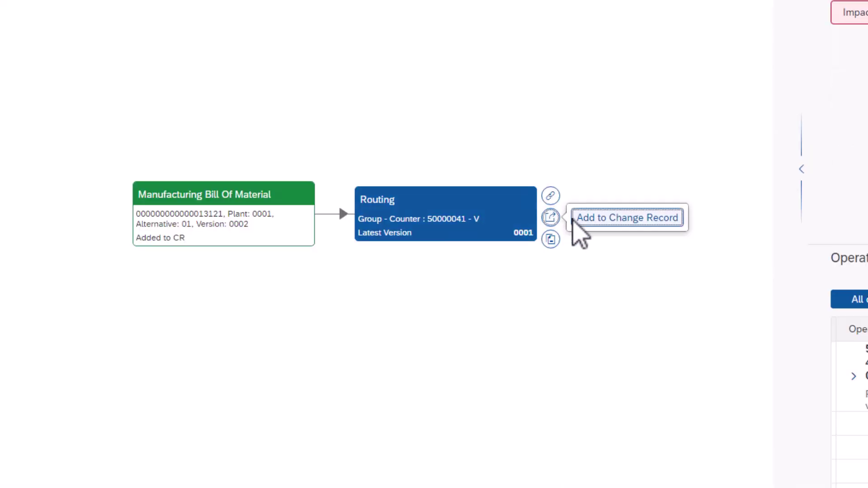
pyautogui.click(615, 222)
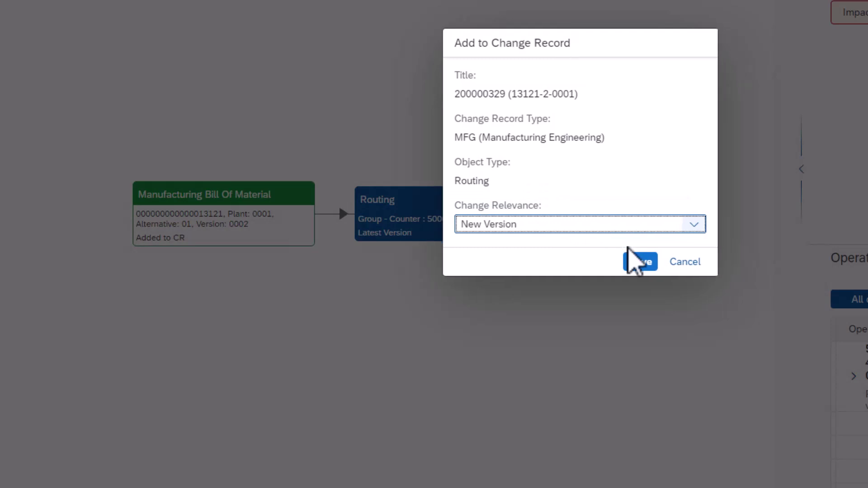
pyautogui.click(636, 264)
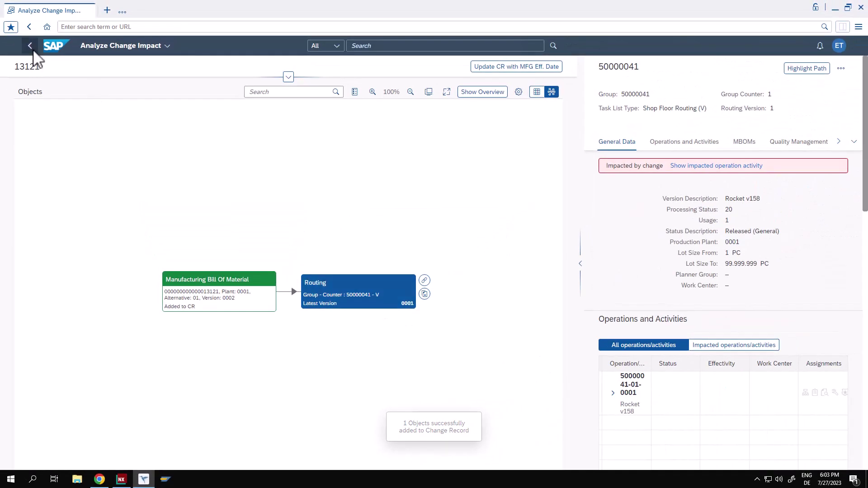
# Return to the change record and open version 2 of shop floor routing 50000041 for editing.
pyautogui.click(30, 46)
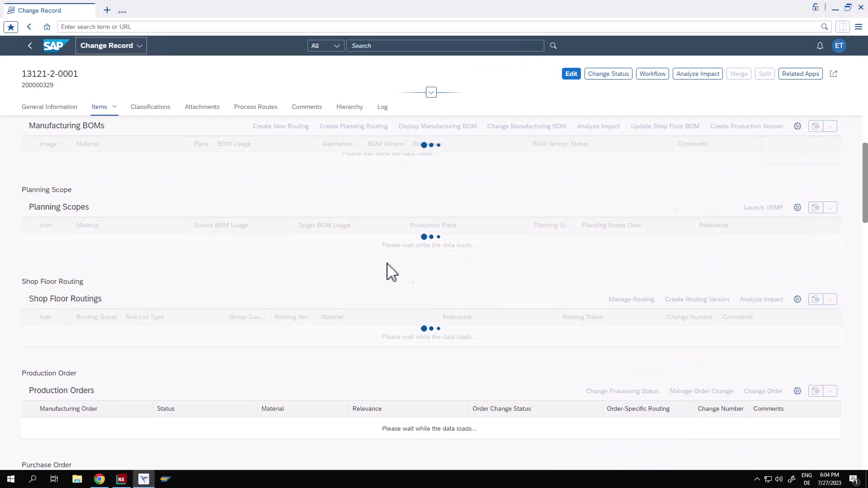
pyautogui.scroll(-2, 387, 272)
pyautogui.click(291, 267)
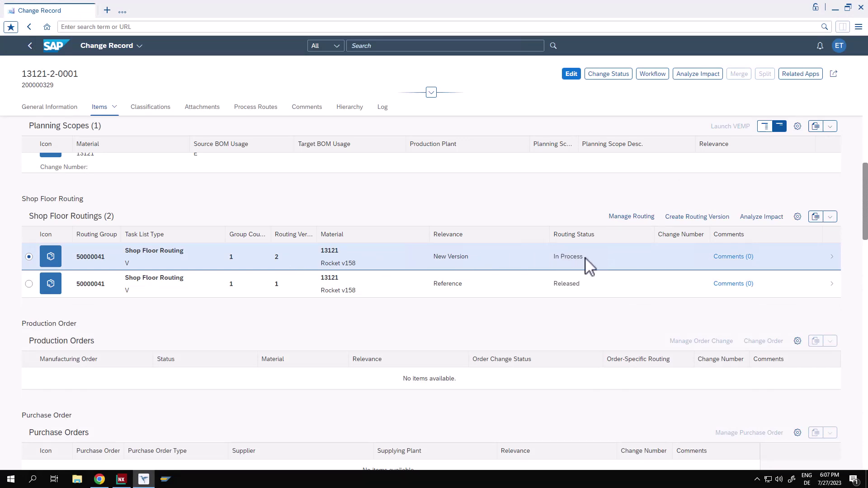
pyautogui.click(632, 216)
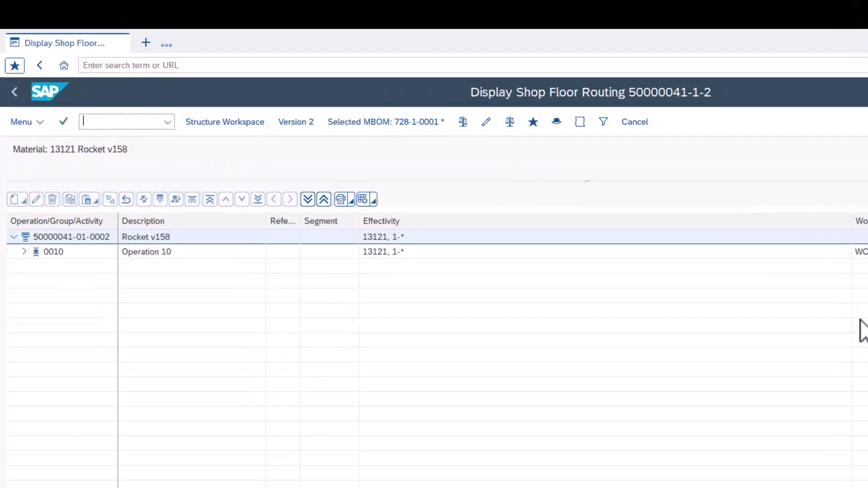
pyautogui.click(486, 121)
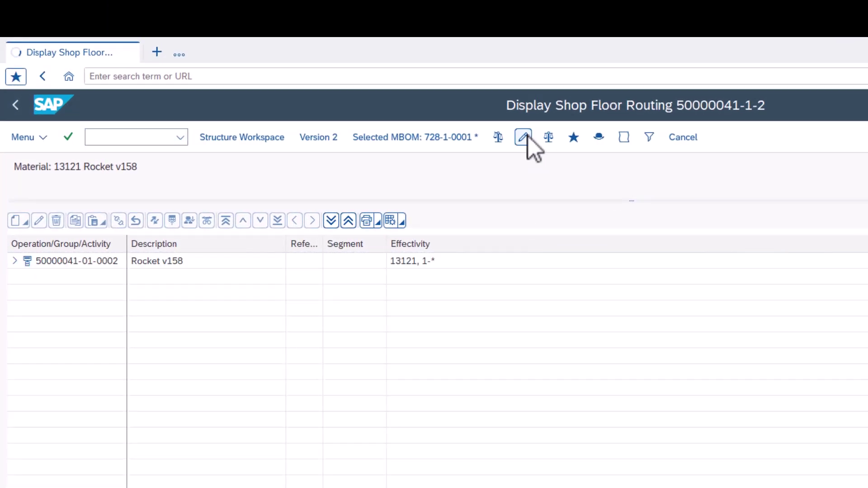
# Add operation activity 30 "Rocket Heavy" in the Produce segment under operation 0010, effective for material 13121 from serial number 5.
pyautogui.click(25, 277)
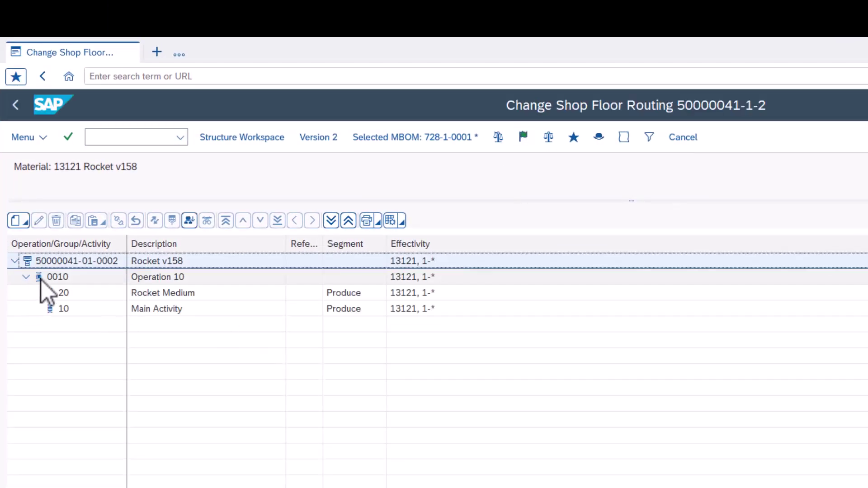
pyautogui.click(47, 278)
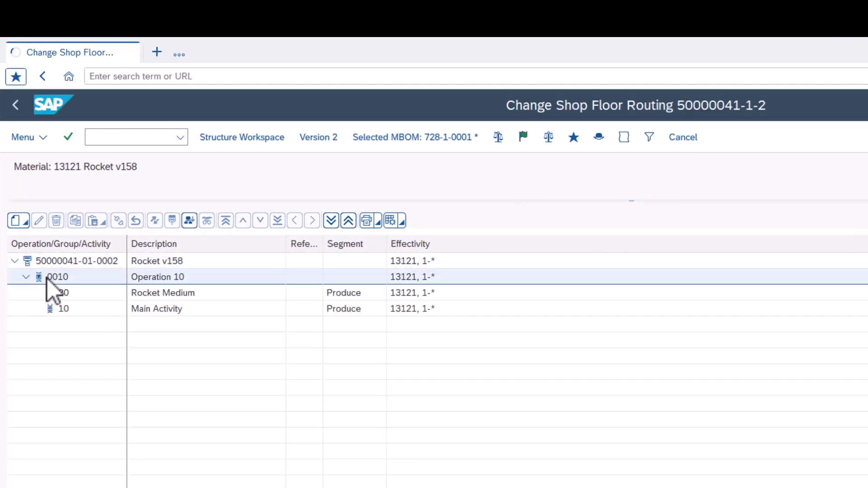
pyautogui.click(21, 220)
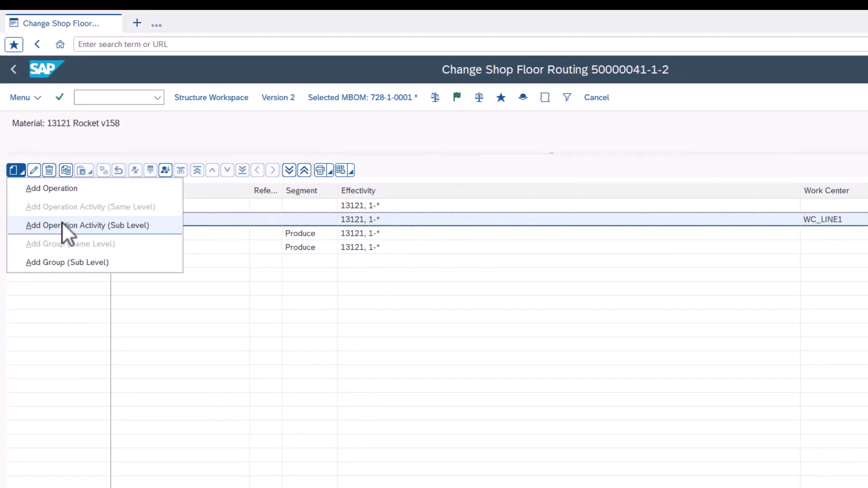
pyautogui.click(61, 223)
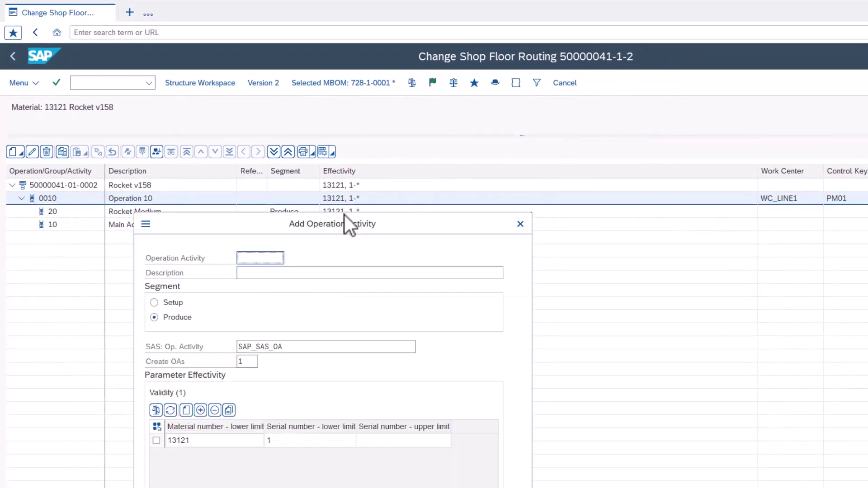
pyautogui.moveTo(345, 215); pyautogui.dragTo(570, 123)
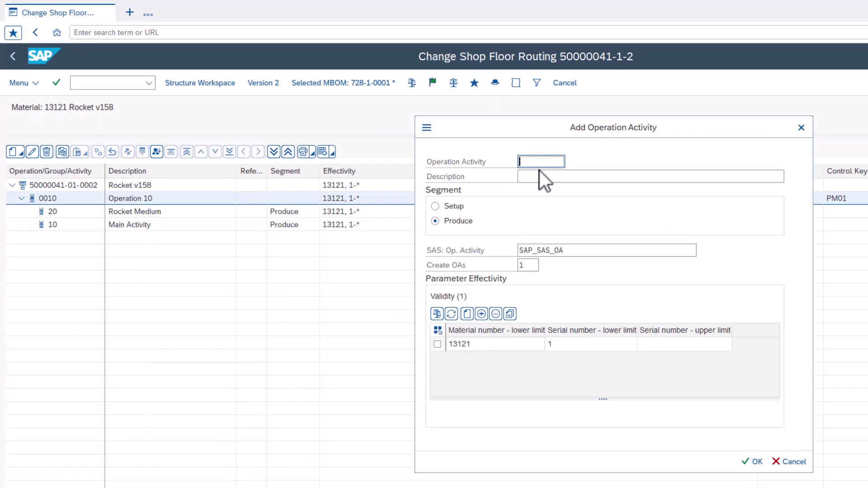
pyautogui.write('30')
pyautogui.press('Tab')
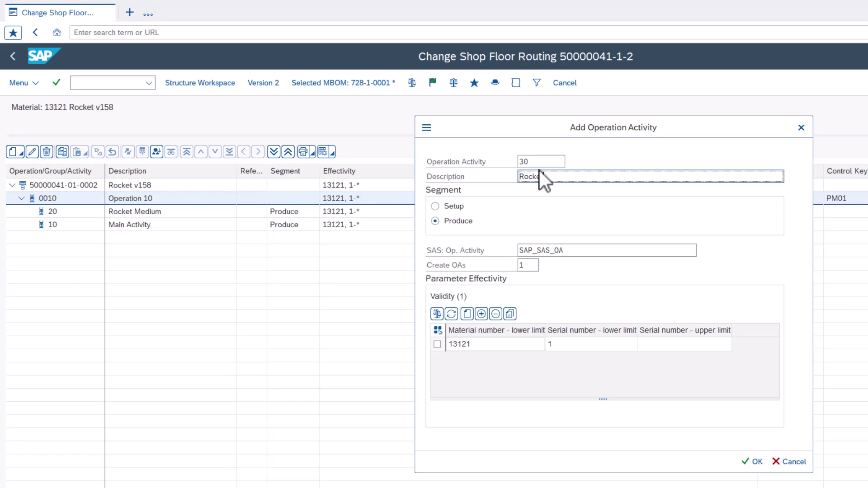
pyautogui.write('Rocket Heavy')
pyautogui.click(583, 345)
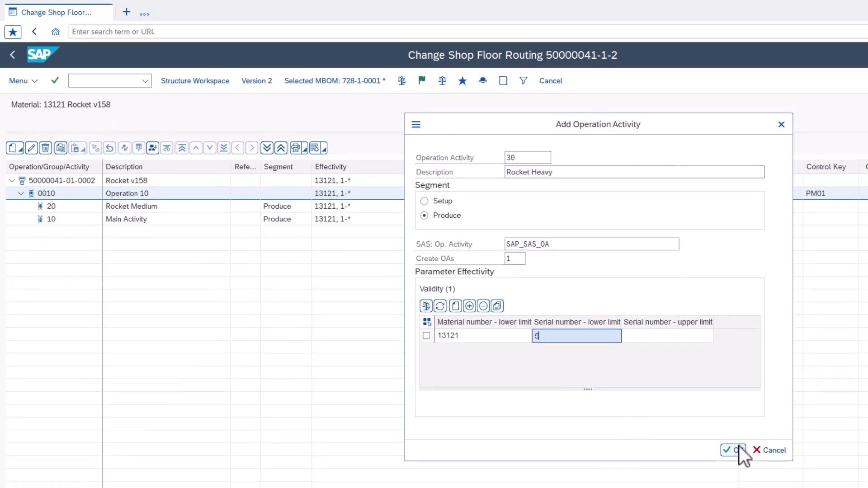
pyautogui.click(748, 461)
# Limit the effectivity of activity 20 "Rocket Medium" to serial numbers up to 4.
pyautogui.click(77, 188)
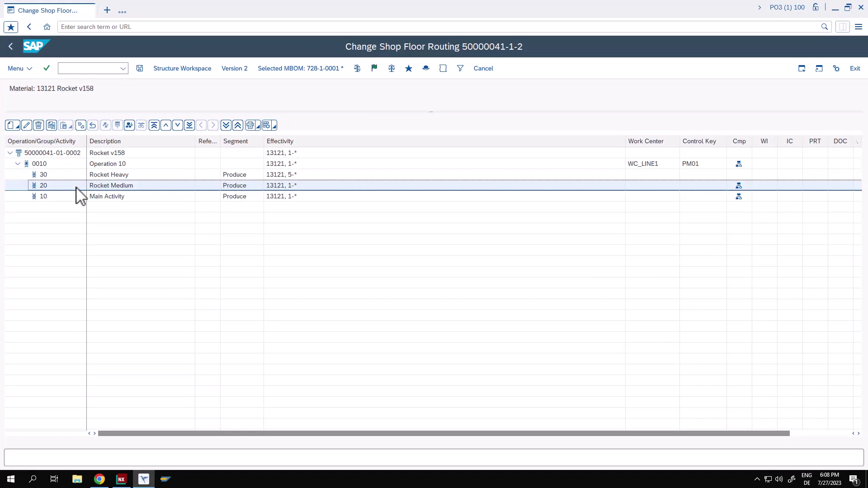
pyautogui.click(26, 125)
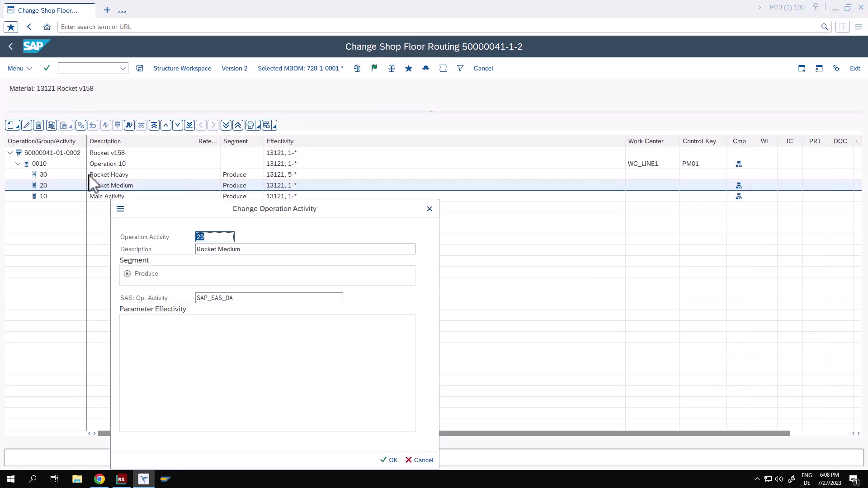
pyautogui.click(328, 366)
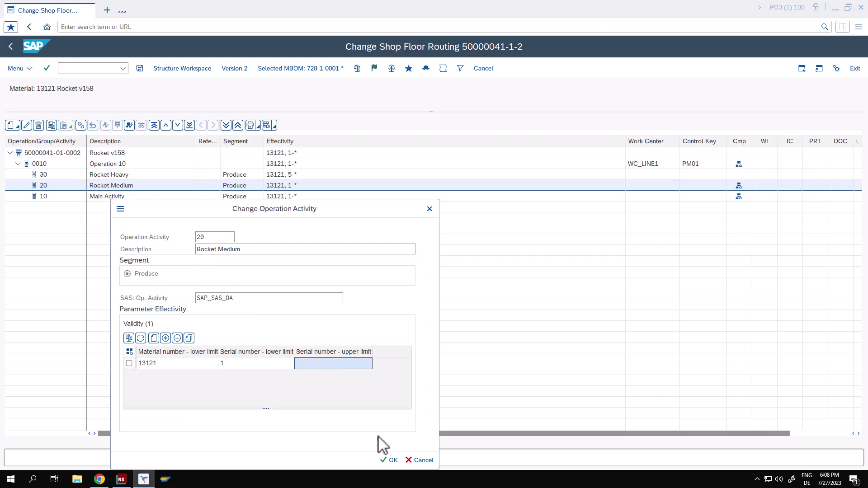
pyautogui.click(392, 458)
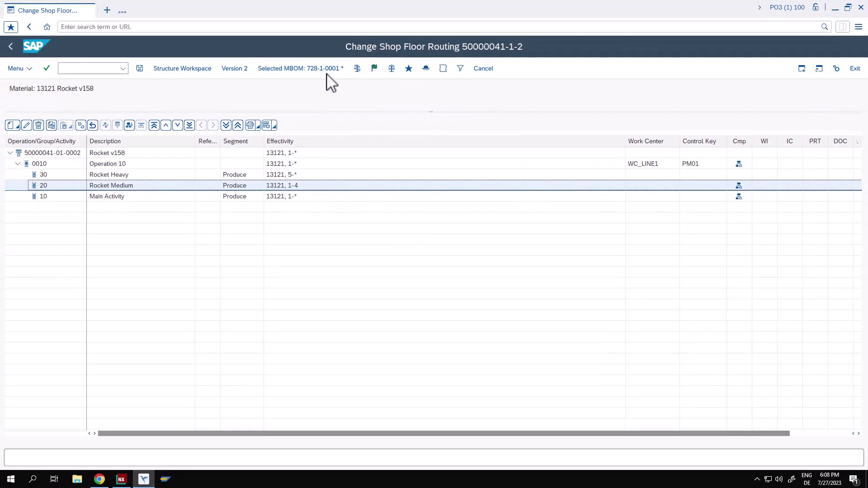
# Adjust the MBOM assigned to the routing header to the released version 0002.
pyautogui.click(189, 71)
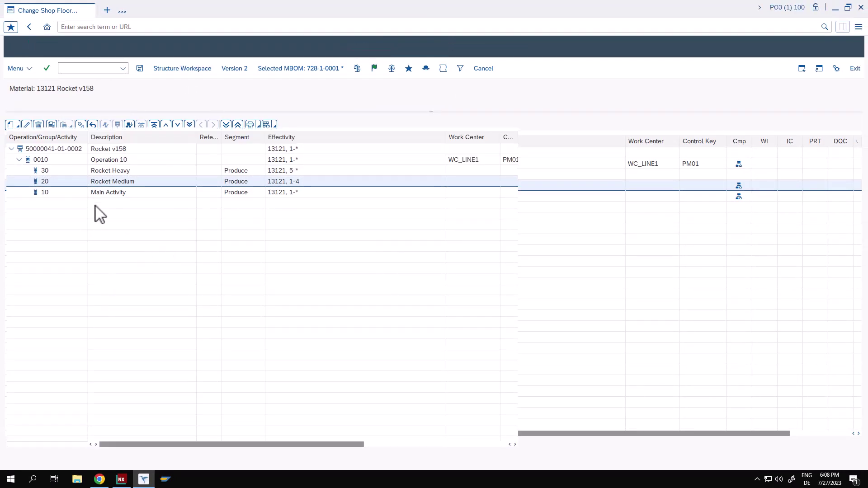
pyautogui.click(38, 150)
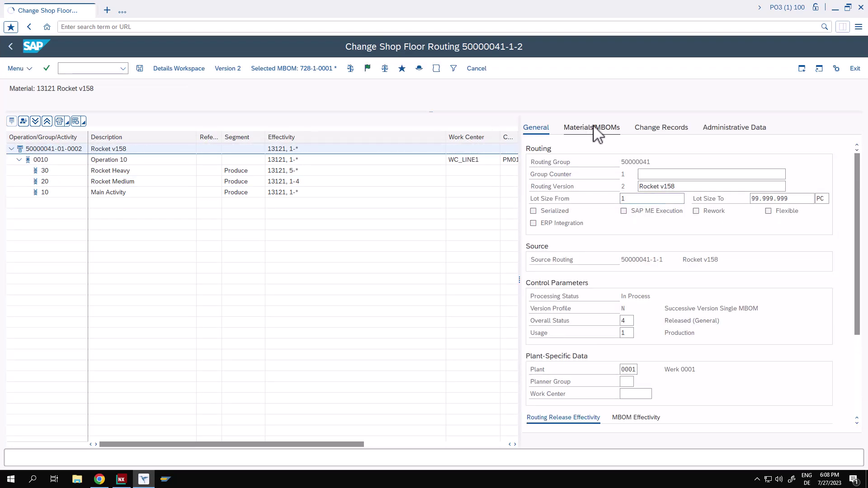
pyautogui.click(595, 131)
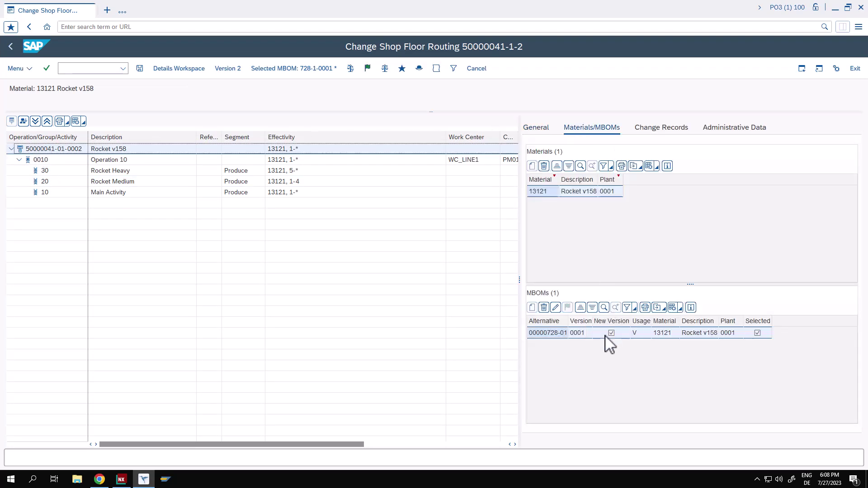
pyautogui.click(555, 307)
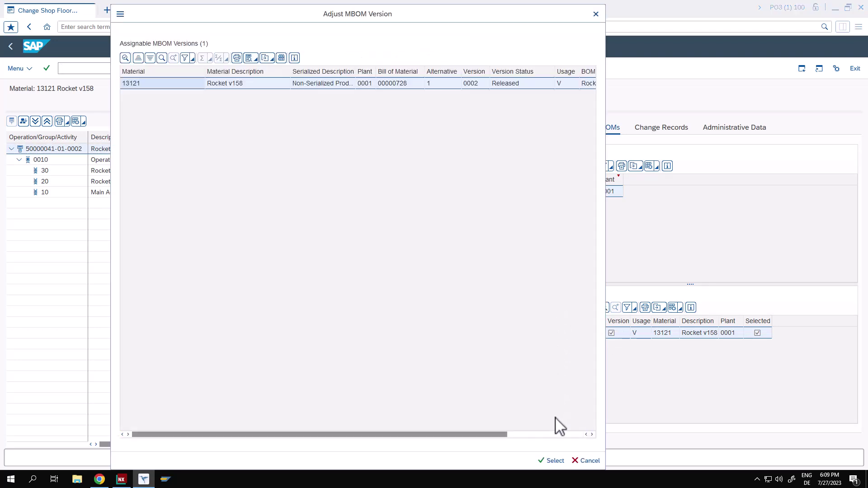
pyautogui.click(553, 460)
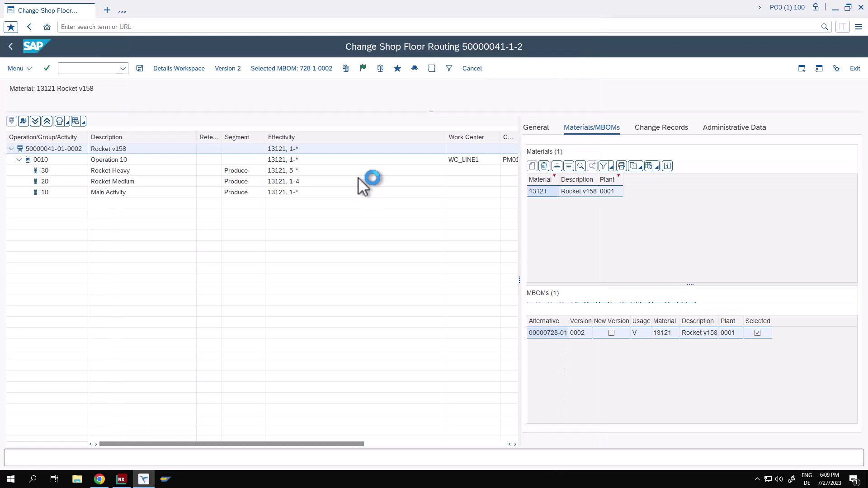
# Assign the components 1st Stage Engine Heavy and SAP Payload Fairing Heavy to activity 30 "Rocket Heavy" in the component assignment workspace.
pyautogui.click(187, 72)
pyautogui.click(177, 250)
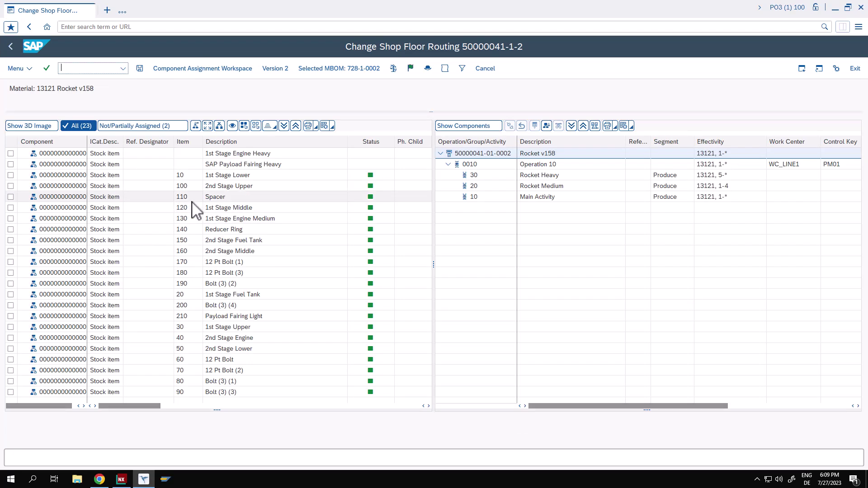
pyautogui.click(253, 156)
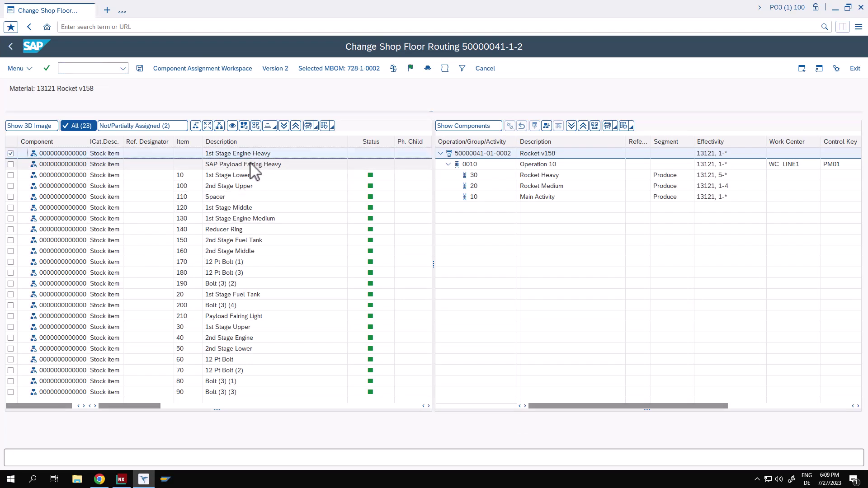
pyautogui.click(251, 162)
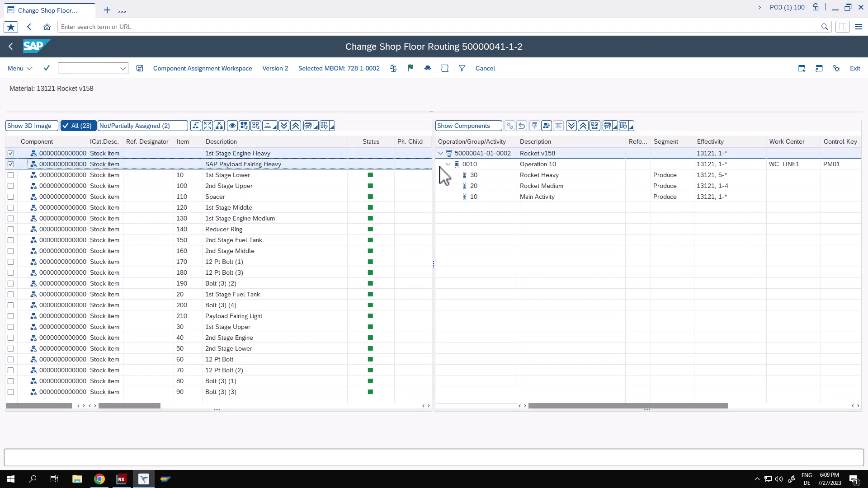
pyautogui.click(539, 176)
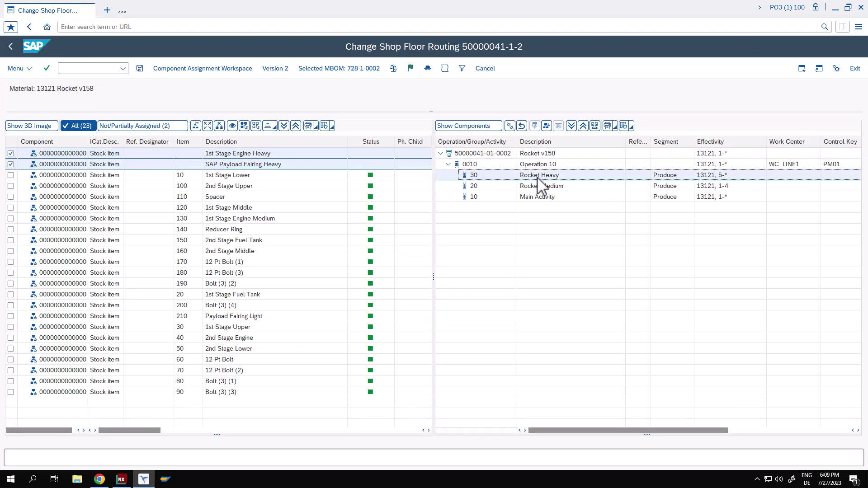
pyautogui.click(196, 126)
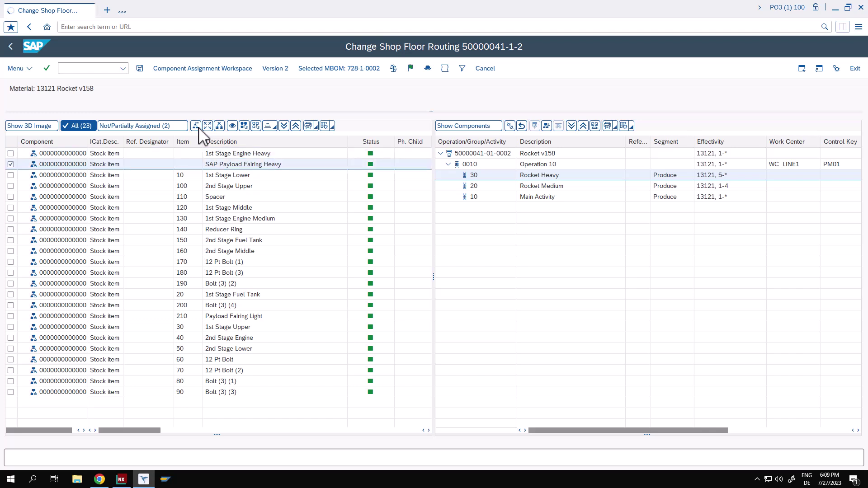
# Check the effectivities of the components 1st Stage Engine Medium and Payload Fairing Light.
pyautogui.click(251, 222)
pyautogui.moveTo(129, 430); pyautogui.dragTo(197, 436)
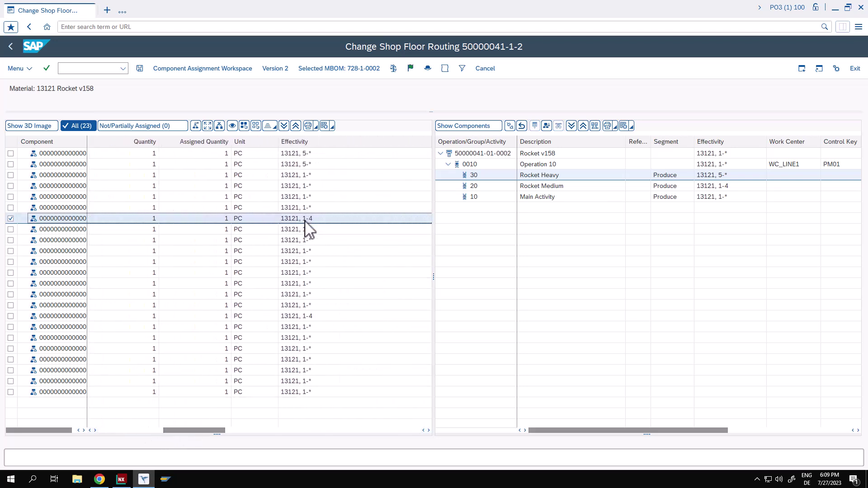
pyautogui.keyDown('ctrl'); pyautogui.click(301, 318); pyautogui.keyUp('ctrl')
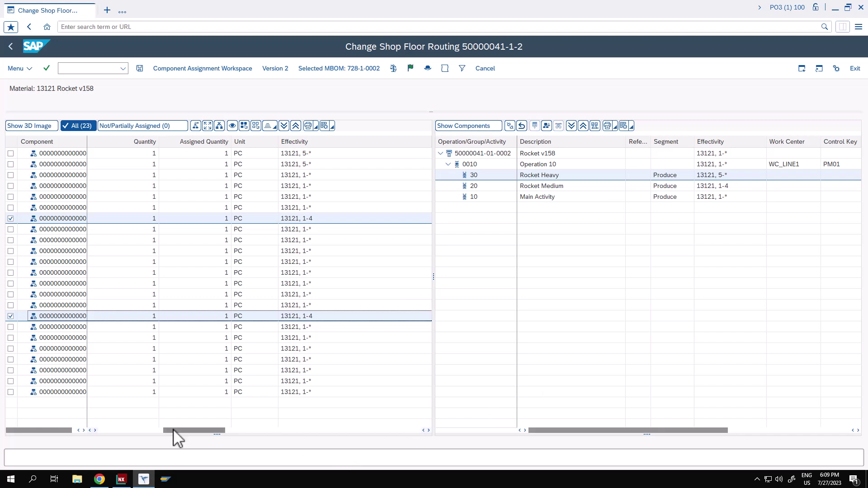
pyautogui.moveTo(175, 431); pyautogui.dragTo(91, 442)
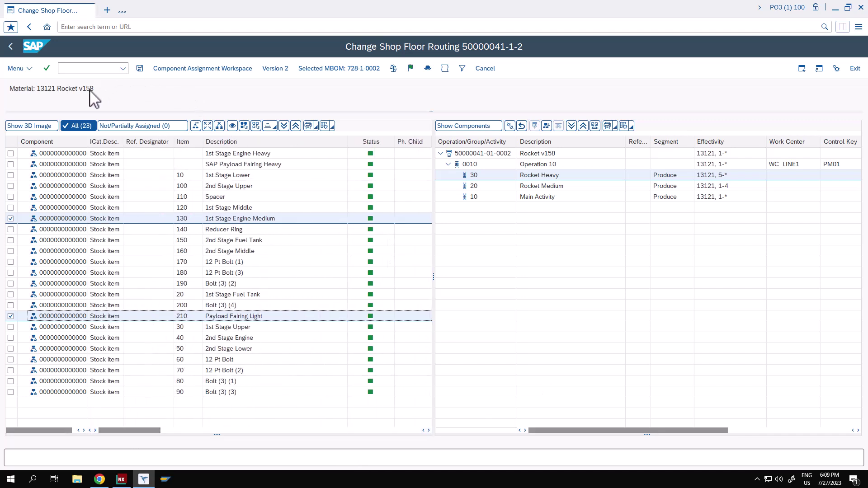
# Save and release routing version 2, maintaining its production version with validity start date 28.07.2023, and return to the change record.
pyautogui.click(140, 68)
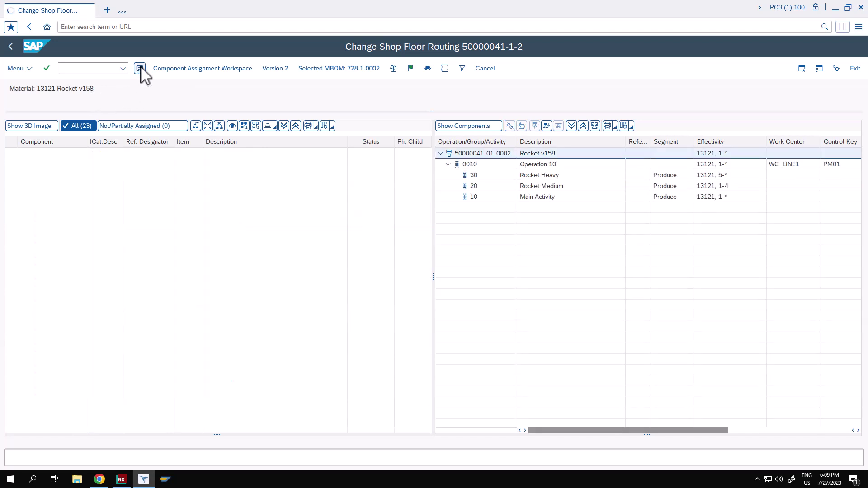
pyautogui.click(394, 68)
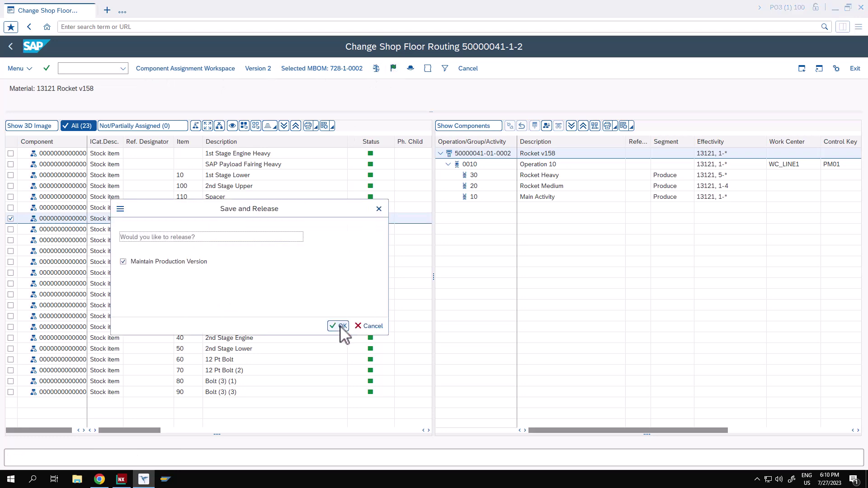
pyautogui.click(343, 324)
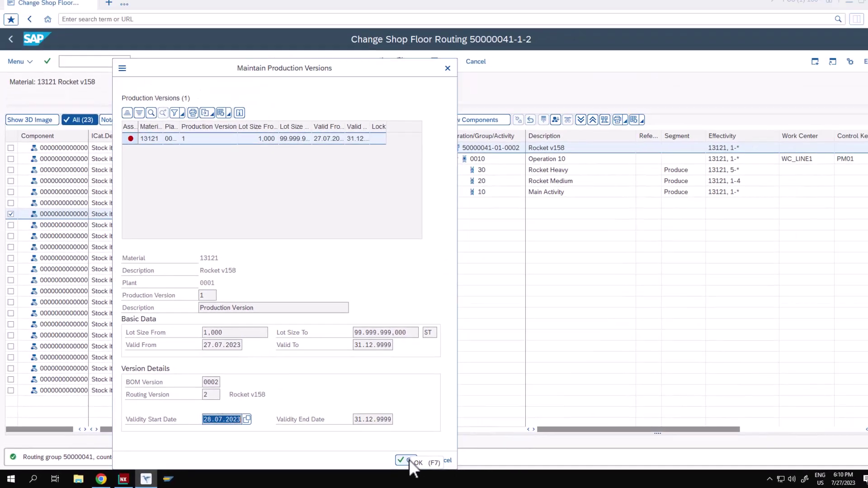
pyautogui.click(403, 460)
pyautogui.click(149, 226)
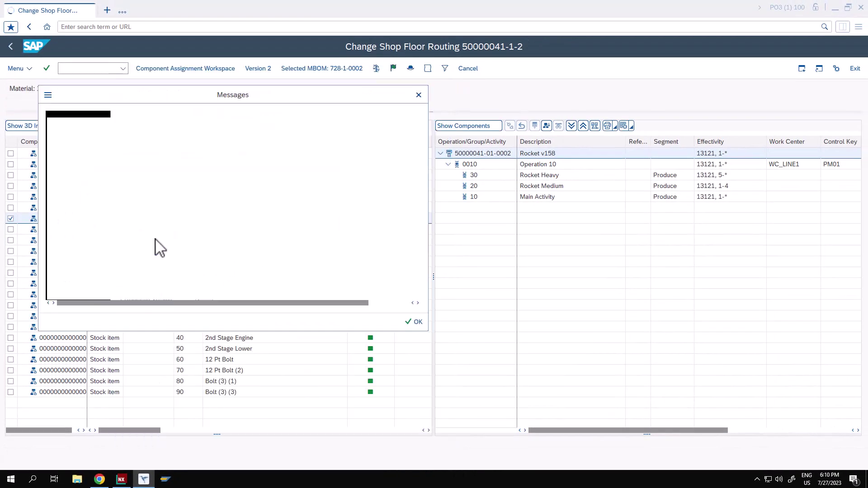
pyautogui.click(413, 322)
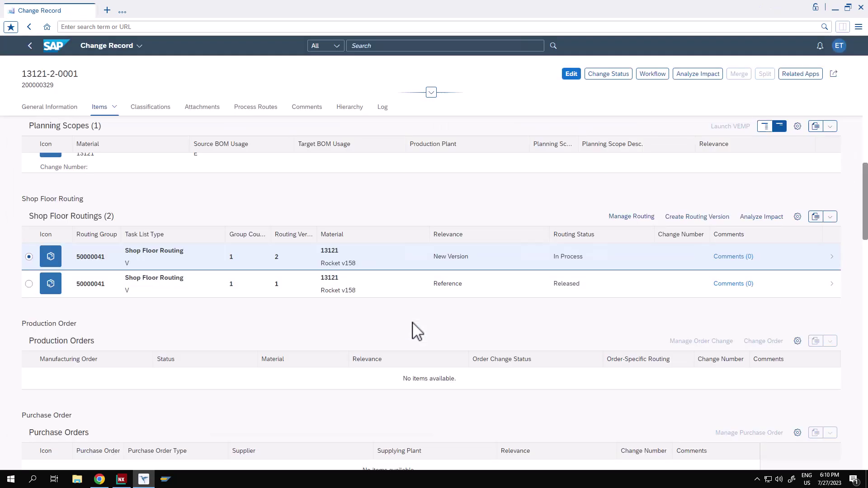
pyautogui.rightClick(505, 183)
pyautogui.click(540, 206)
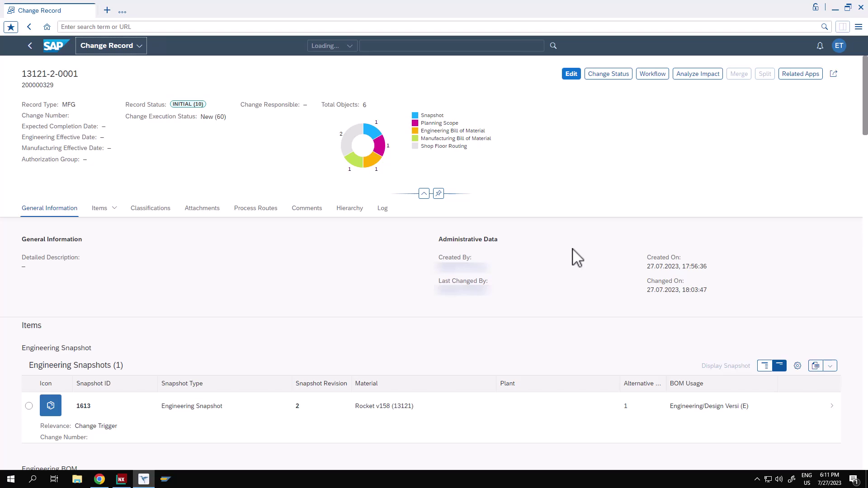
pyautogui.scroll(-10, 577, 258)
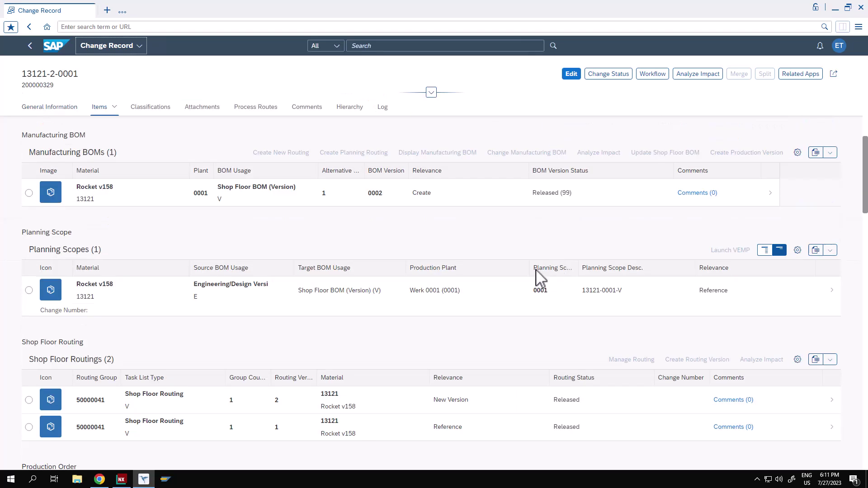
pyautogui.scroll(-2, 541, 279)
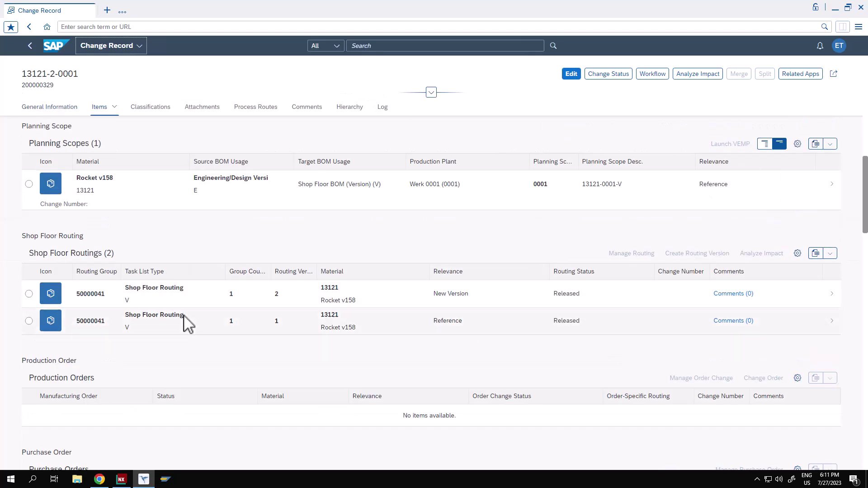
# Analyze the impact of version 2 of shop floor routing 50000041 and examine the change status of the activities under operation 0010.
pyautogui.click(29, 295)
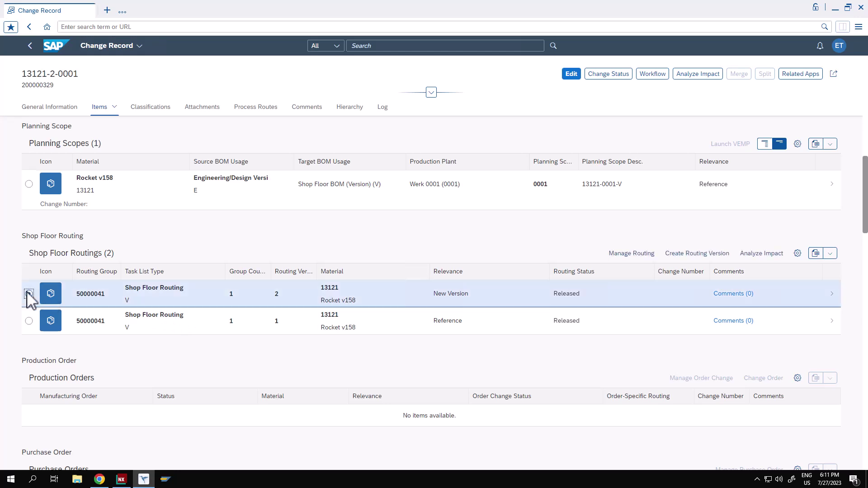
pyautogui.click(760, 254)
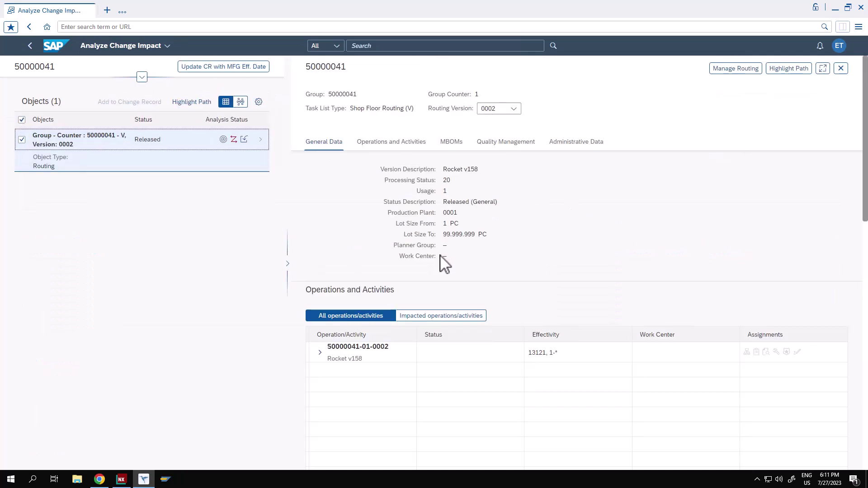
pyautogui.click(320, 352)
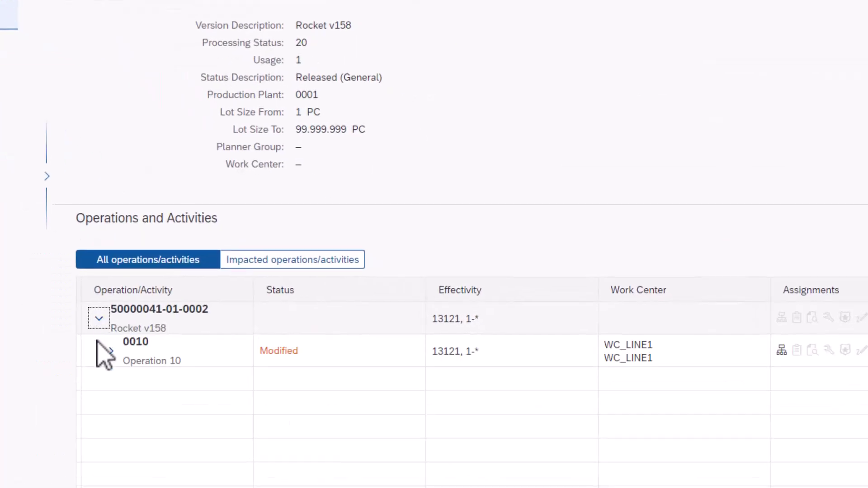
pyautogui.click(111, 351)
pyautogui.scroll(-4, 316, 287)
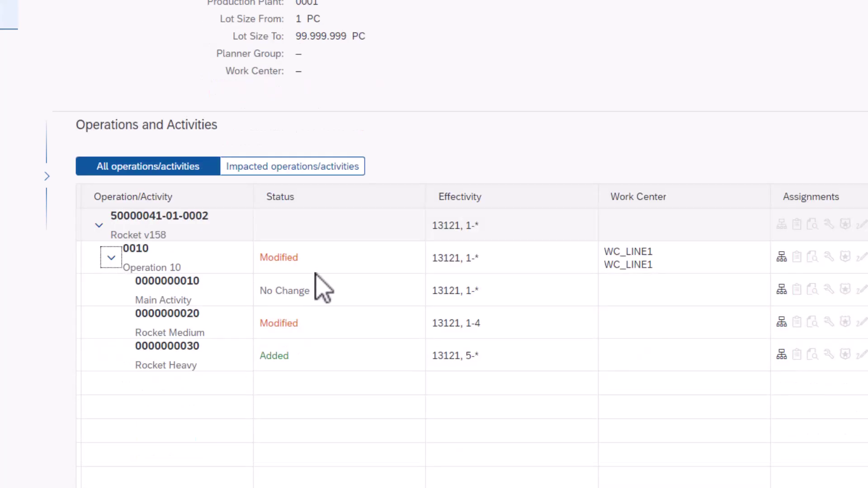